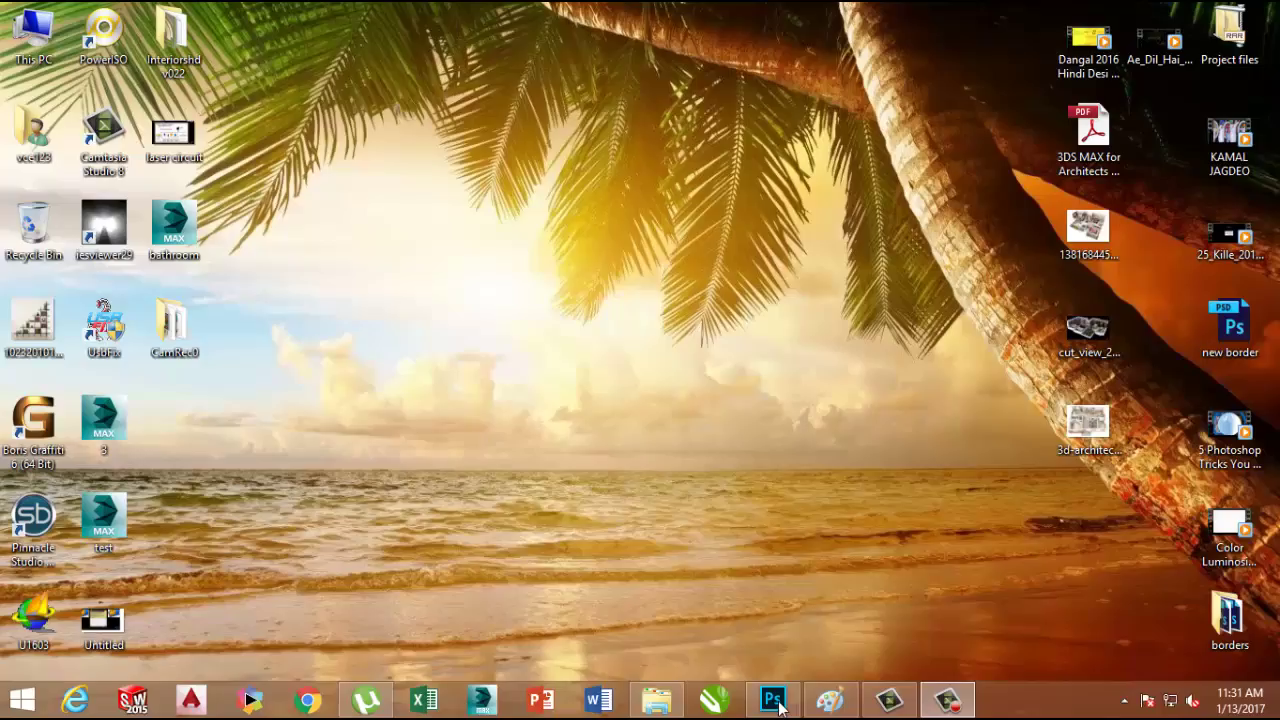
Start a new document in inches: width 7, height 5, resolution 200 pixels per inch.
left_click(775, 702)
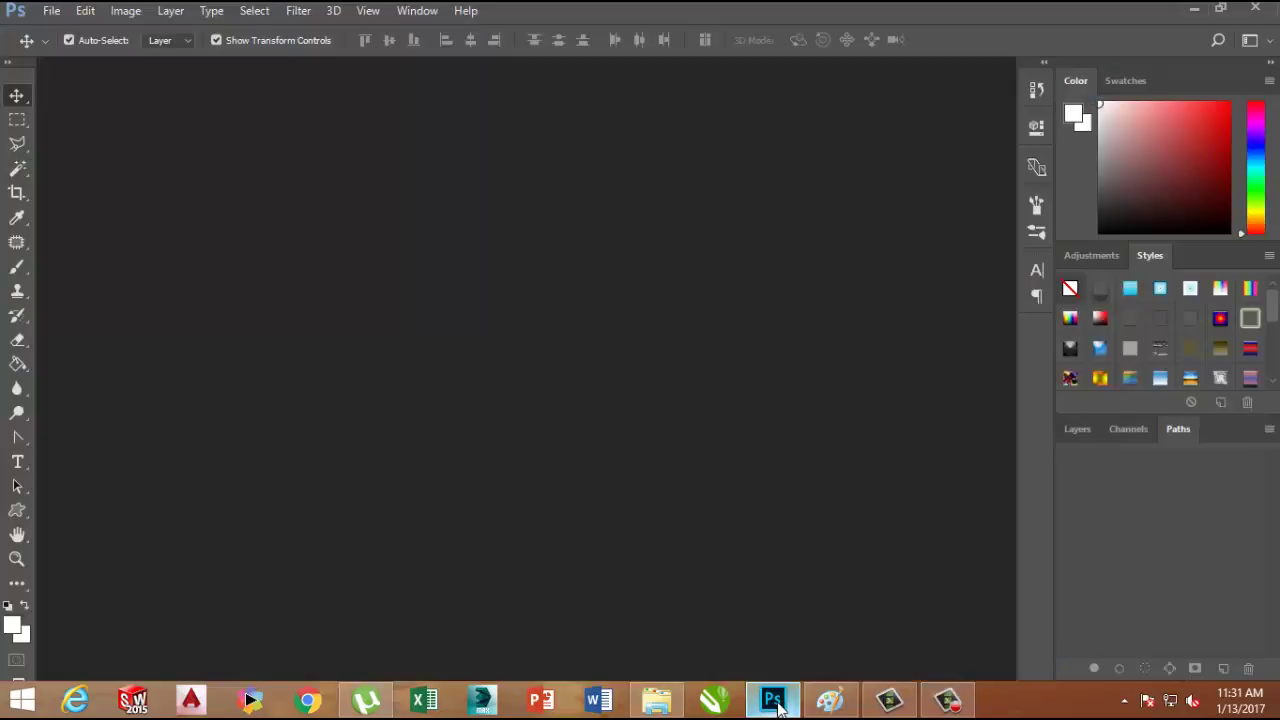
left_click(52, 12)
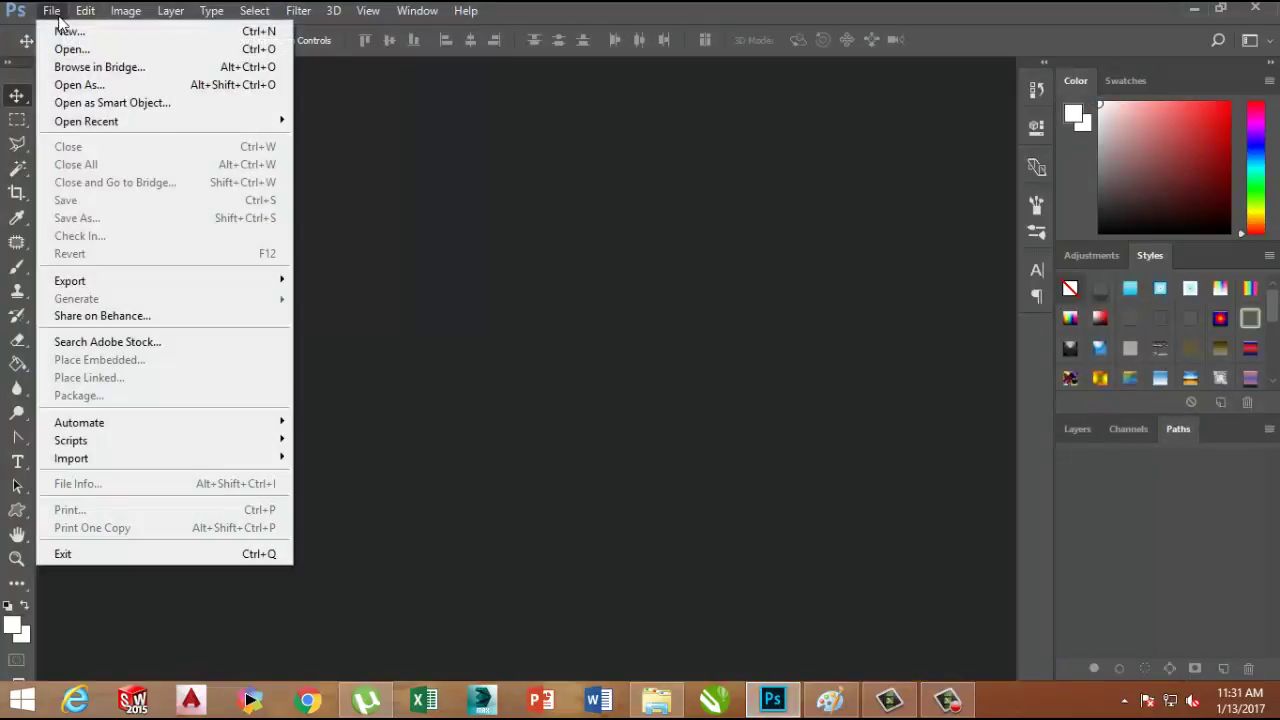
left_click(66, 31)
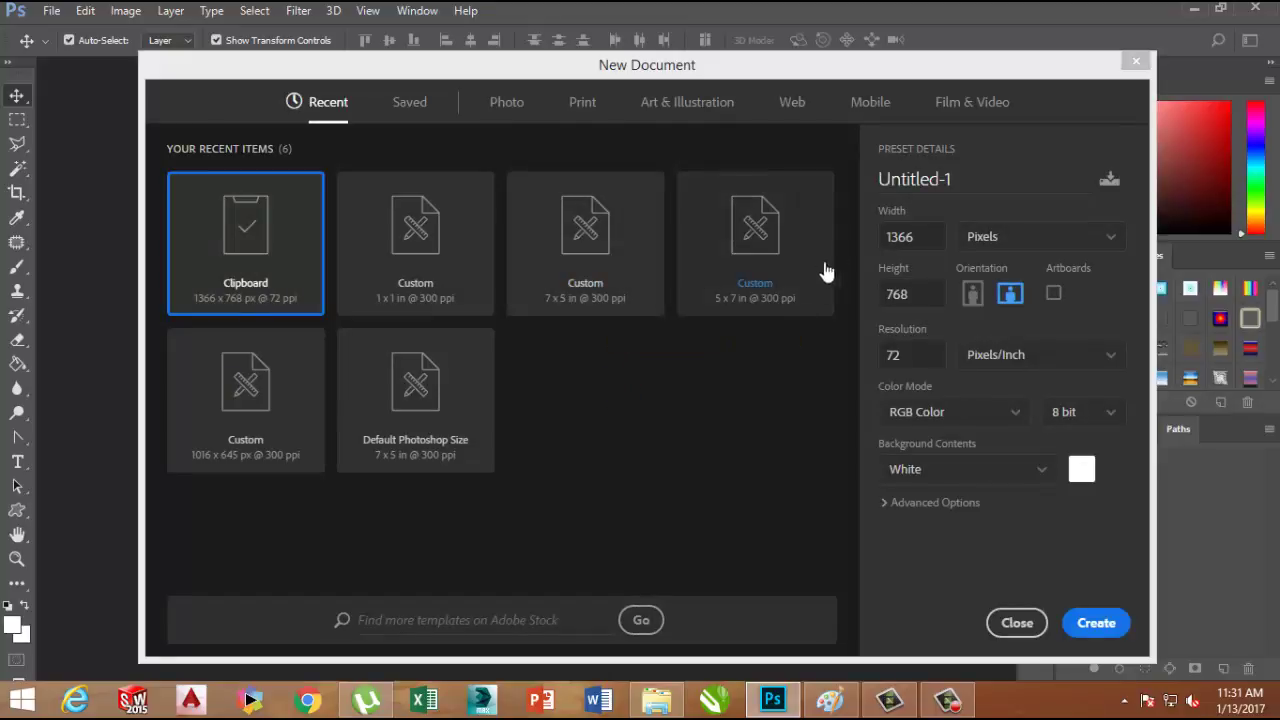
left_click(1030, 240)
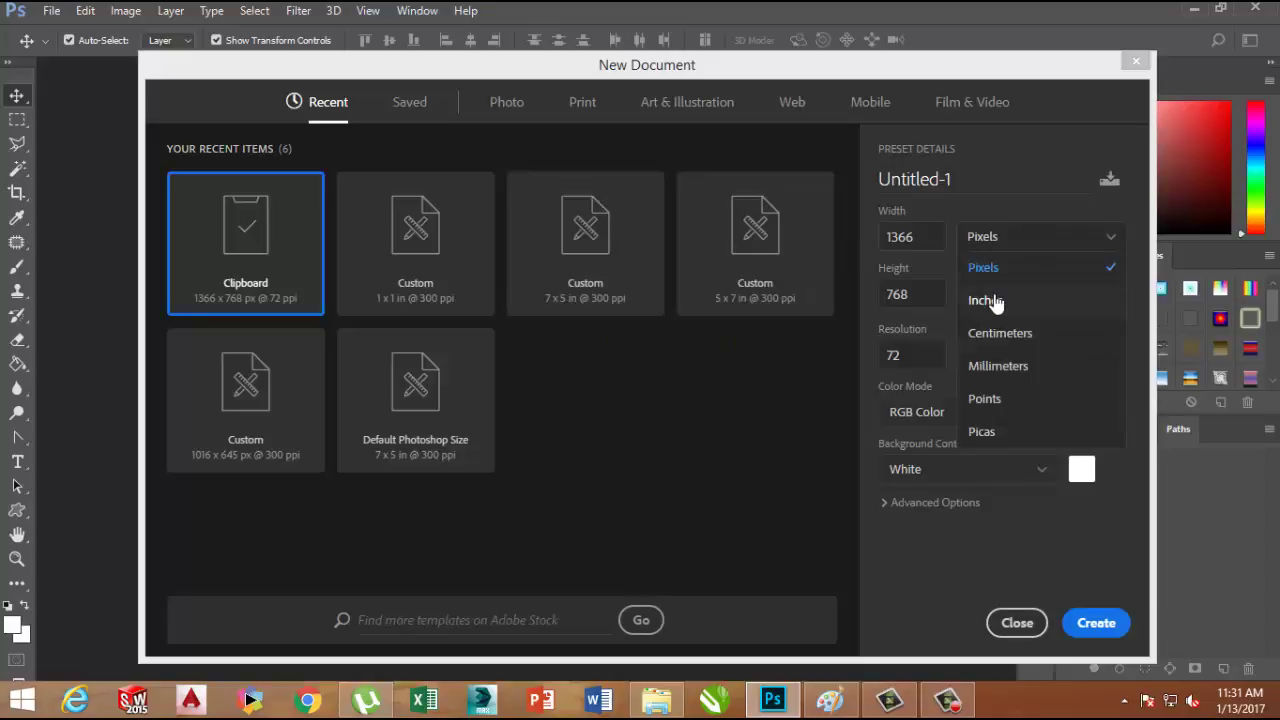
left_click(986, 297)
double_click(928, 240)
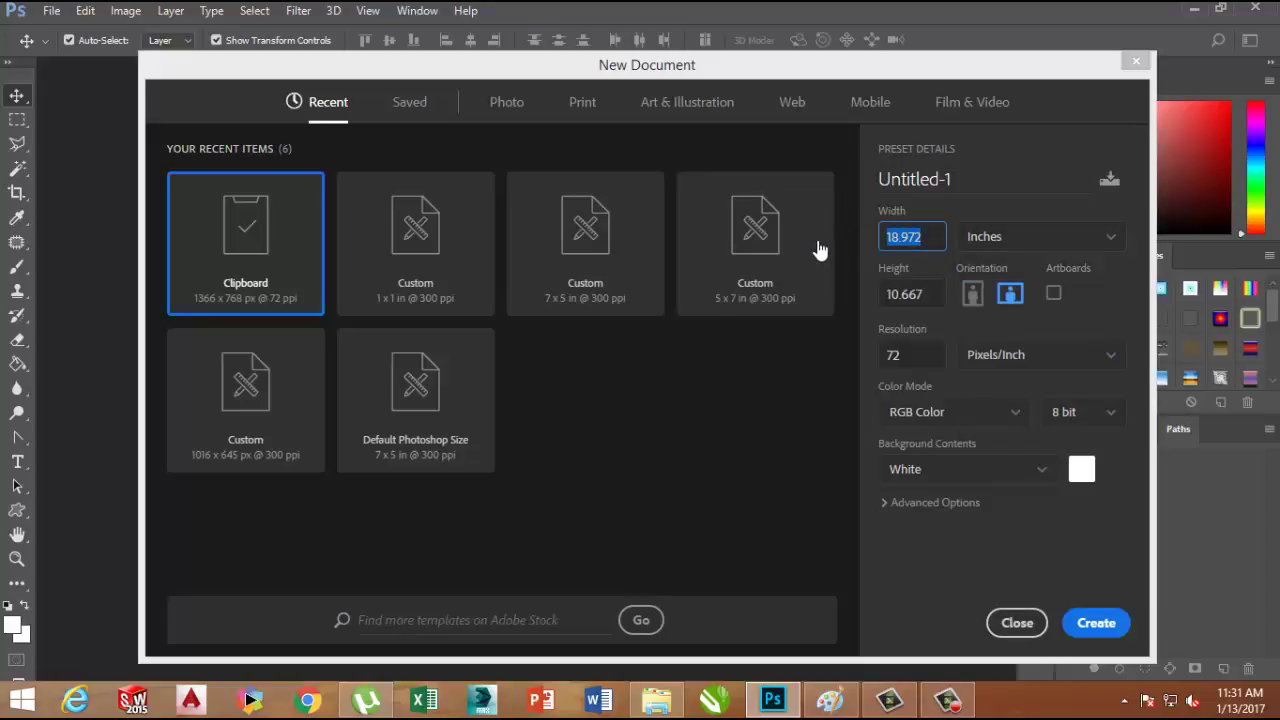
type("7")
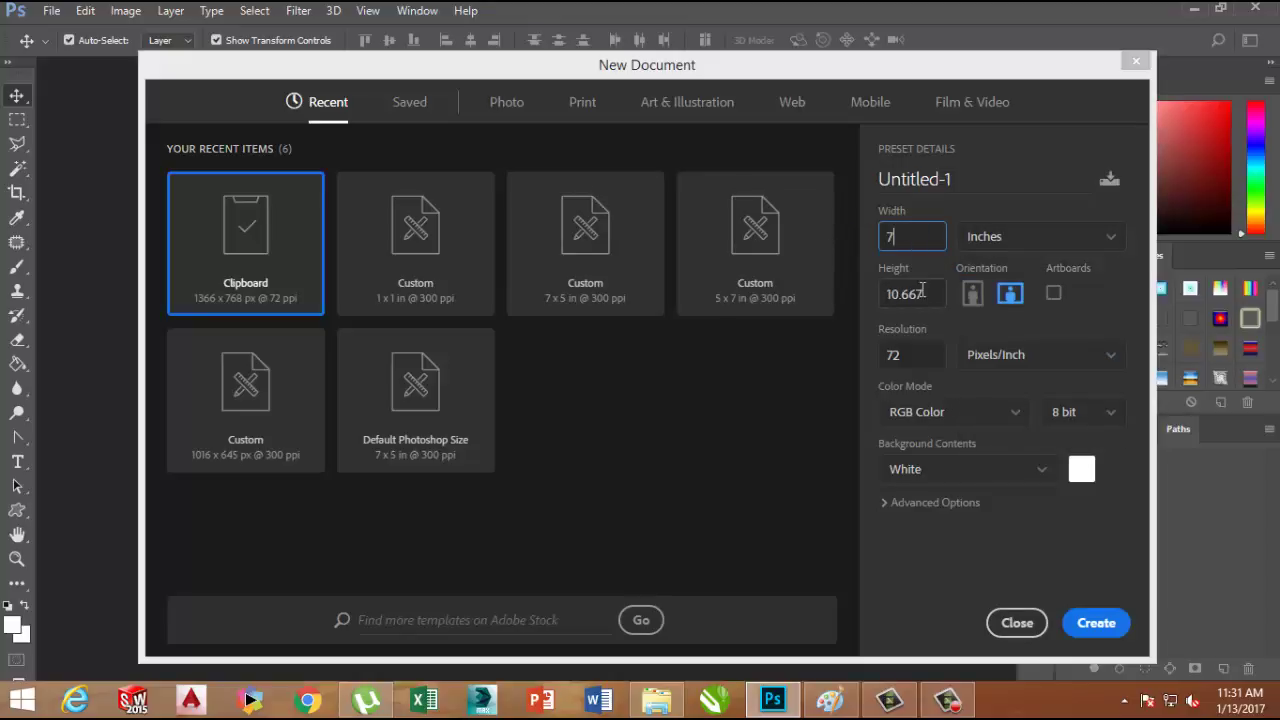
key("Tab")
type("5")
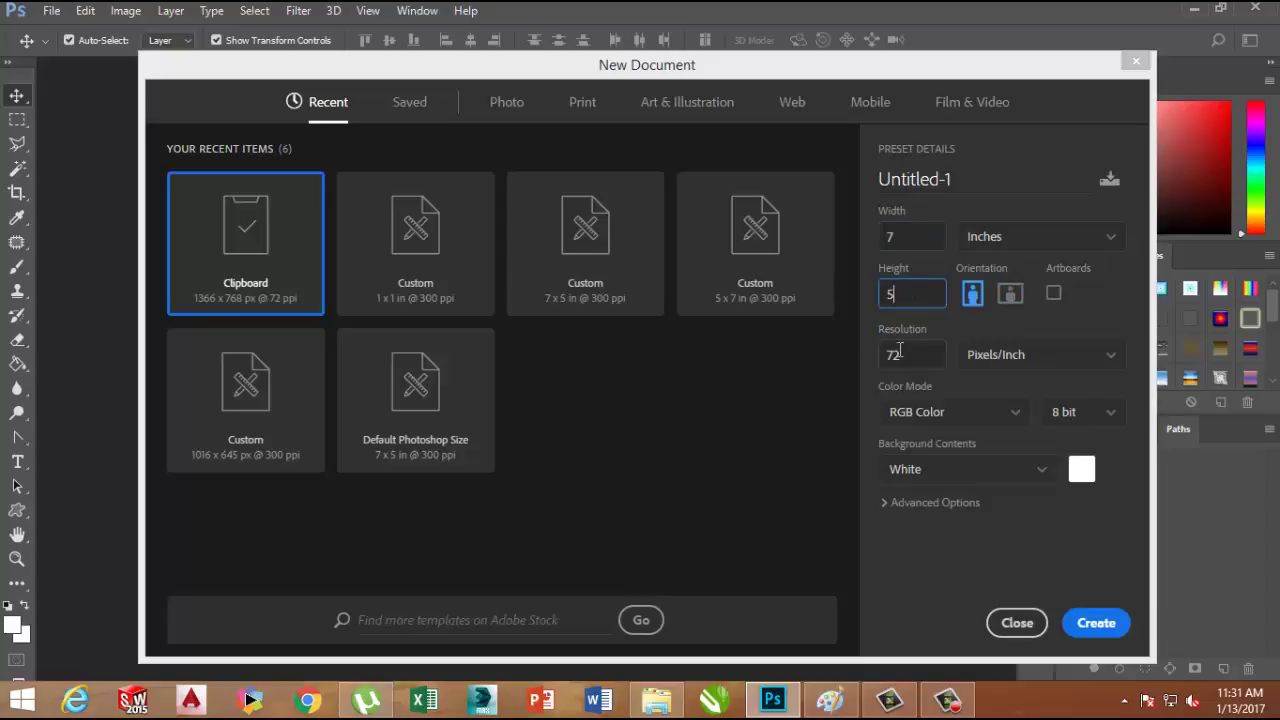
left_click(876, 354)
type("20")
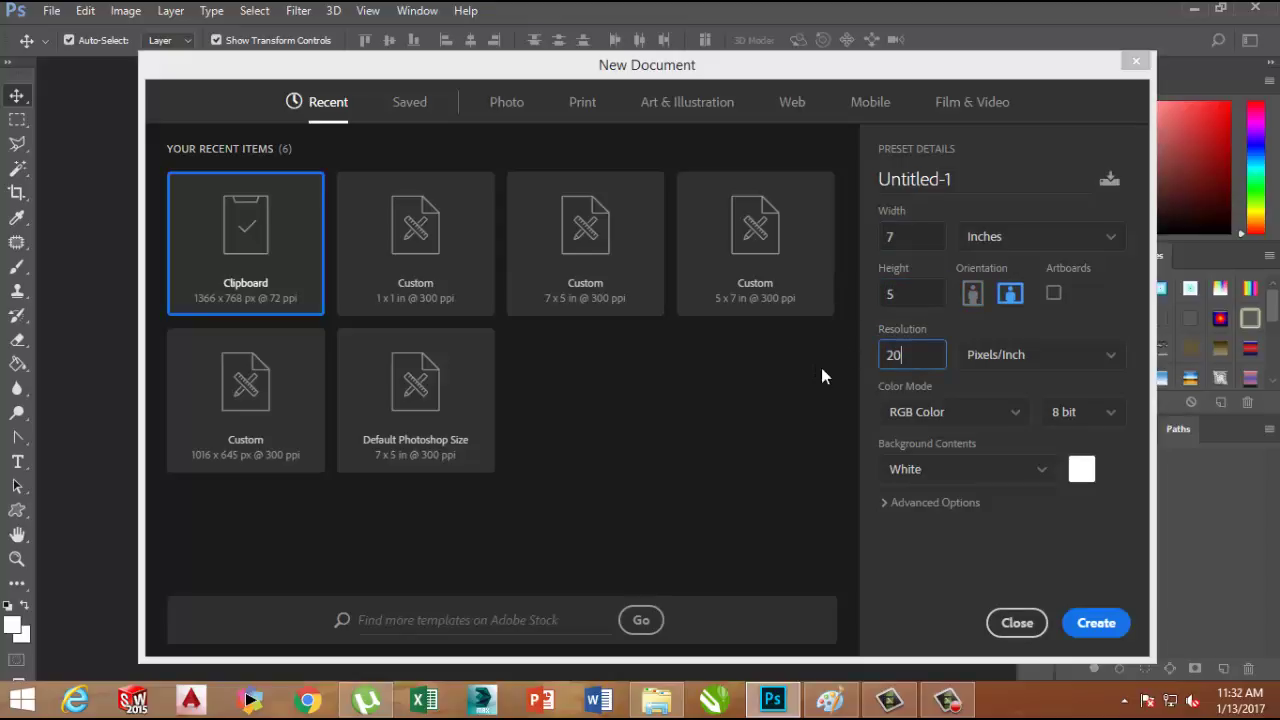
type("0")
Create the blank 7 × 5 inch page and drag a guide to its centre.
left_click(1086, 620)
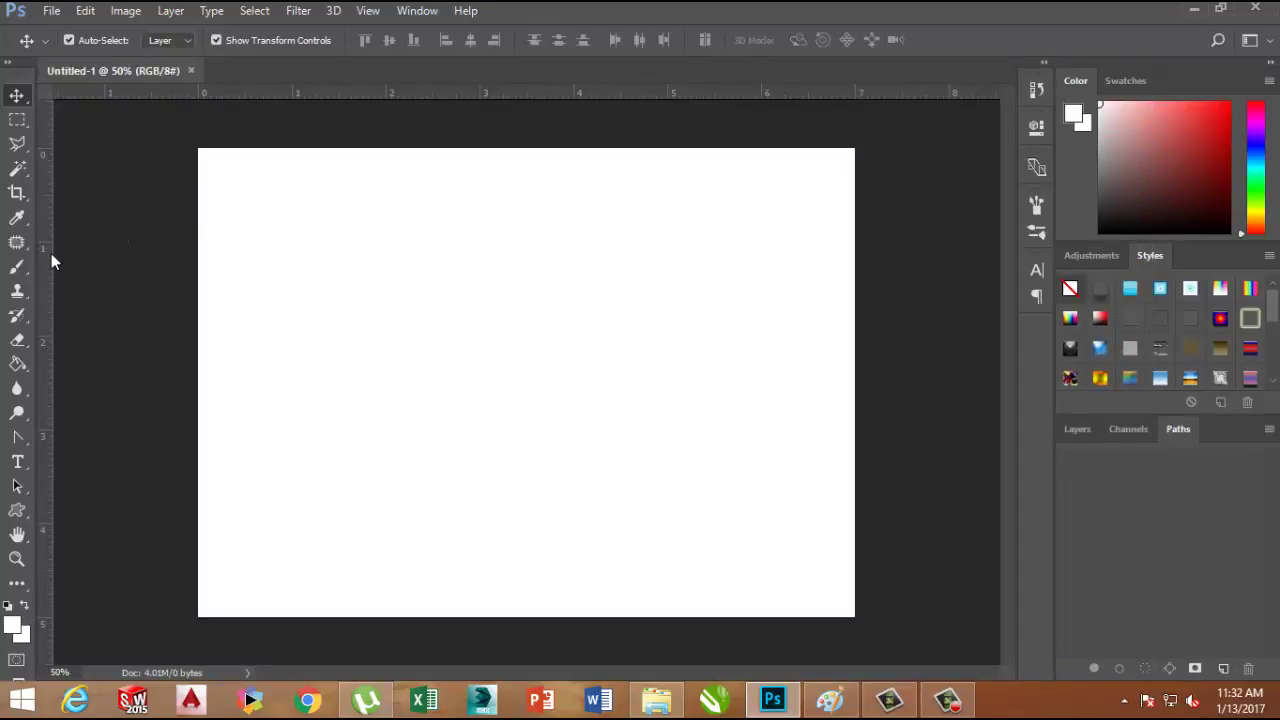
mouse_move(45, 255)
left_mouse_down()
mouse_move(538, 133)
mouse_move(526, 108)
mouse_move(444, 131)
mouse_move(104, 381)
left_mouse_up()
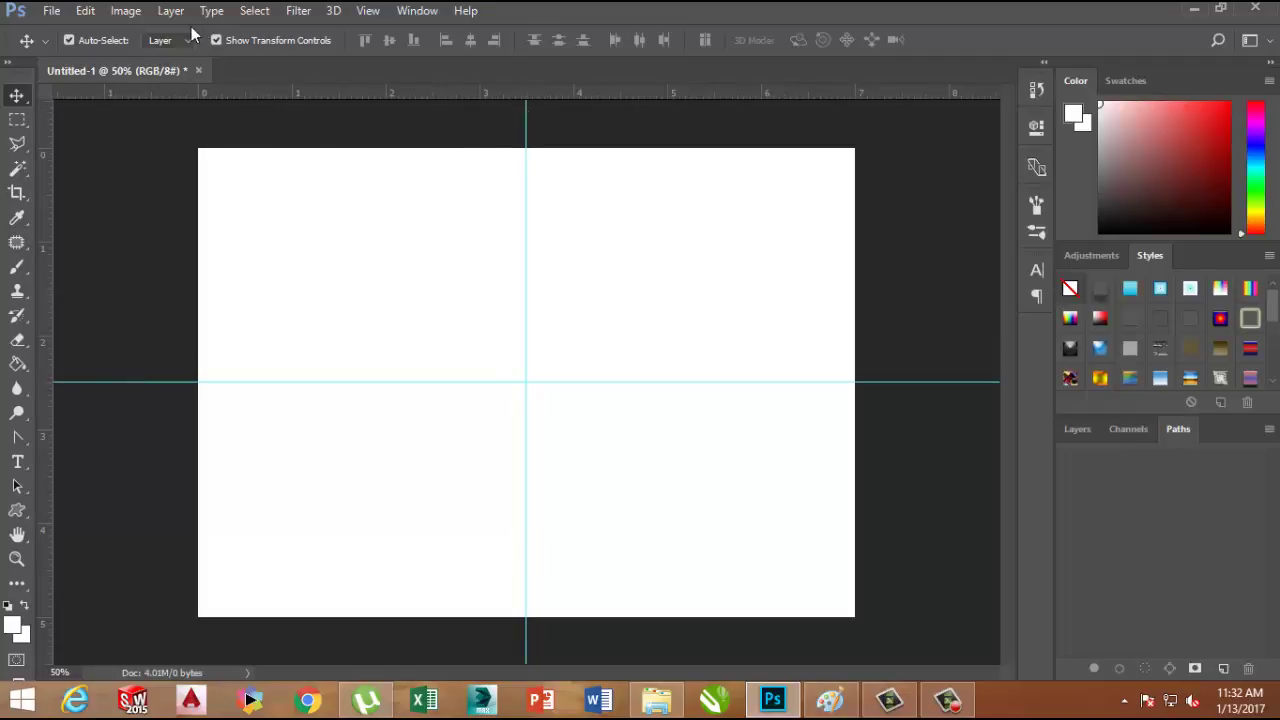
Draw a small fern leaf custom shape near the top, left of centre.
left_click(17, 510)
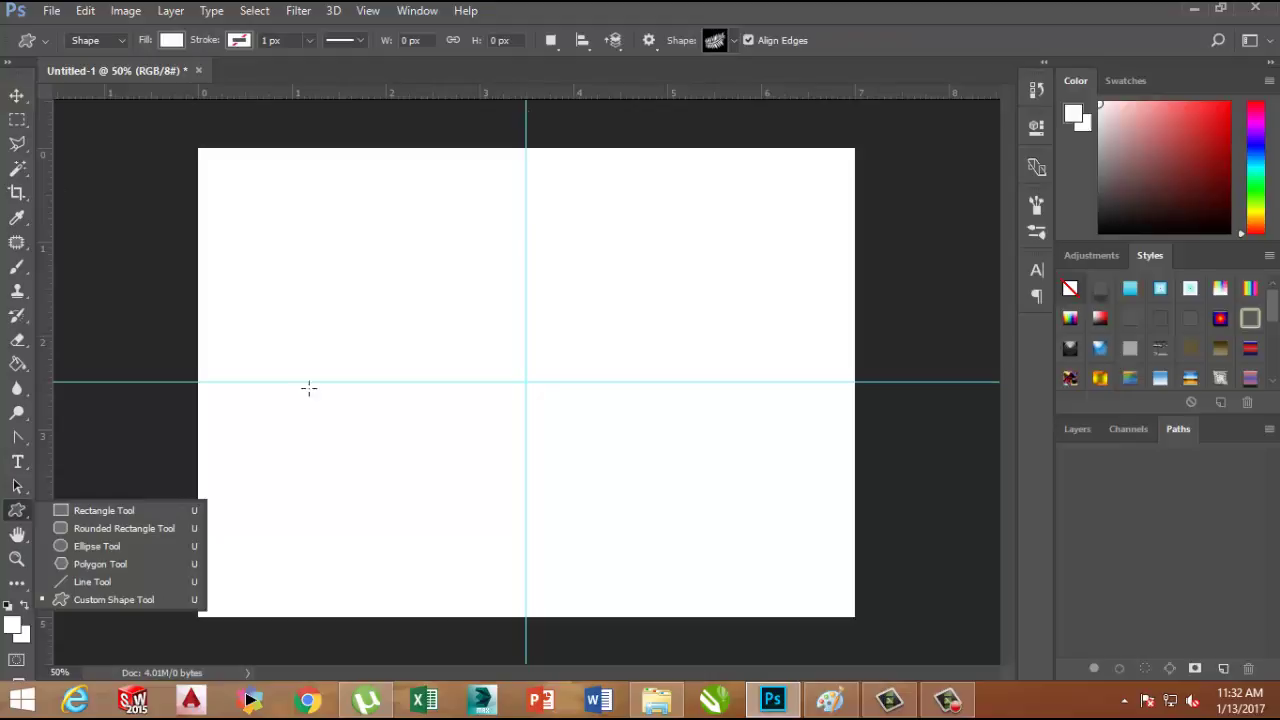
left_click(736, 45)
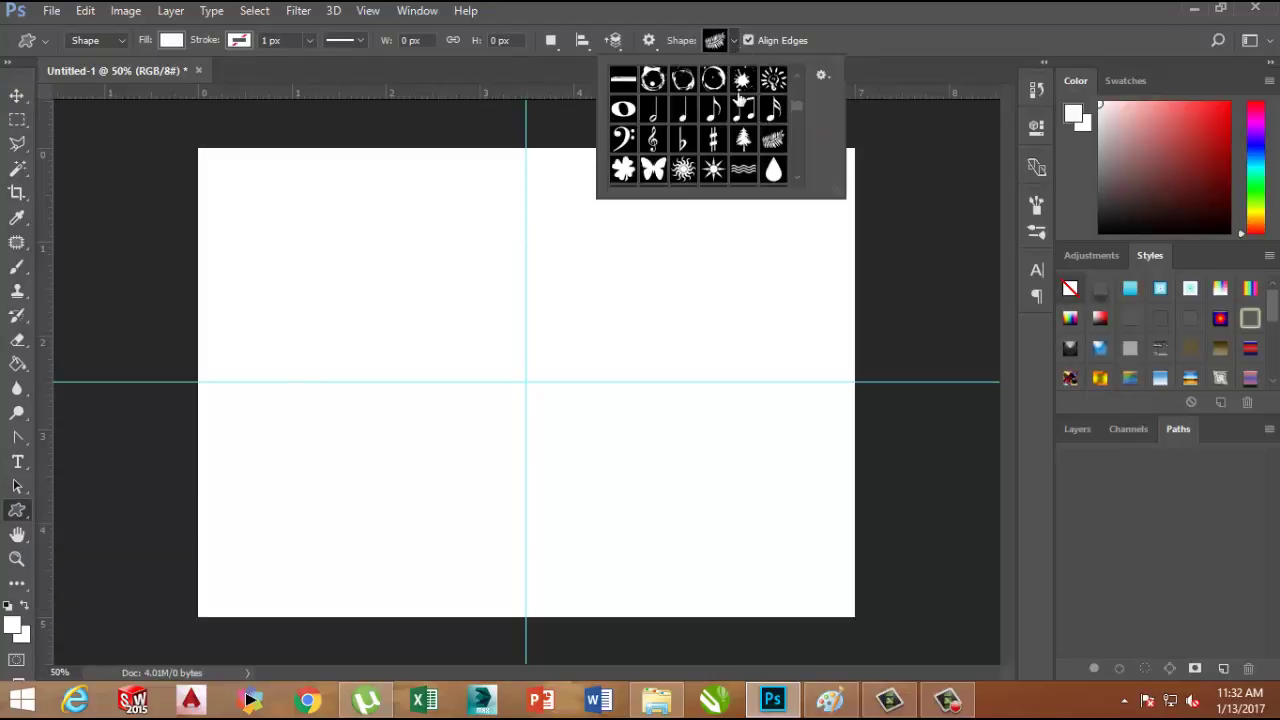
left_click(798, 176)
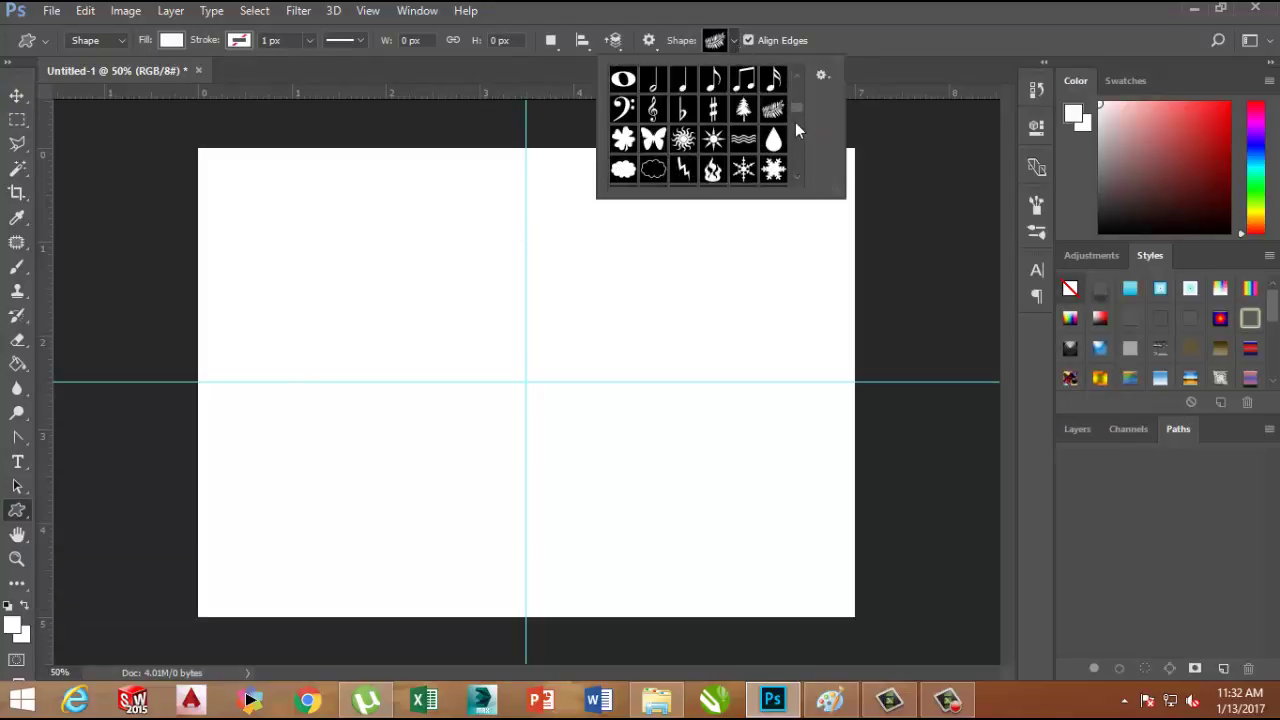
left_click(773, 110)
left_click_drag(403, 161, 517, 208)
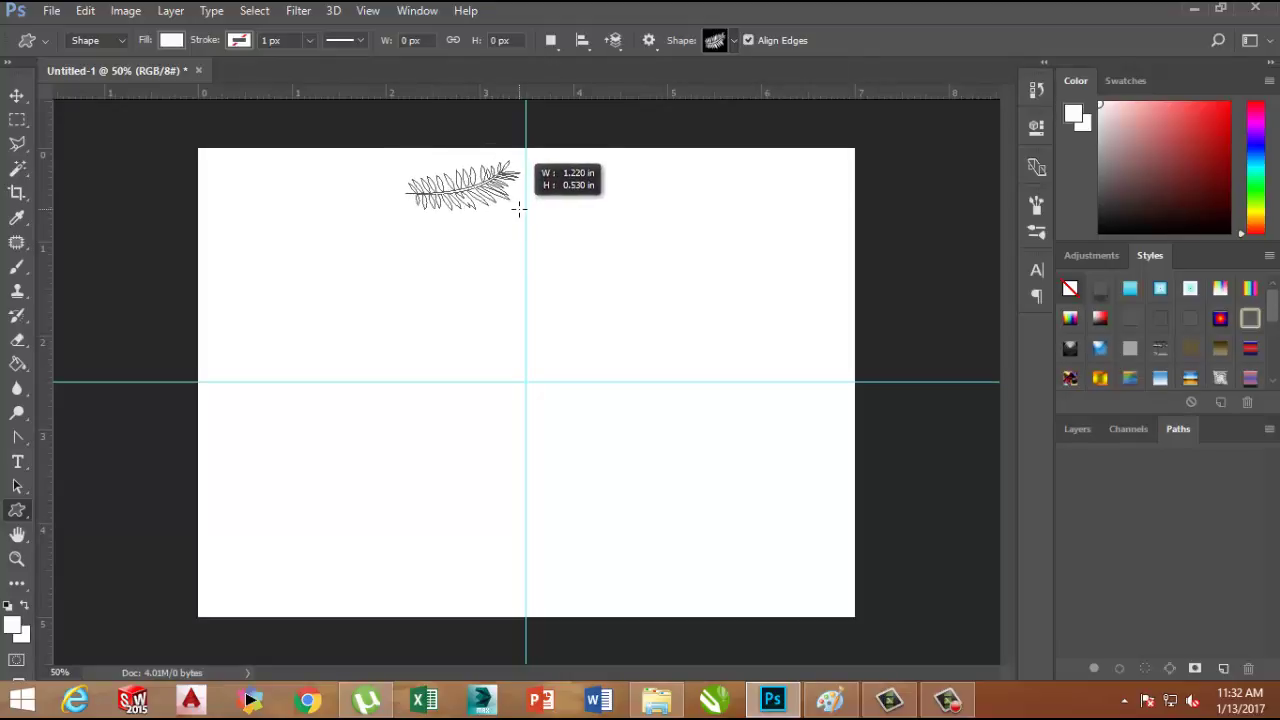
left_click_drag(517, 208, 491, 174)
Try green, red and black styles on the fern, then apply a blue leaf style.
left_click(17, 95)
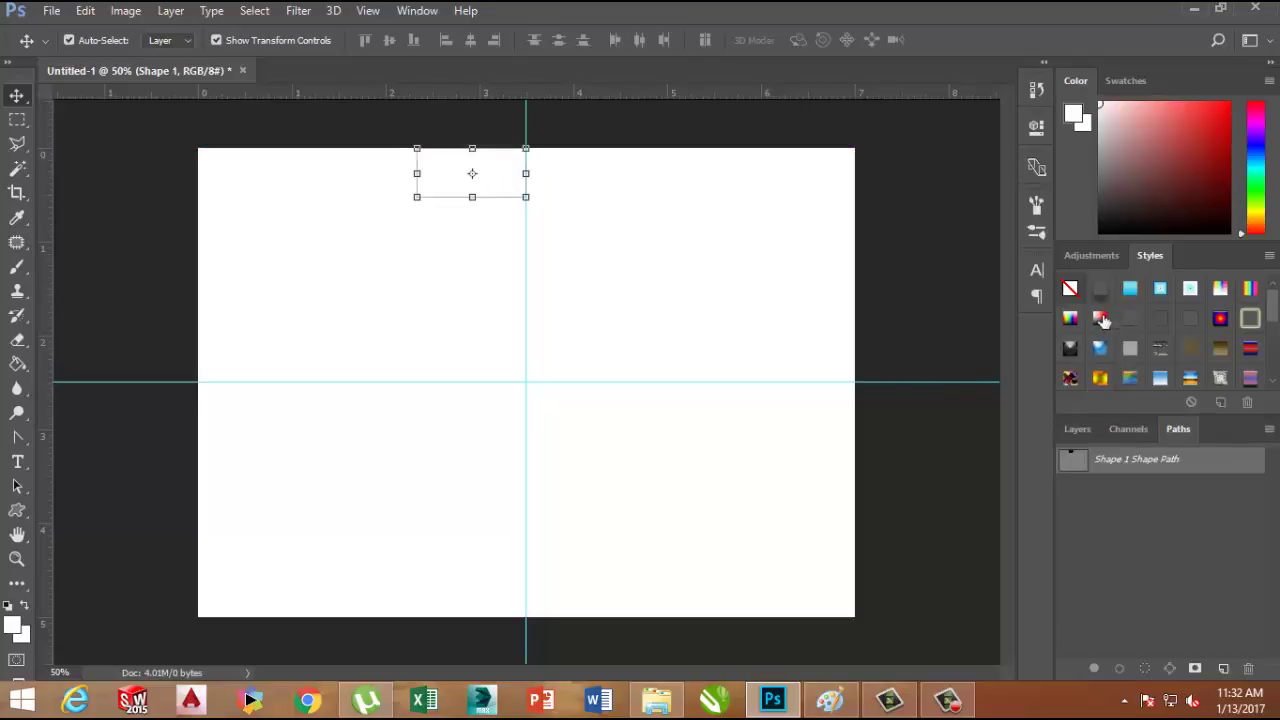
left_click_drag(1275, 312, 1275, 348)
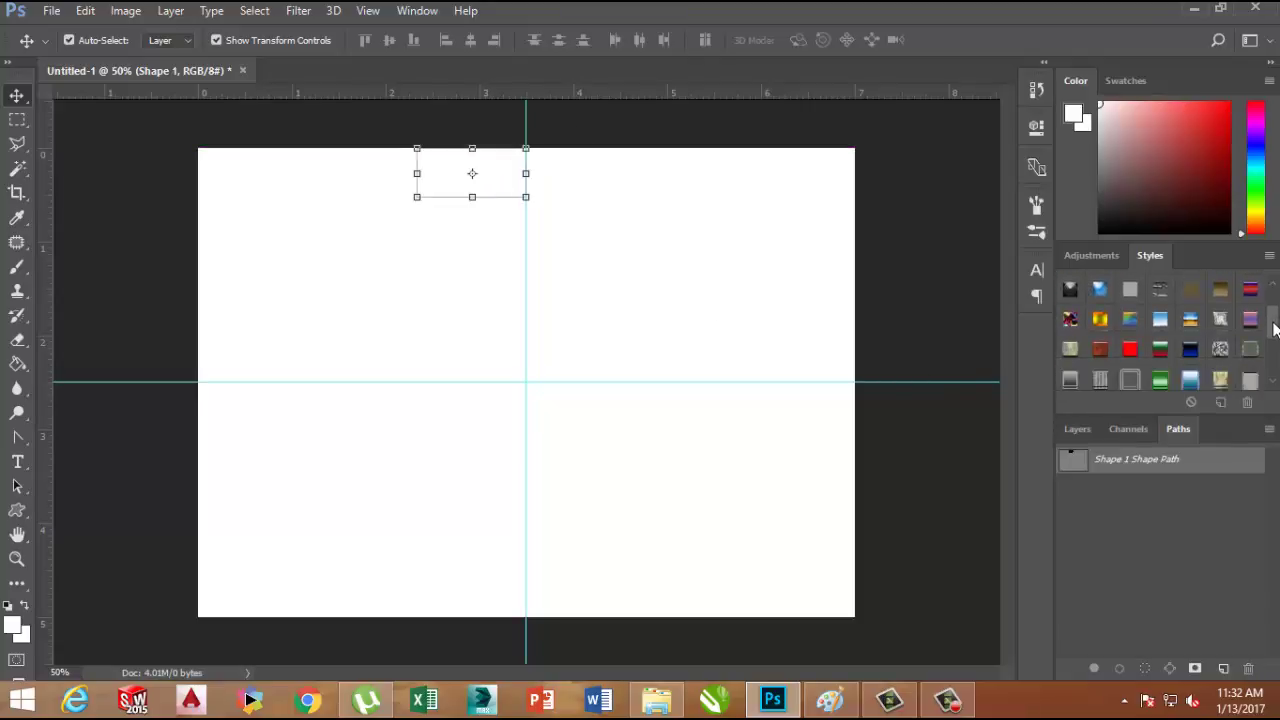
left_click(1160, 299)
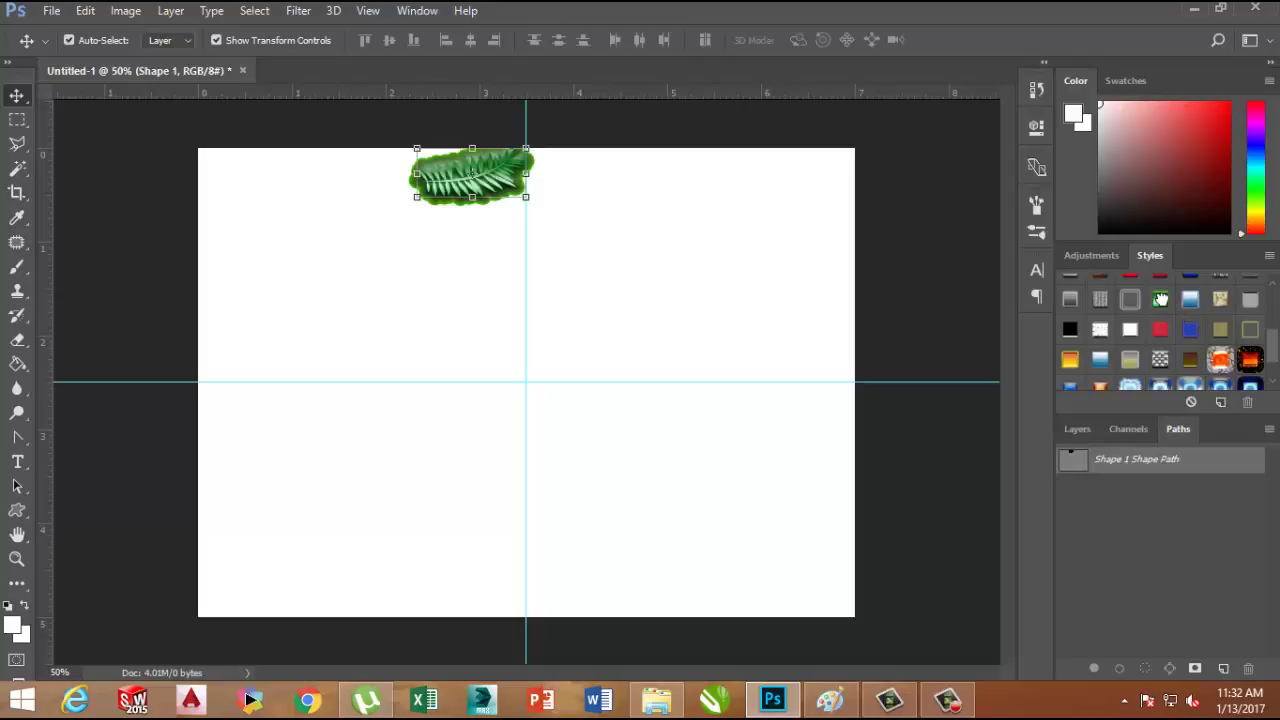
left_click(1162, 330)
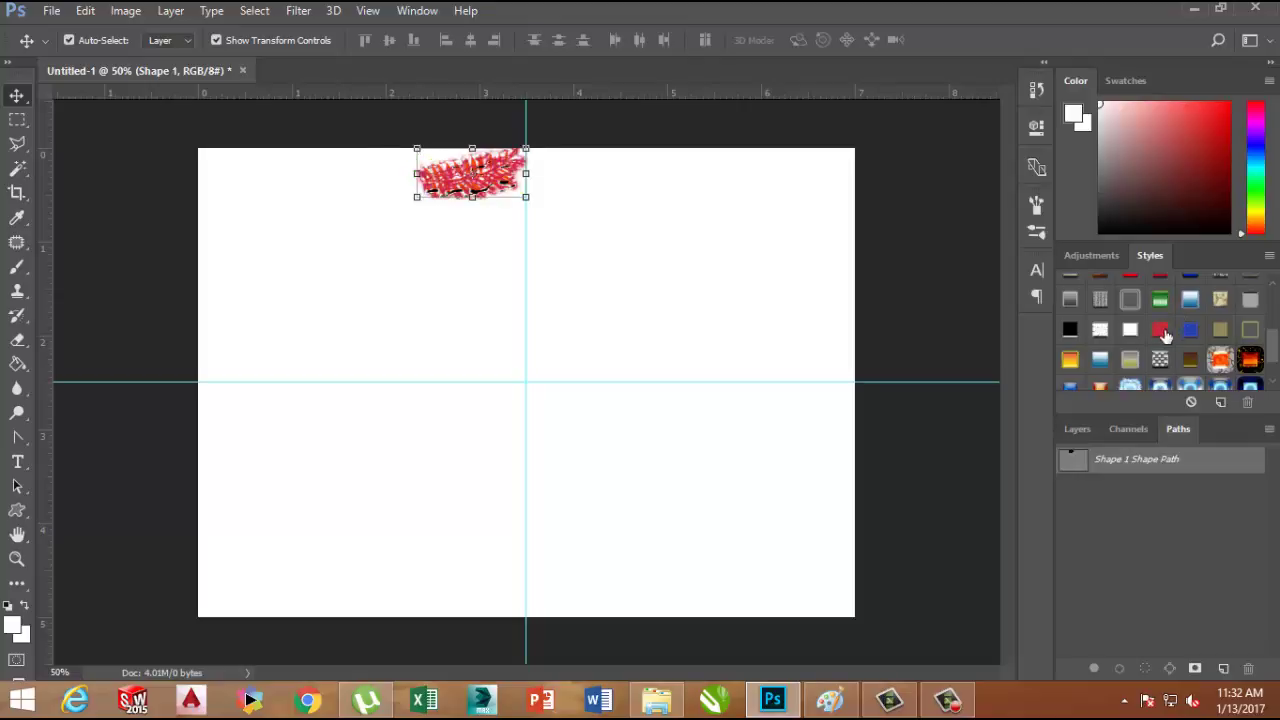
left_click(1070, 330)
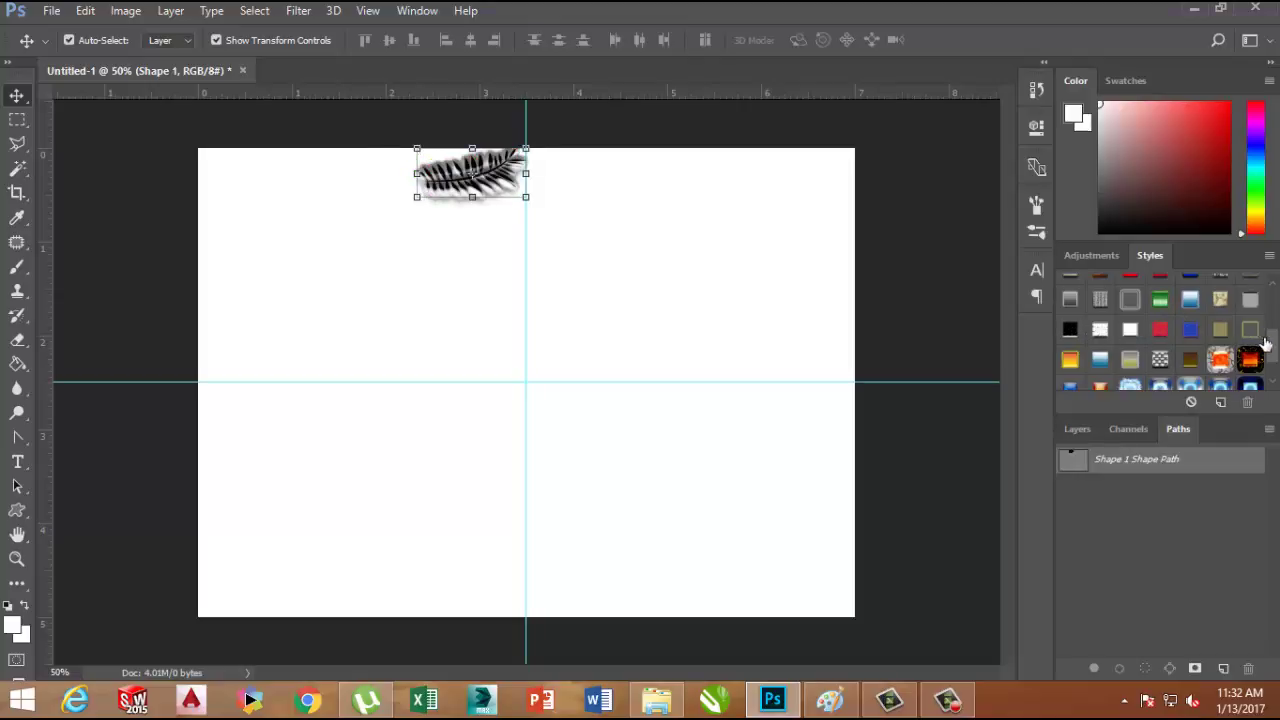
left_click_drag(1268, 343, 1268, 296)
left_click(1131, 292)
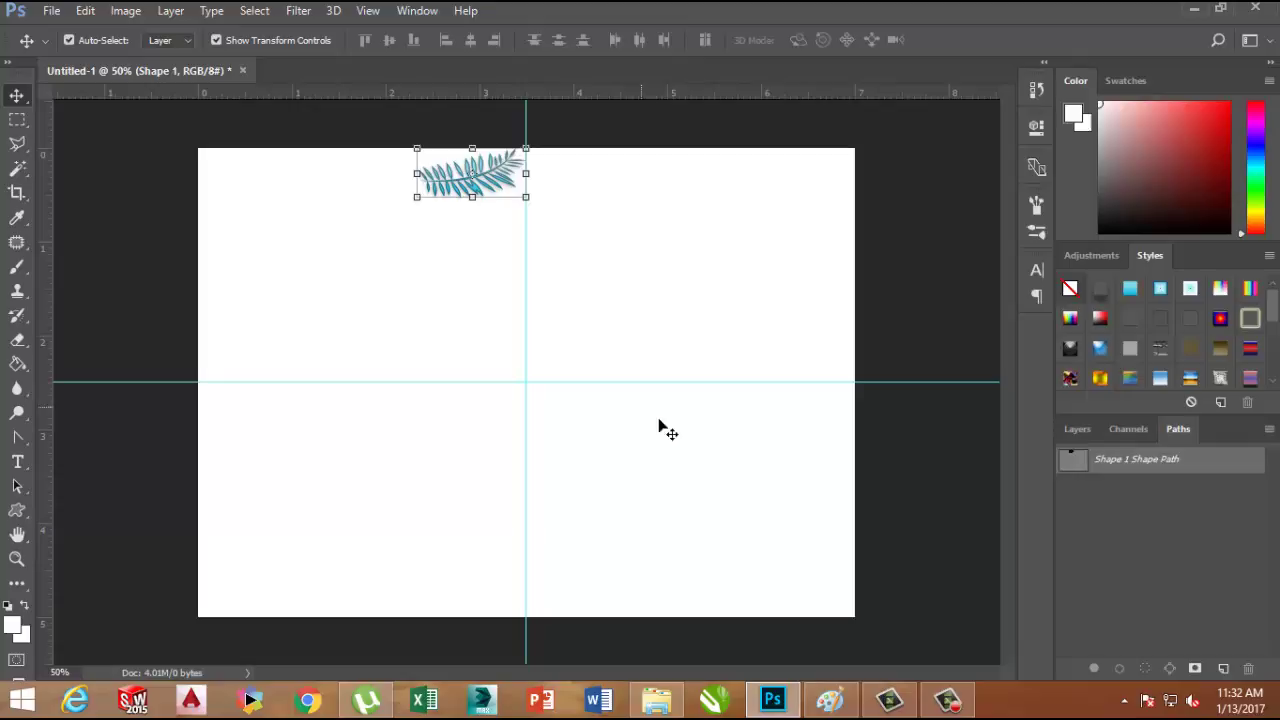
Duplicate the fern leaf to its left and nudge the copy up slightly.
left_click_drag(508, 185, 406, 192)
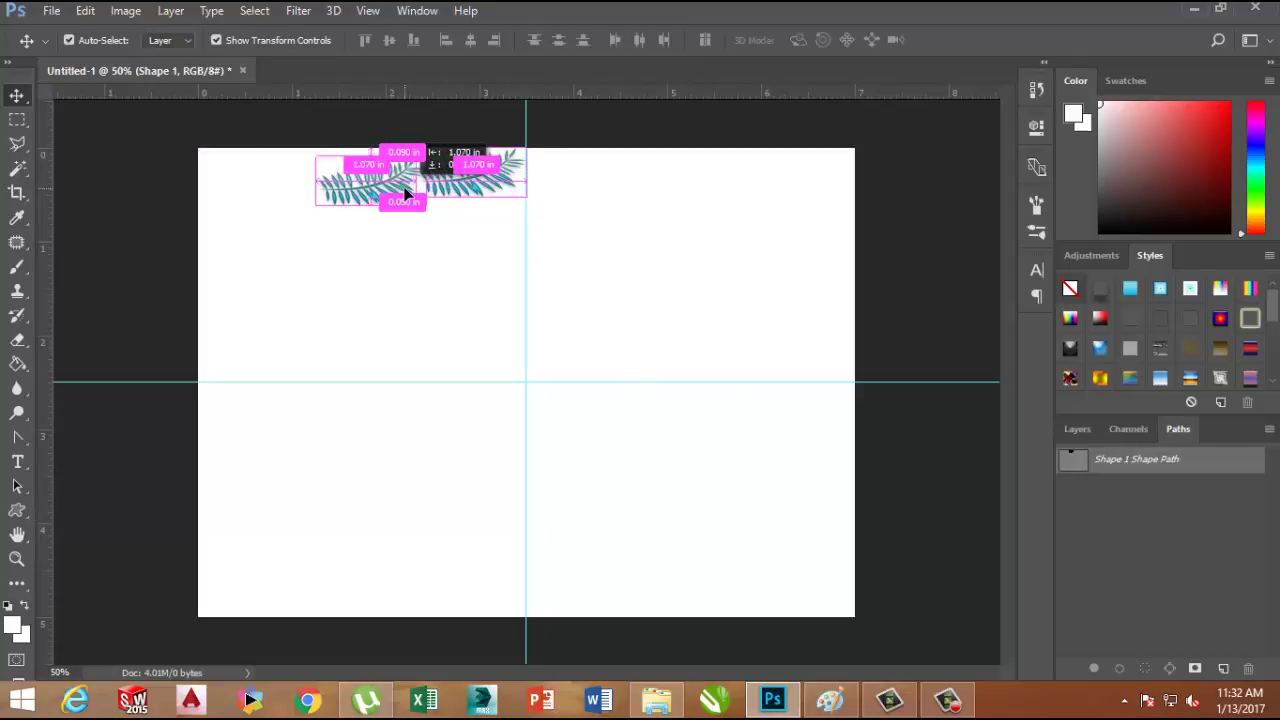
left_click_drag(406, 193, 407, 194)
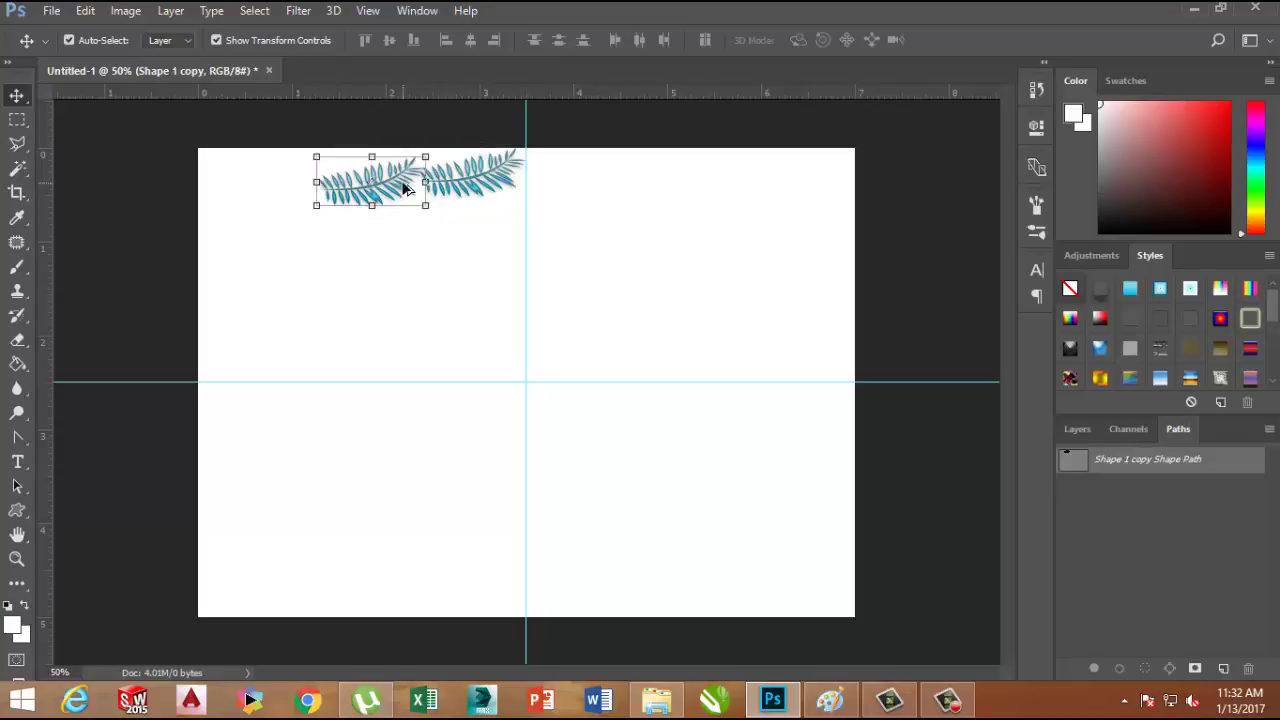
key("Up")
key("Up")
key("Up")
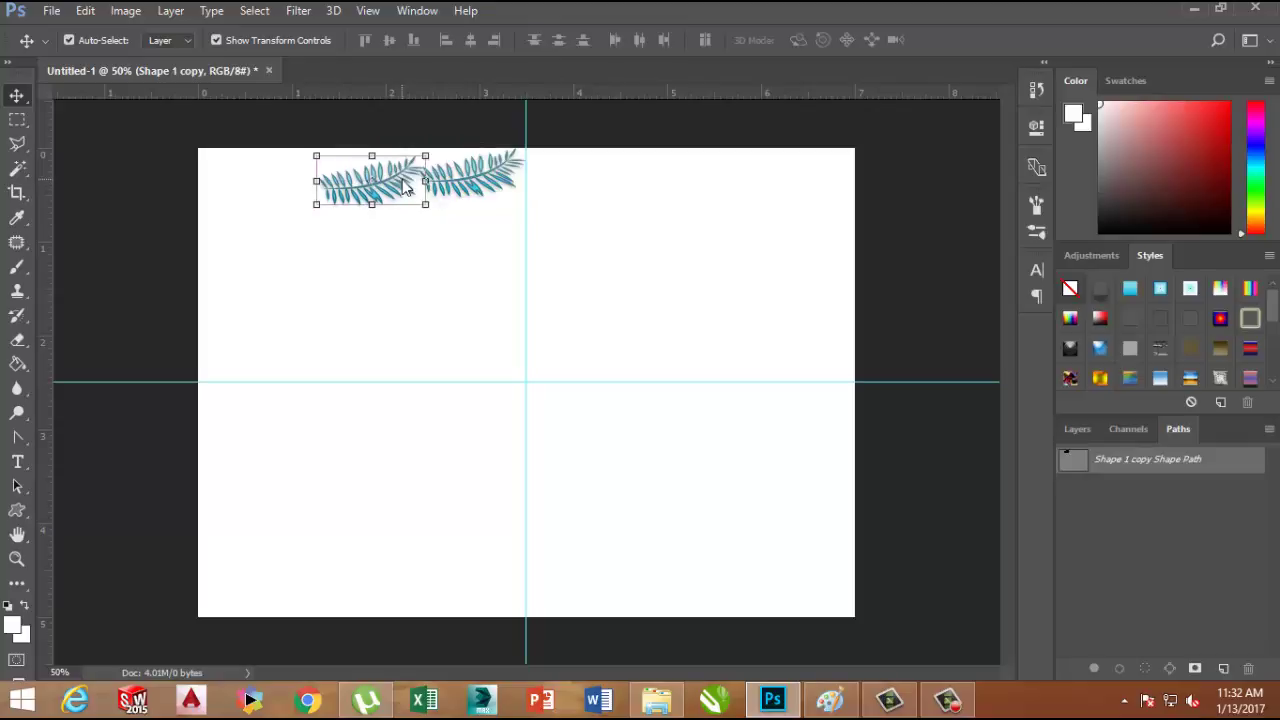
key("Up")
key("Up")
key("Up")
key("Up")
key("Up")
key("Up")
key("Up")
key("Up")
key("Up")
key("Up")
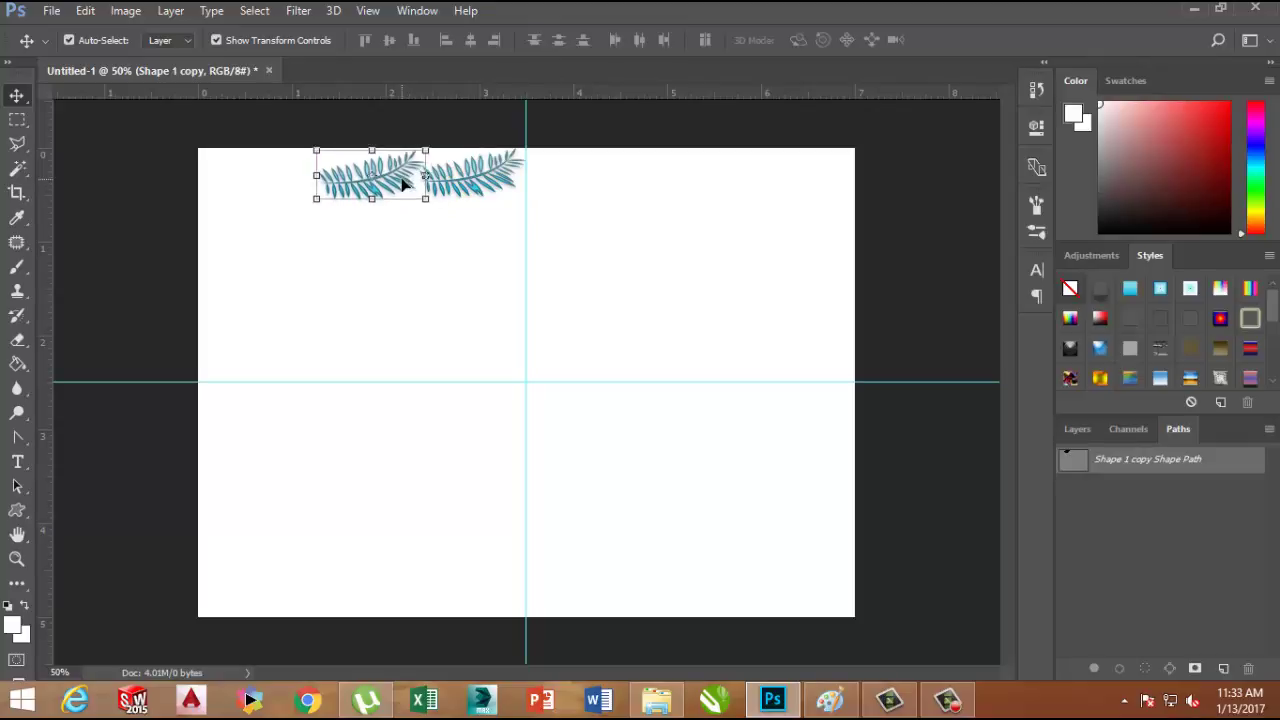
key("Up")
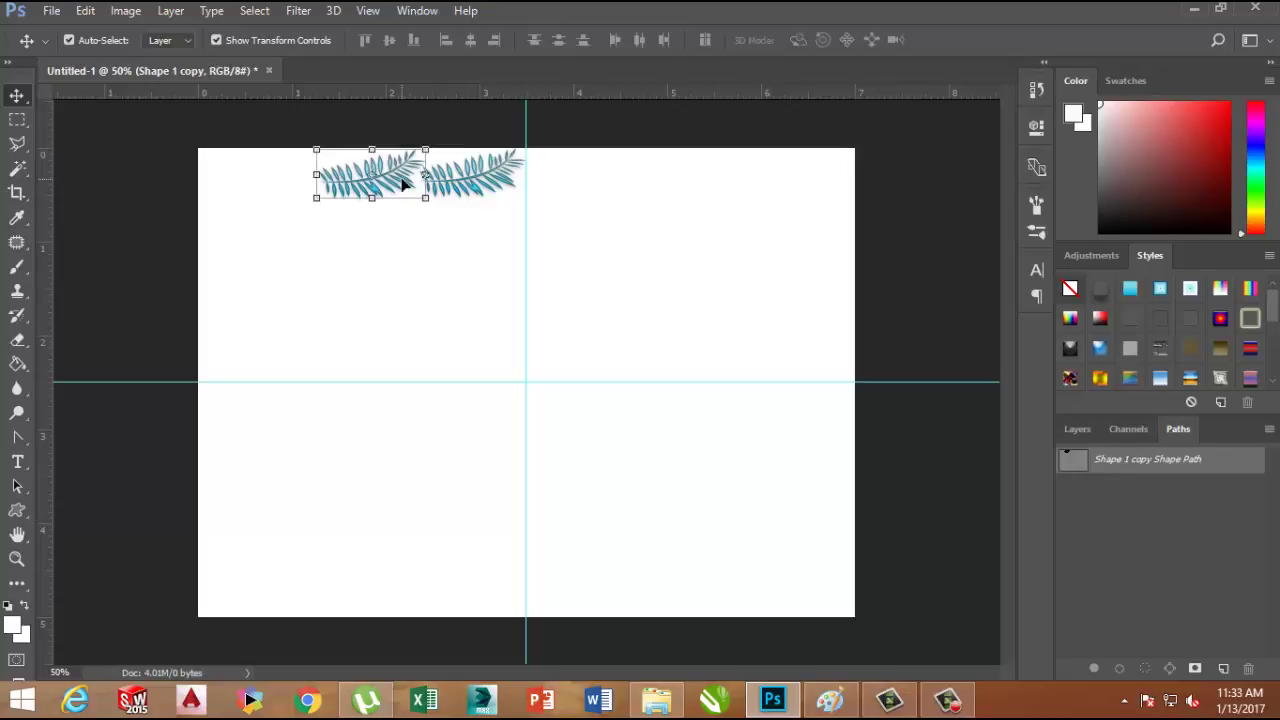
Add a third leaf copy at the row's left end and select all three leaves.
left_click_drag(386, 176, 283, 178)
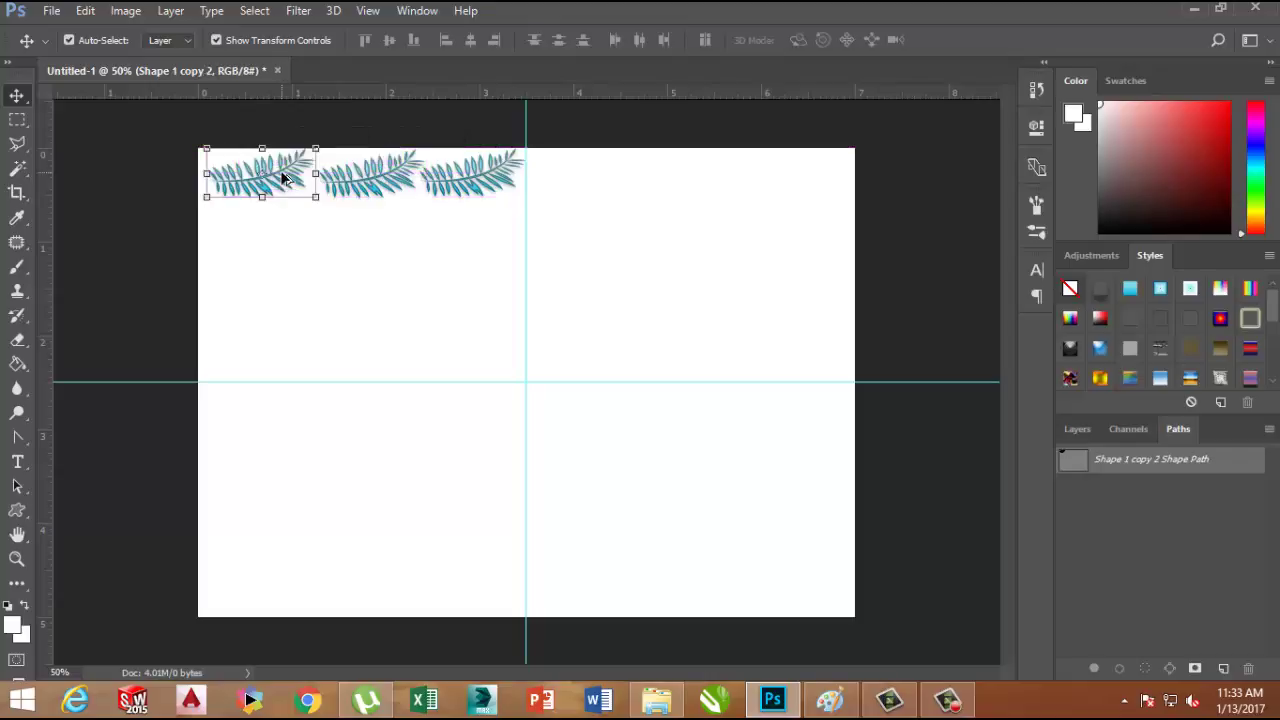
left_click(110, 164)
left_click_drag(250, 233, 554, 194)
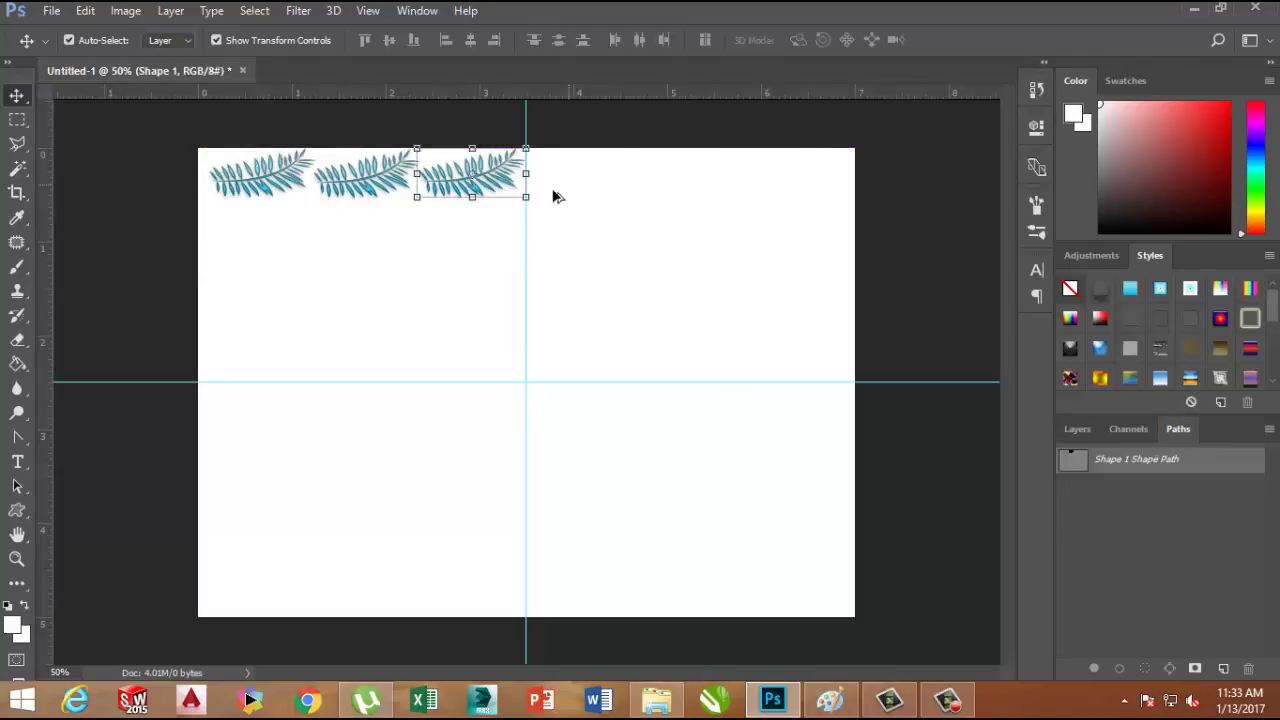
left_click_drag(500, 232, 258, 155)
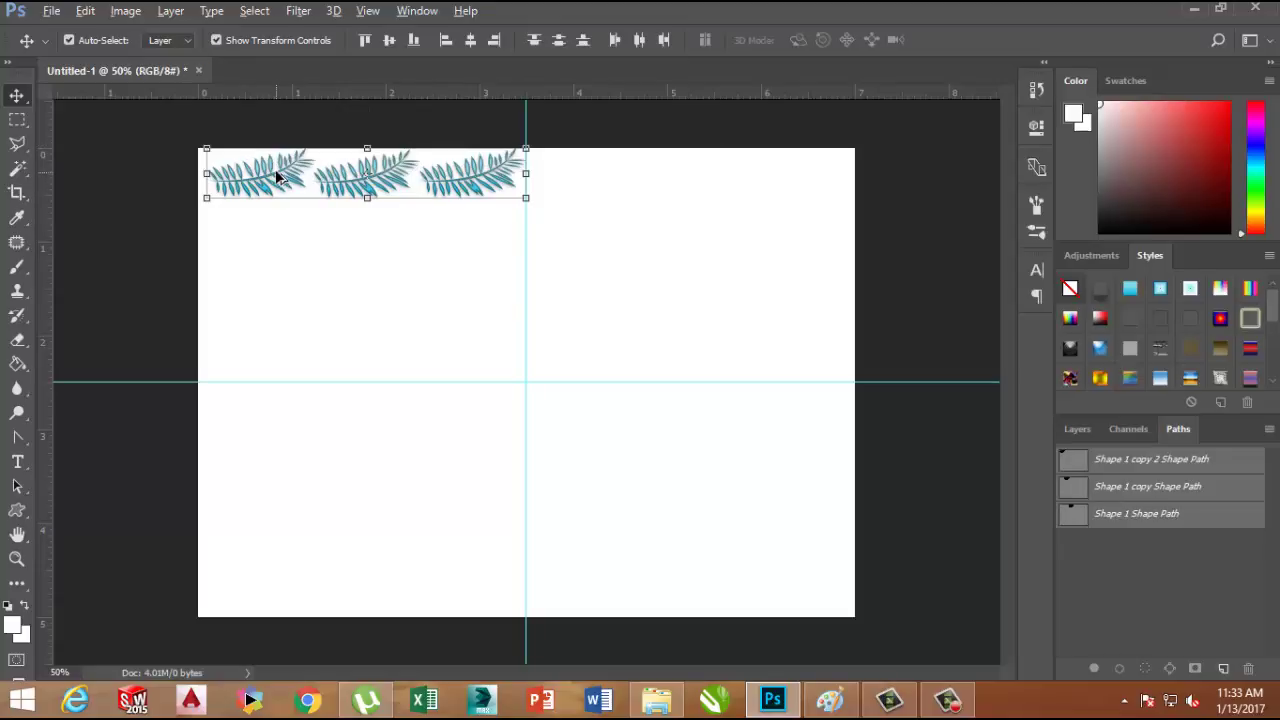
Copy the three-leaf row into the right half and flip it horizontally.
mouse_move(281, 163)
left_mouse_down()
mouse_move(605, 170)
mouse_move(591, 178)
left_mouse_up()
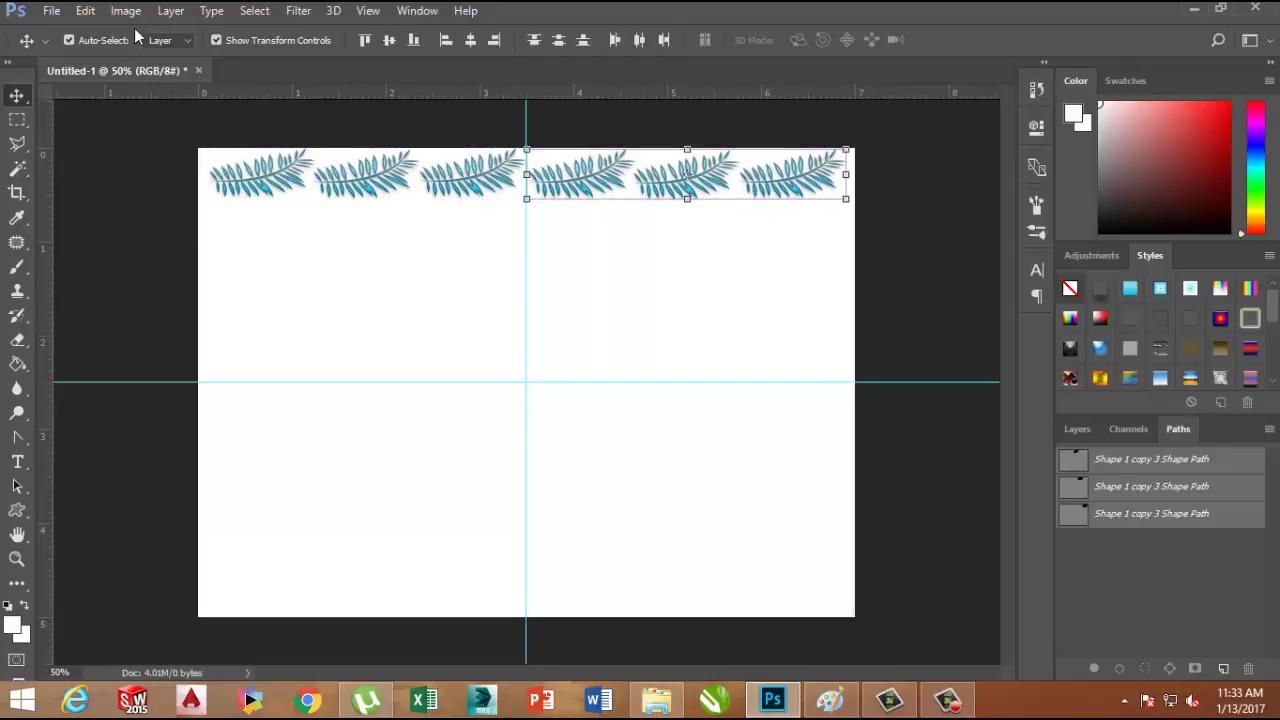
left_click(81, 16)
mouse_move(148, 407)
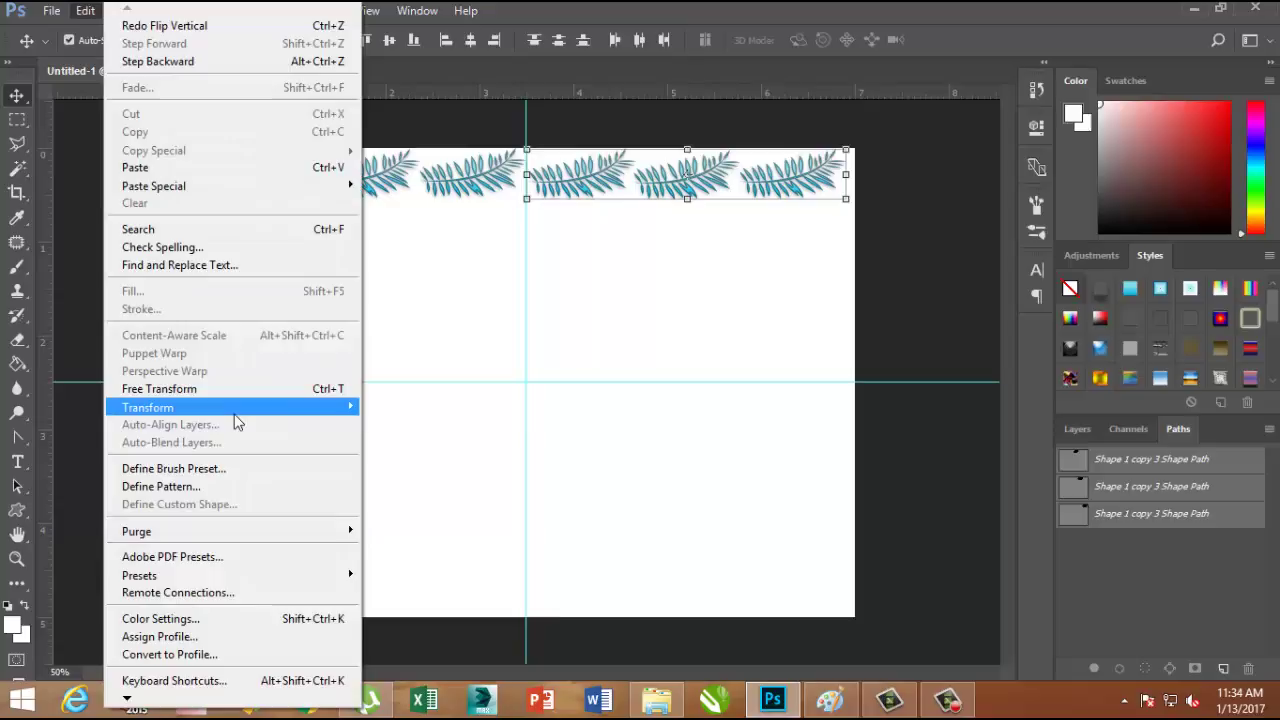
left_click(445, 610)
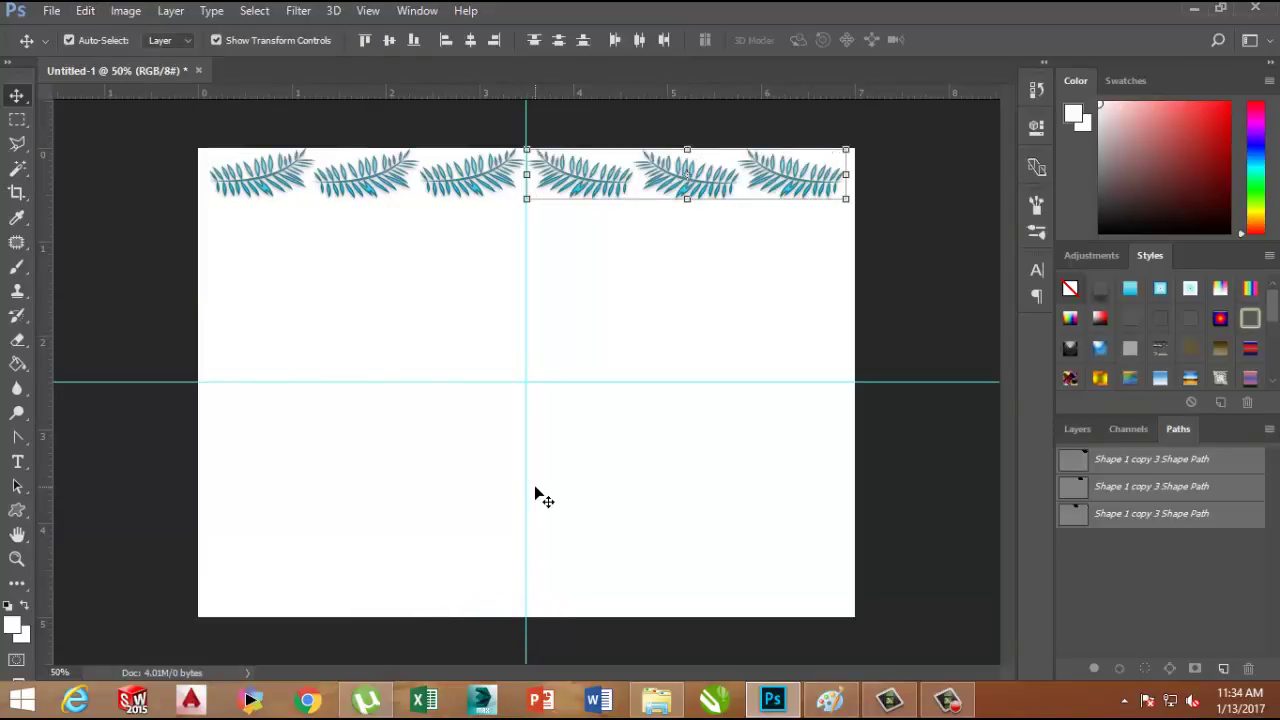
Select all six top leaves and copy the row down to the page bottom.
mouse_move(166, 137)
left_mouse_down()
mouse_move(685, 228)
mouse_move(865, 215)
left_mouse_up()
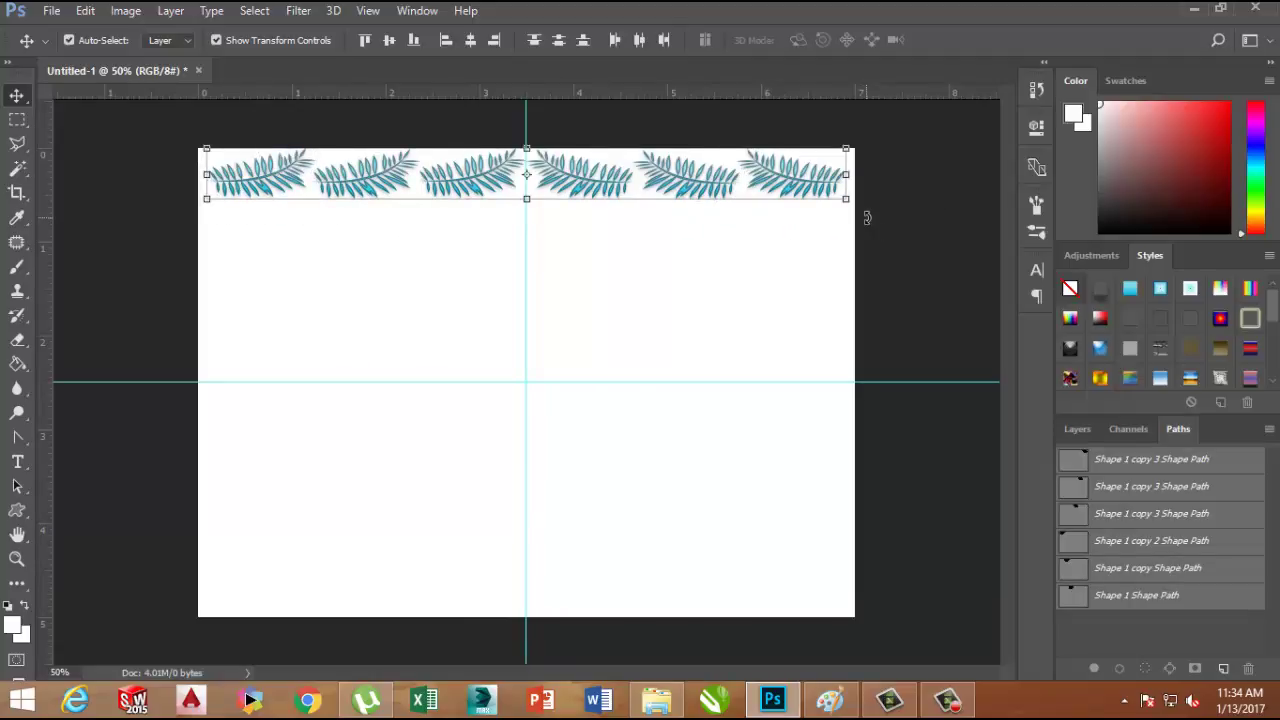
left_click(688, 180)
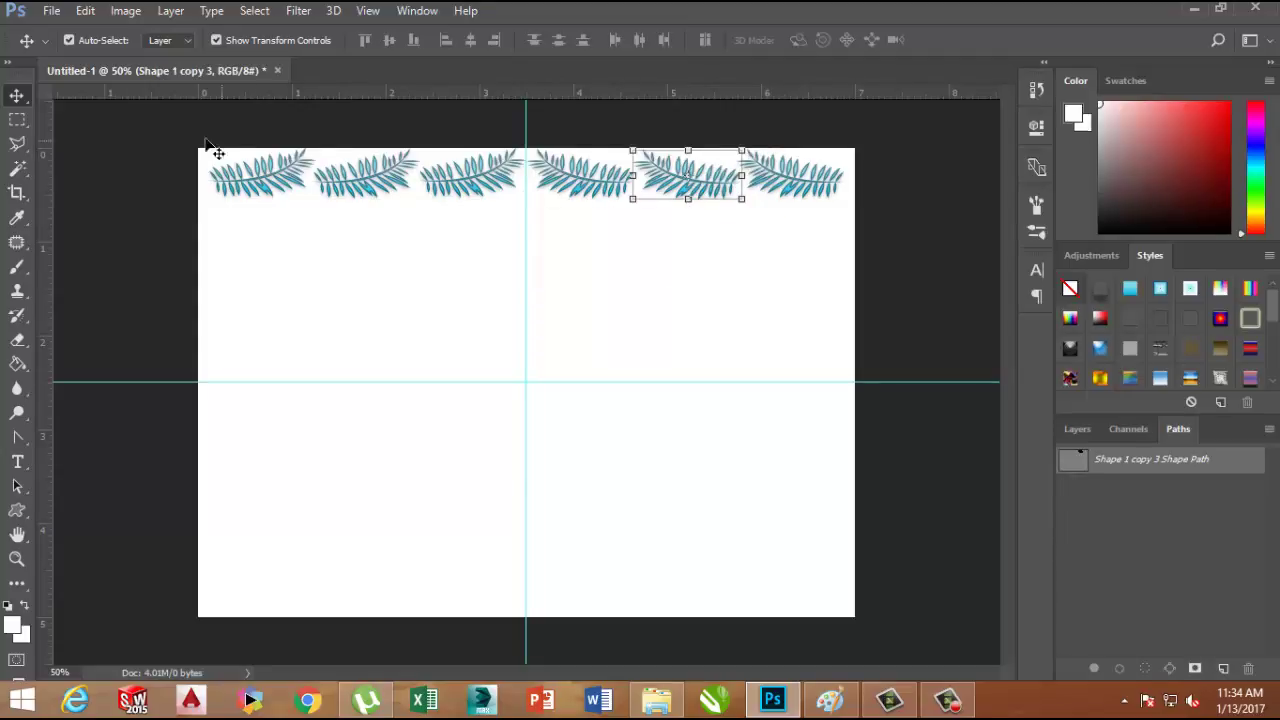
left_click(260, 190)
left_click_drag(200, 145, 870, 214)
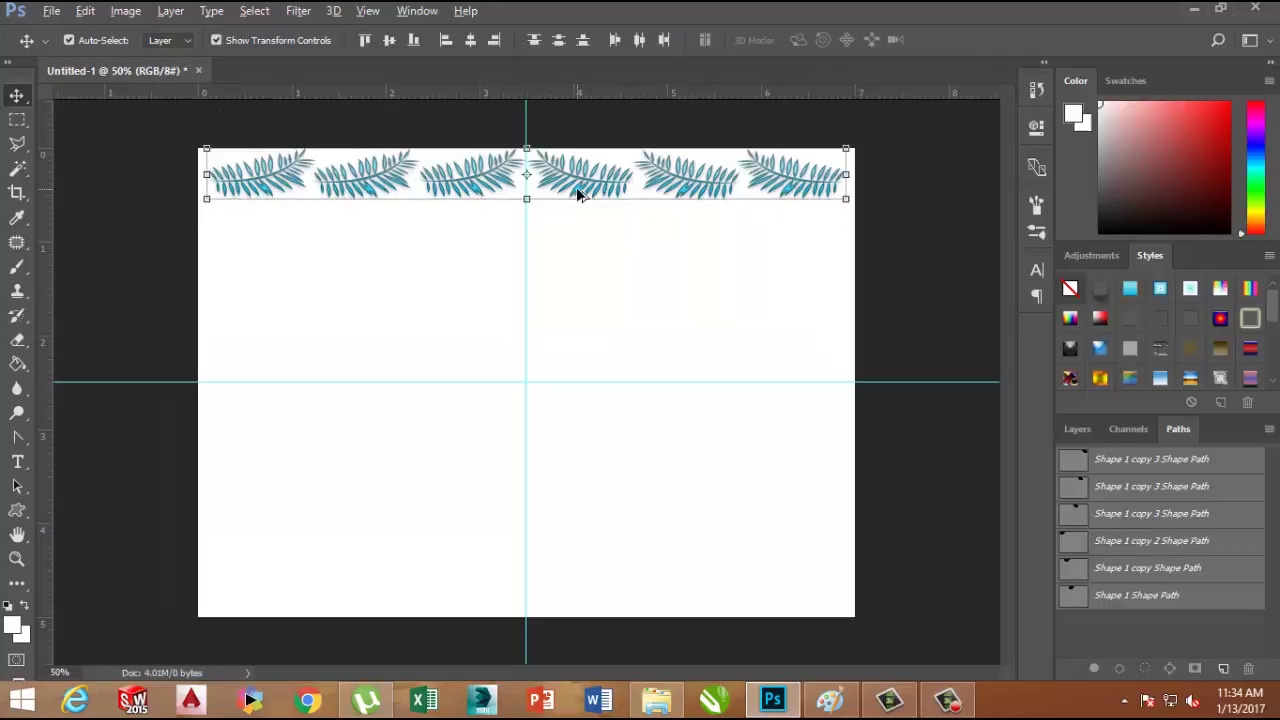
mouse_move(576, 187)
left_mouse_down()
mouse_move(557, 539)
mouse_move(572, 613)
left_mouse_up()
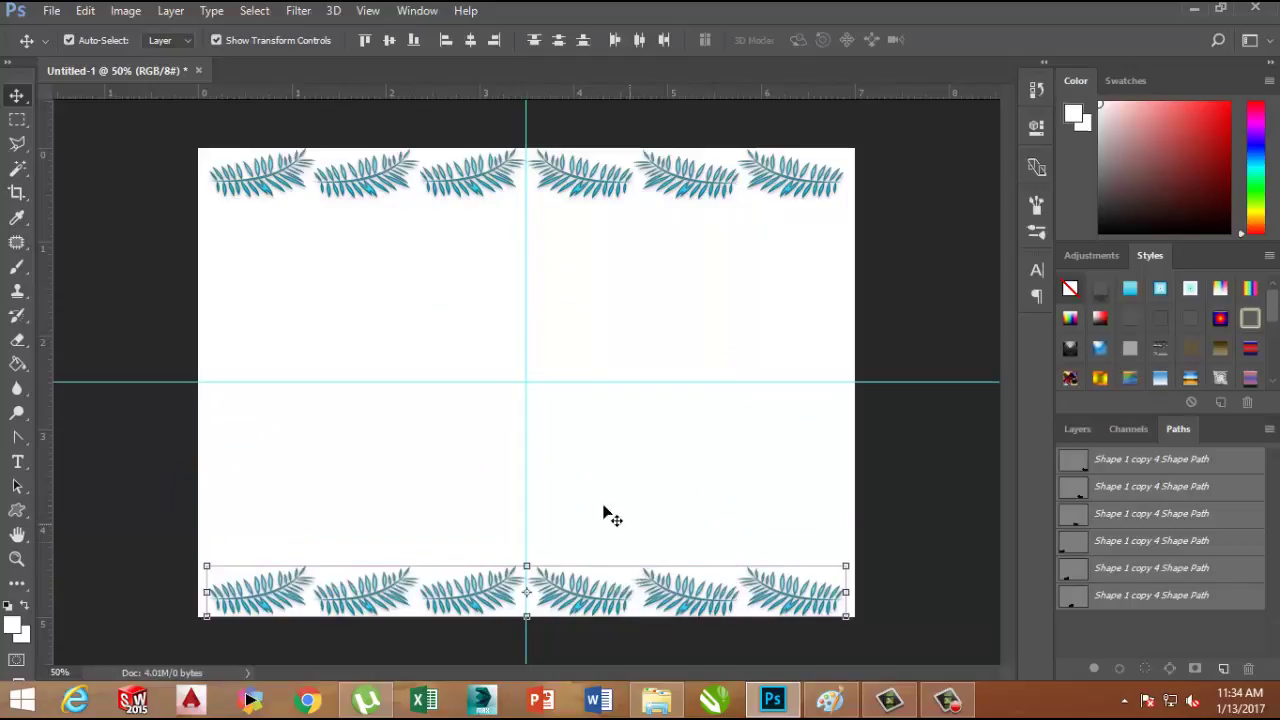
Flip the bottom leaf row vertically so it mirrors the top border.
left_click(85, 12)
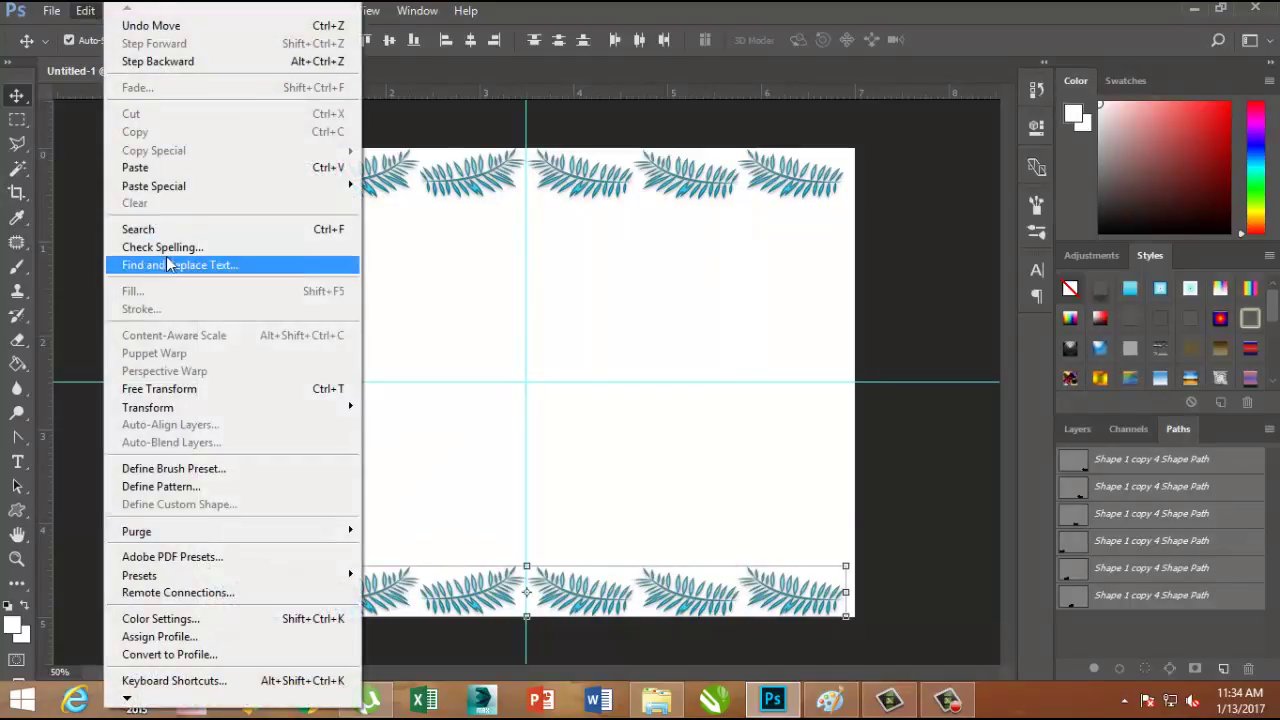
mouse_move(148, 407)
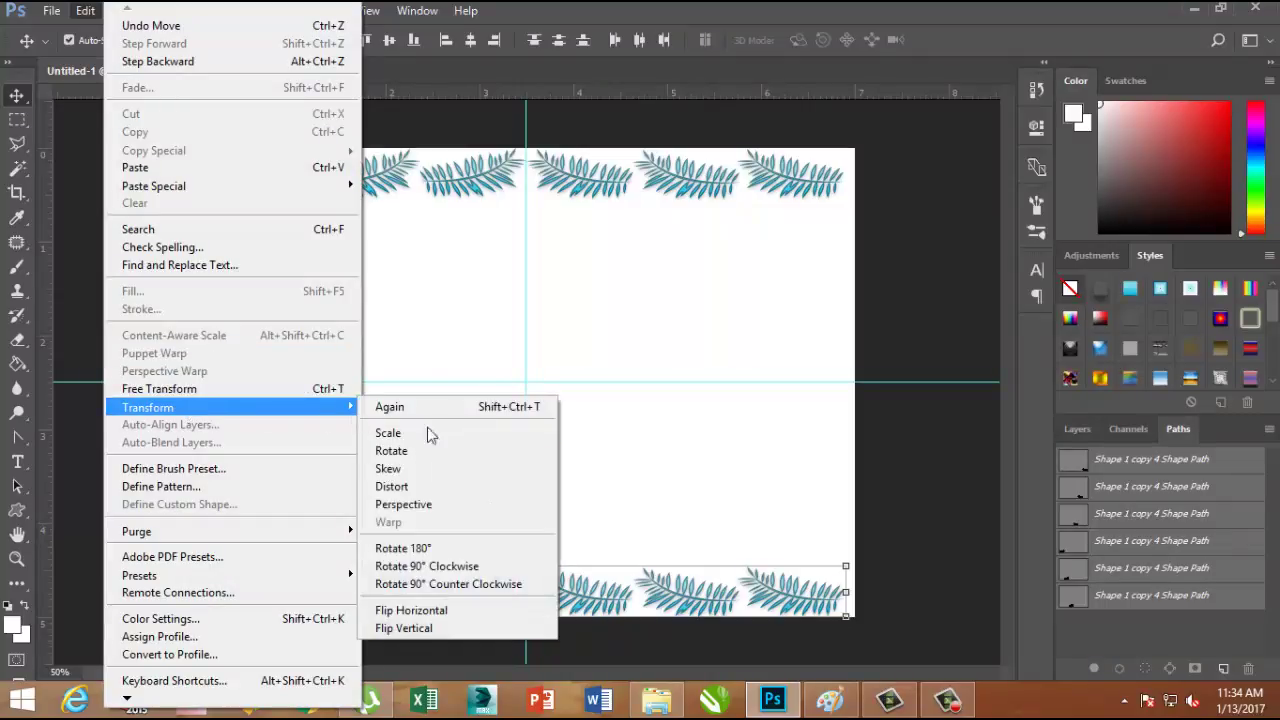
left_click(423, 628)
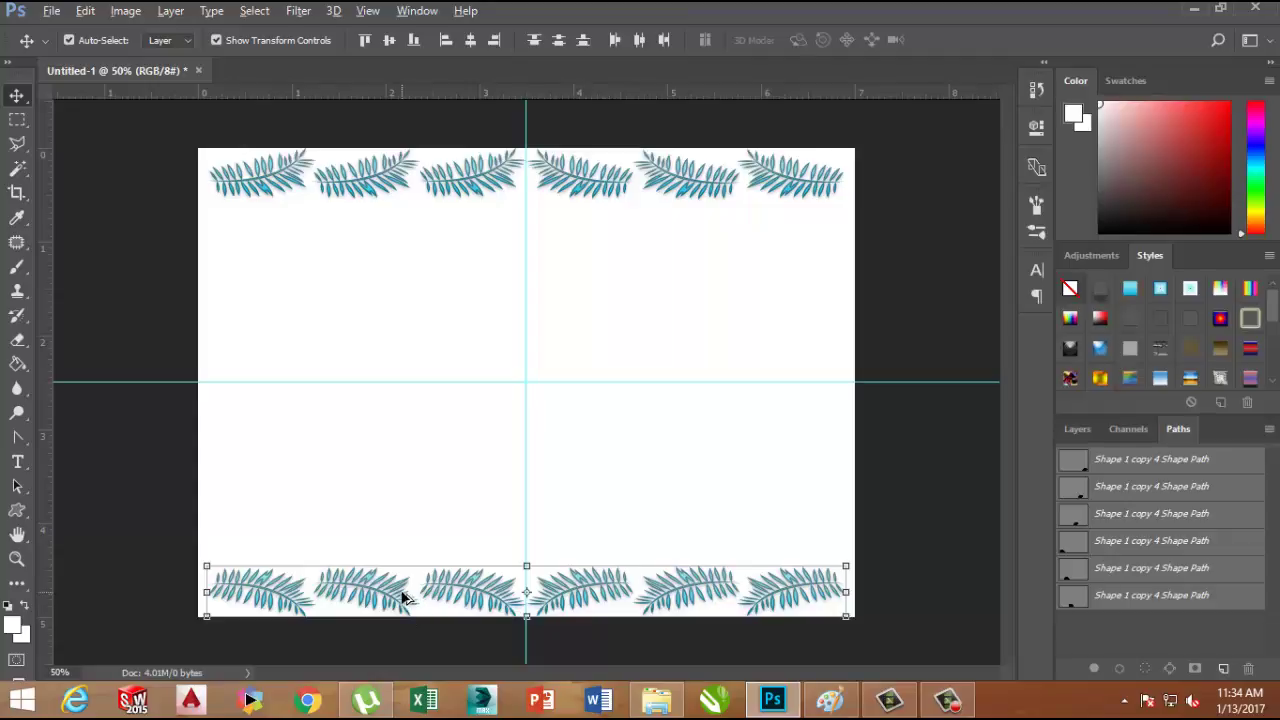
Copy the bottom leaf row up to the page's middle guide.
mouse_move(392, 592)
left_mouse_down()
mouse_move(415, 355)
mouse_move(393, 353)
left_mouse_up()
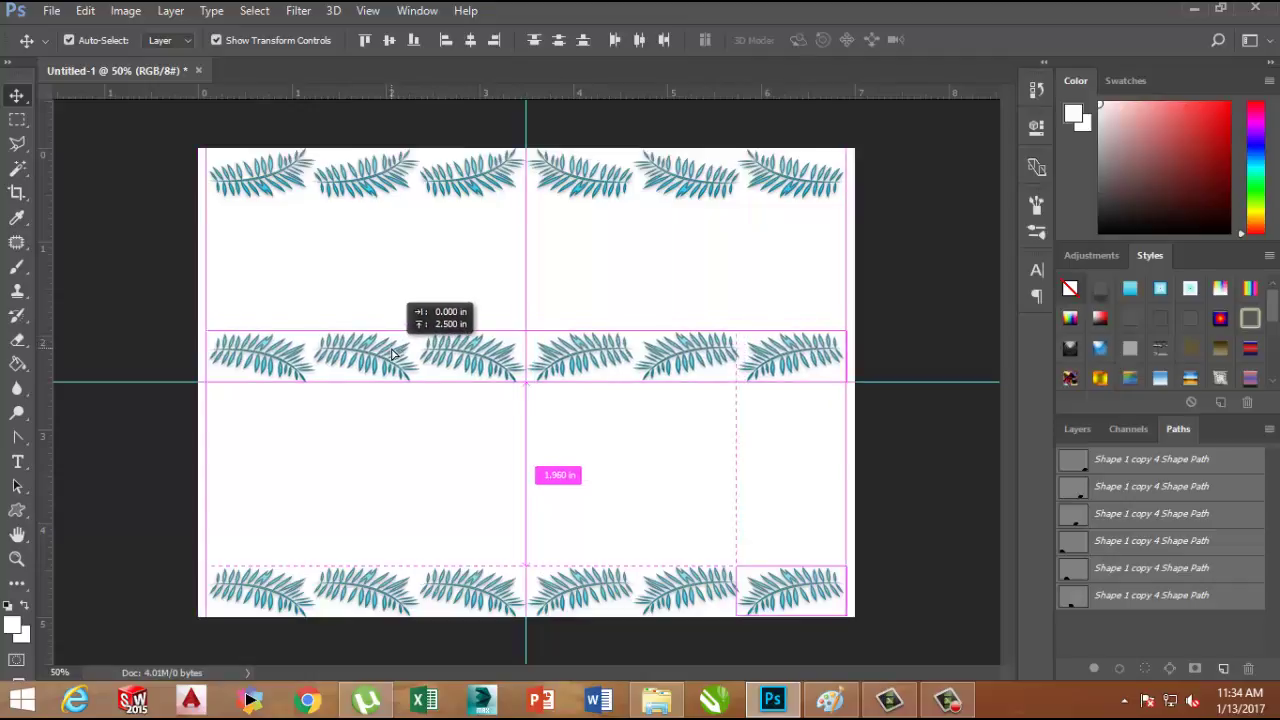
key("ctrl+t")
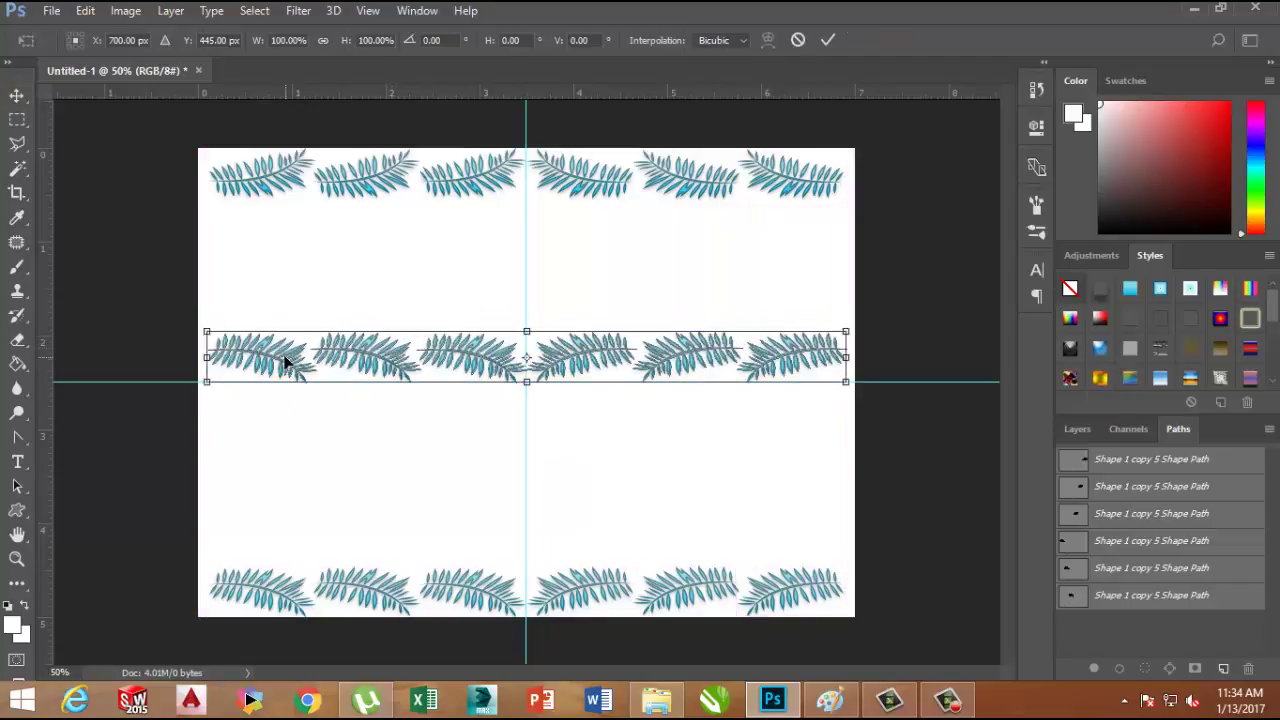
left_click(798, 40)
left_click(208, 318)
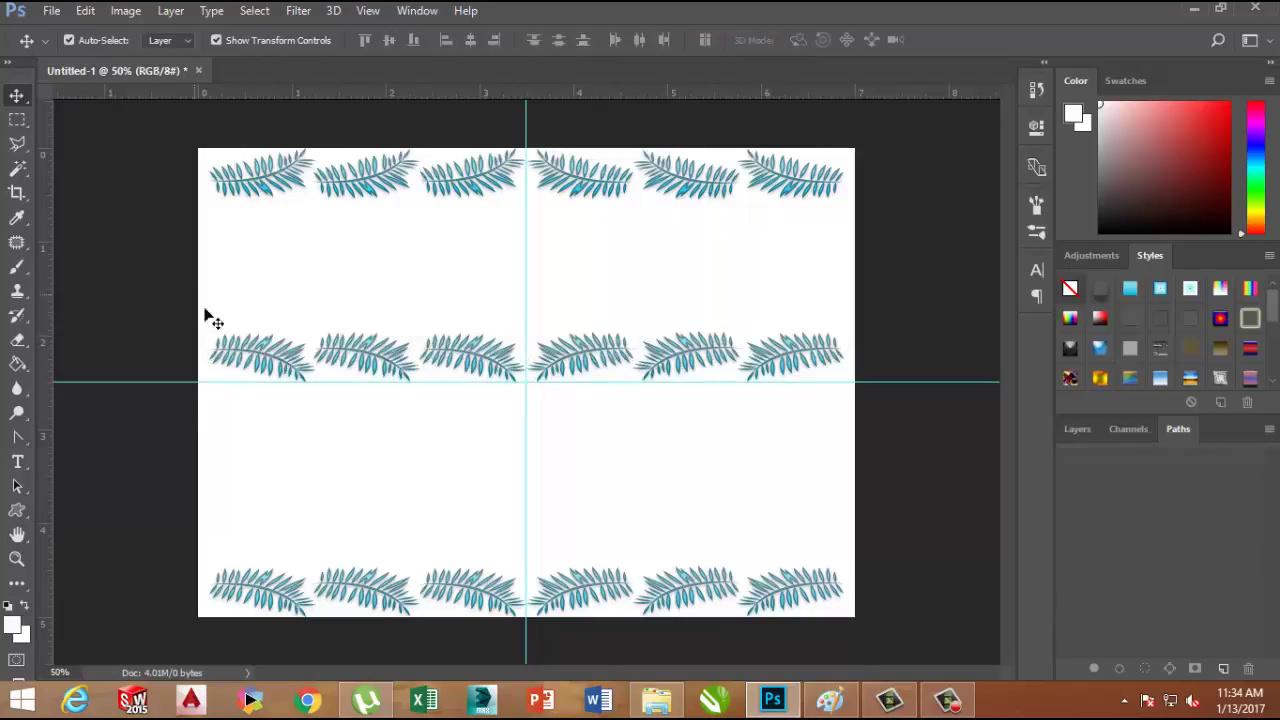
Stack both end leaves onto their neighbours and select the remaining four middle leaves.
left_click(264, 346)
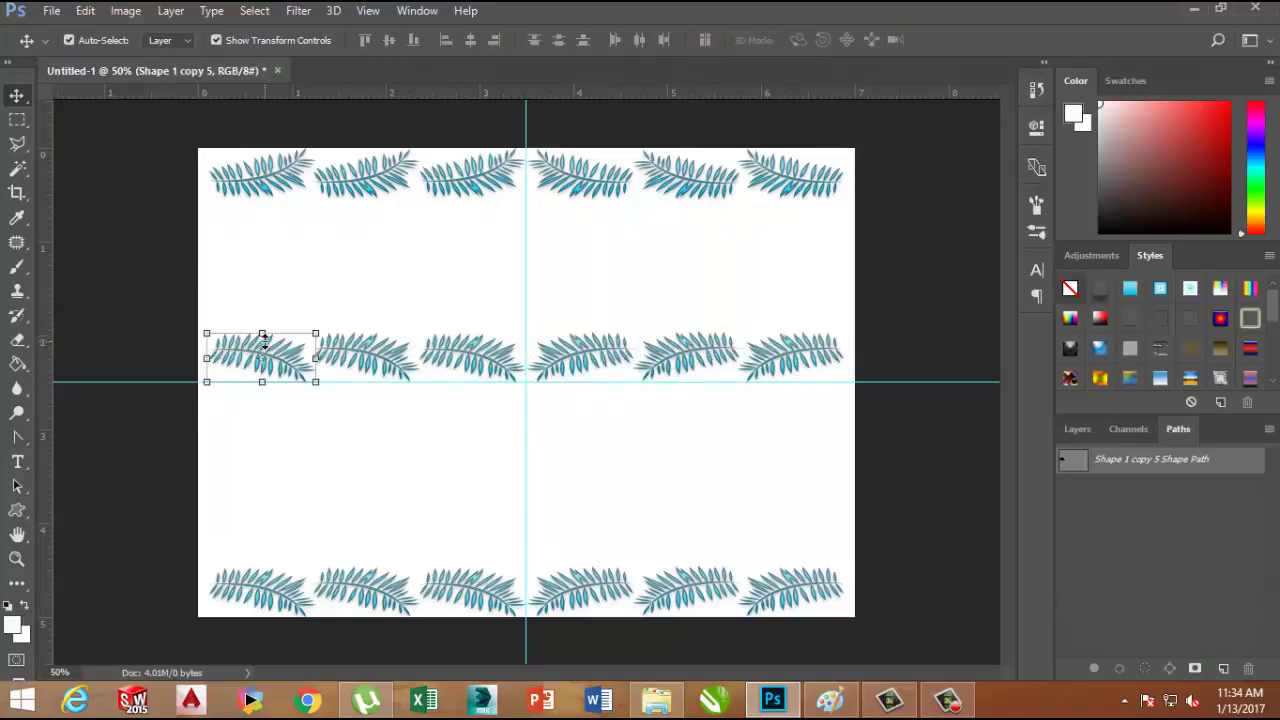
left_click_drag(264, 343, 369, 342)
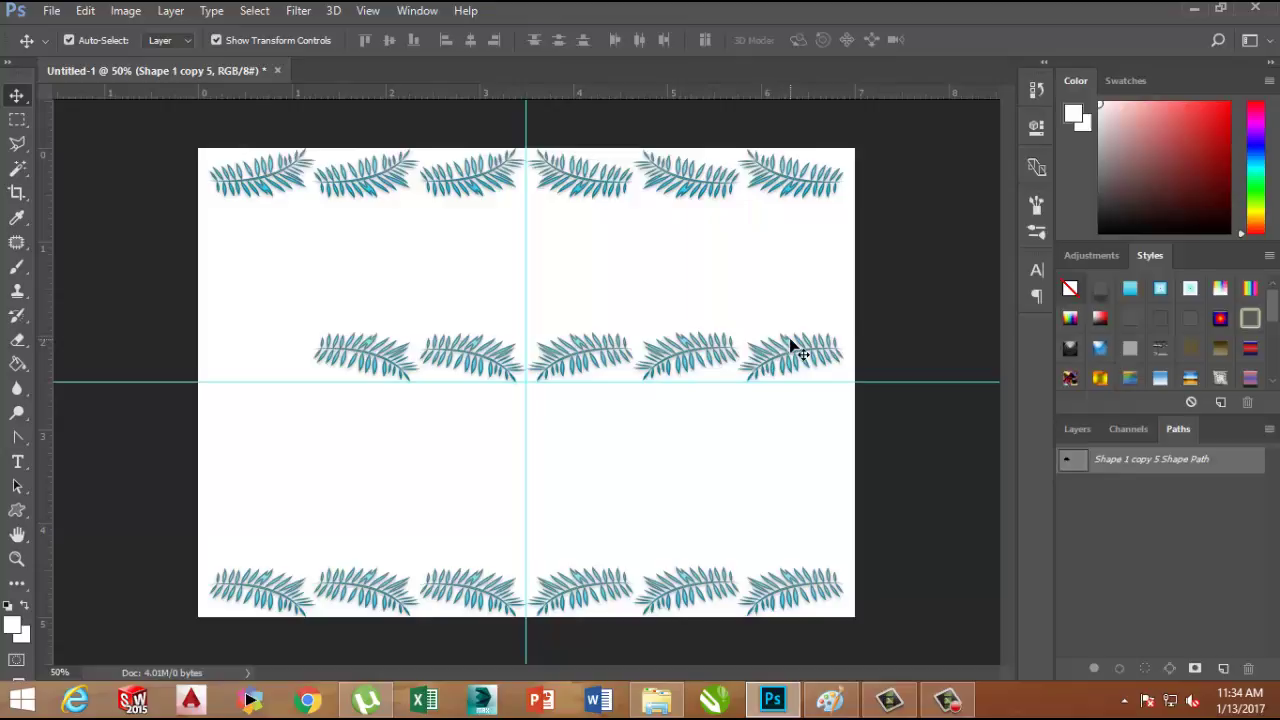
left_click_drag(789, 355, 684, 355)
left_click_drag(716, 430, 319, 320)
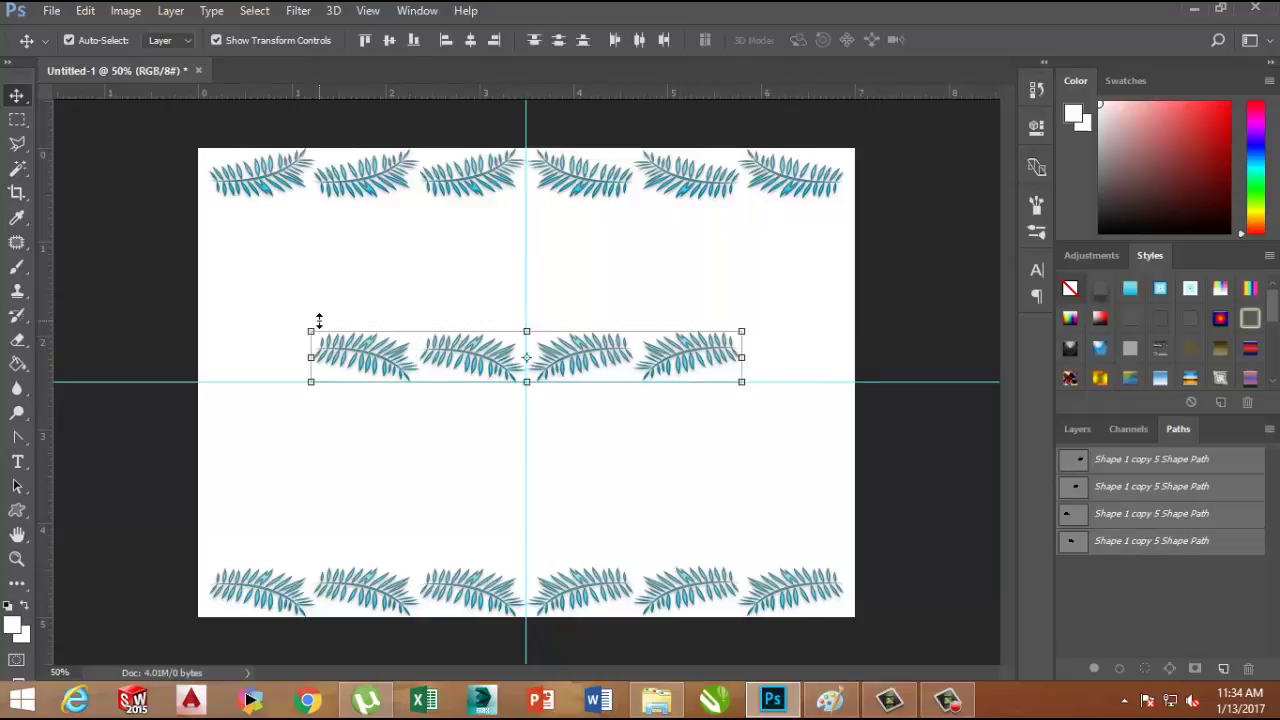
left_click(86, 12)
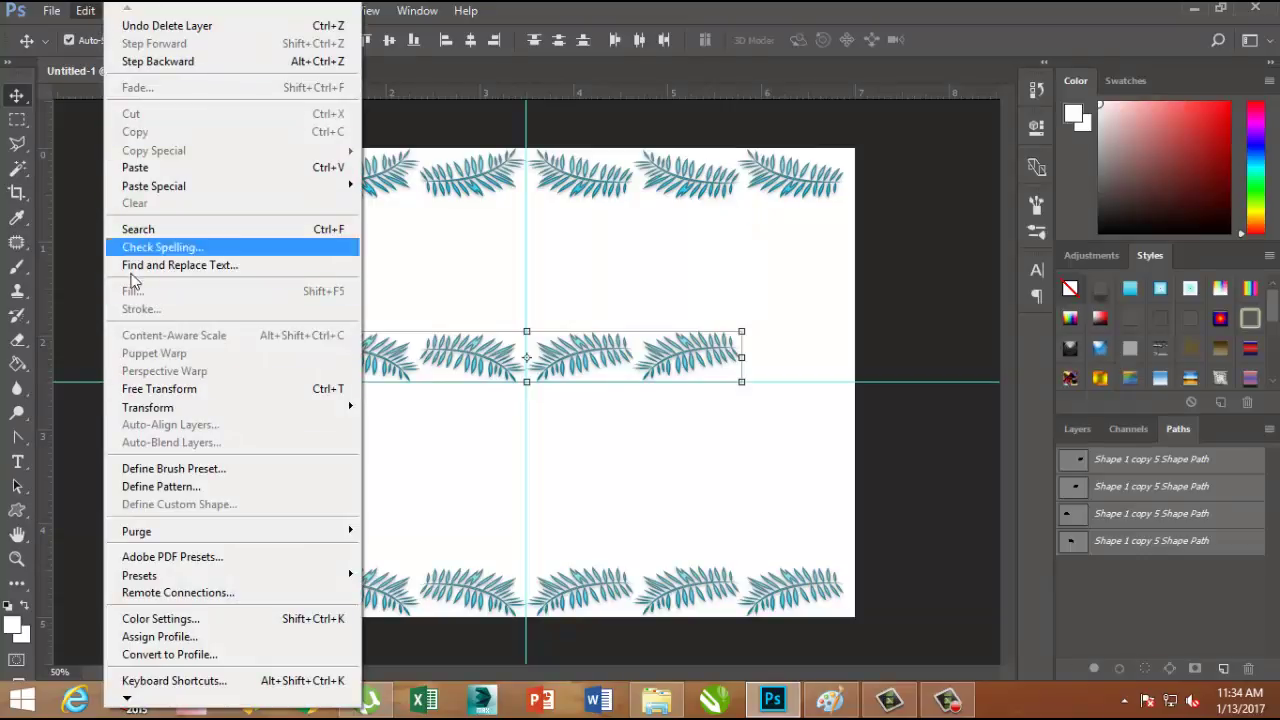
mouse_move(148, 407)
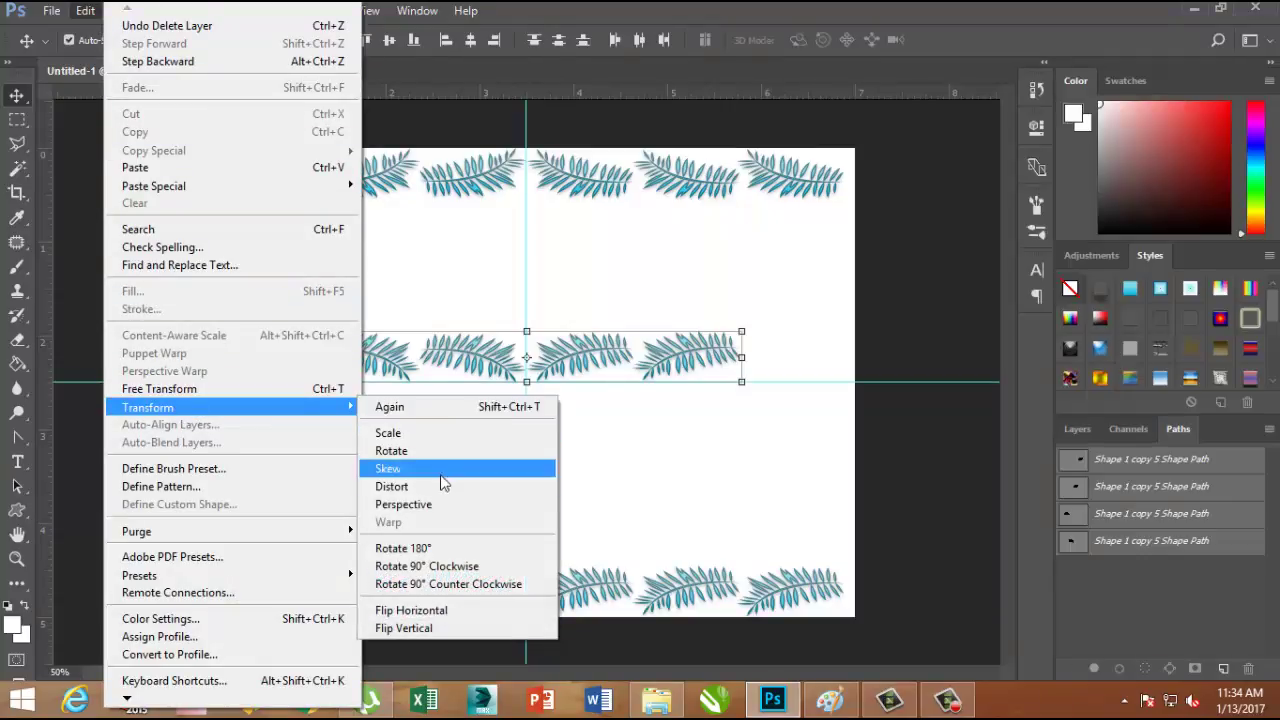
Rotate the four-leaf strip 90° clockwise and place it along the left edge.
left_click(437, 566)
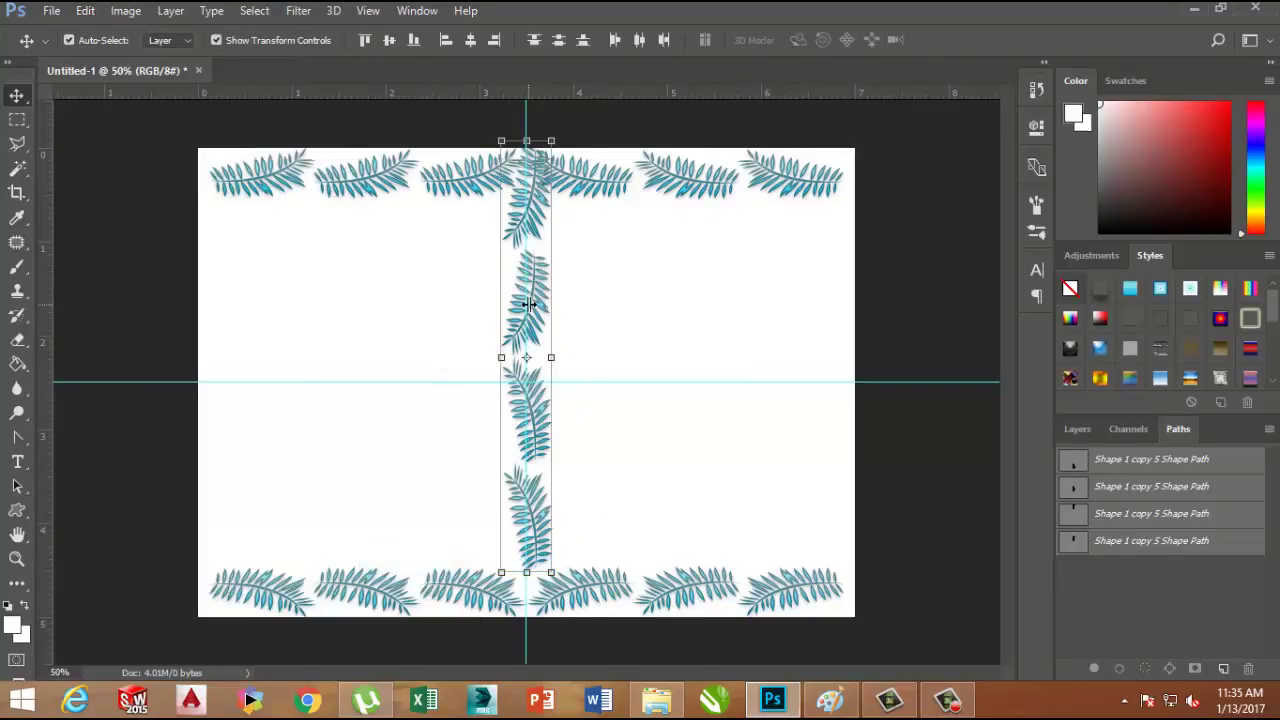
mouse_move(545, 315)
left_mouse_down()
mouse_move(250, 333)
mouse_move(239, 346)
left_mouse_up()
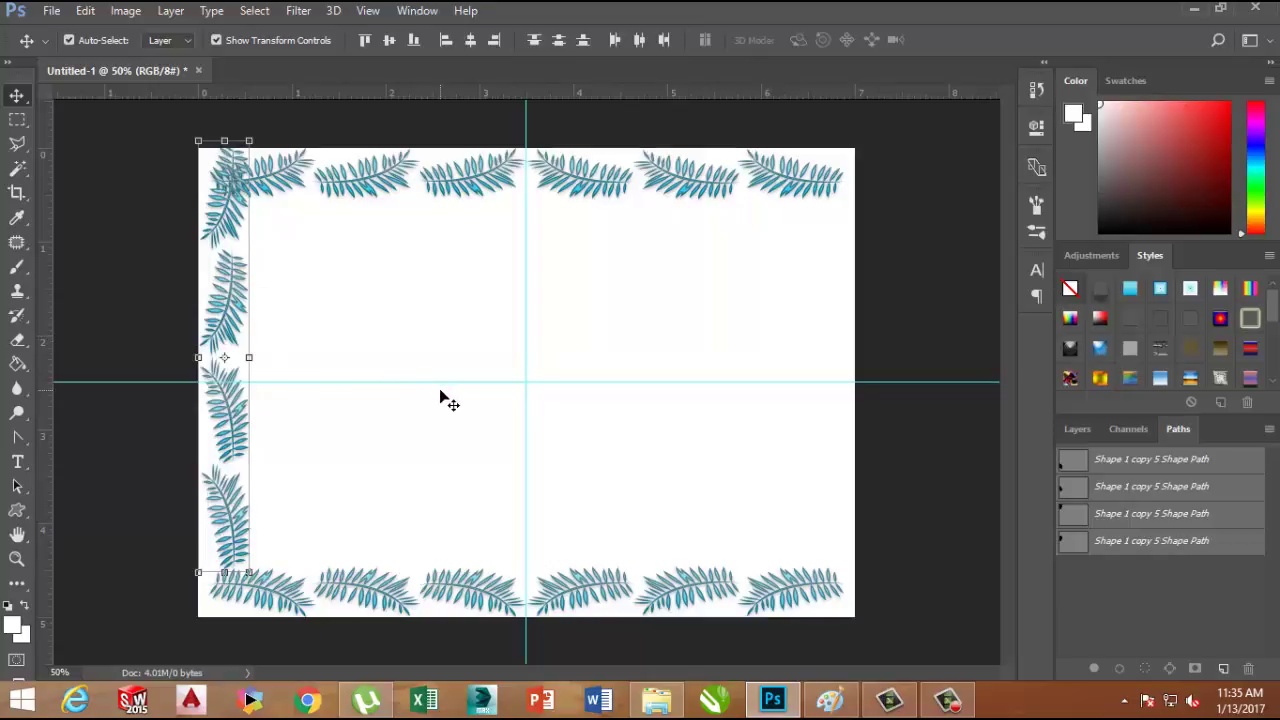
key("Down")
key("Down")
key("Down")
key("Down")
key("Down")
key("Down")
key("Down")
key("Down")
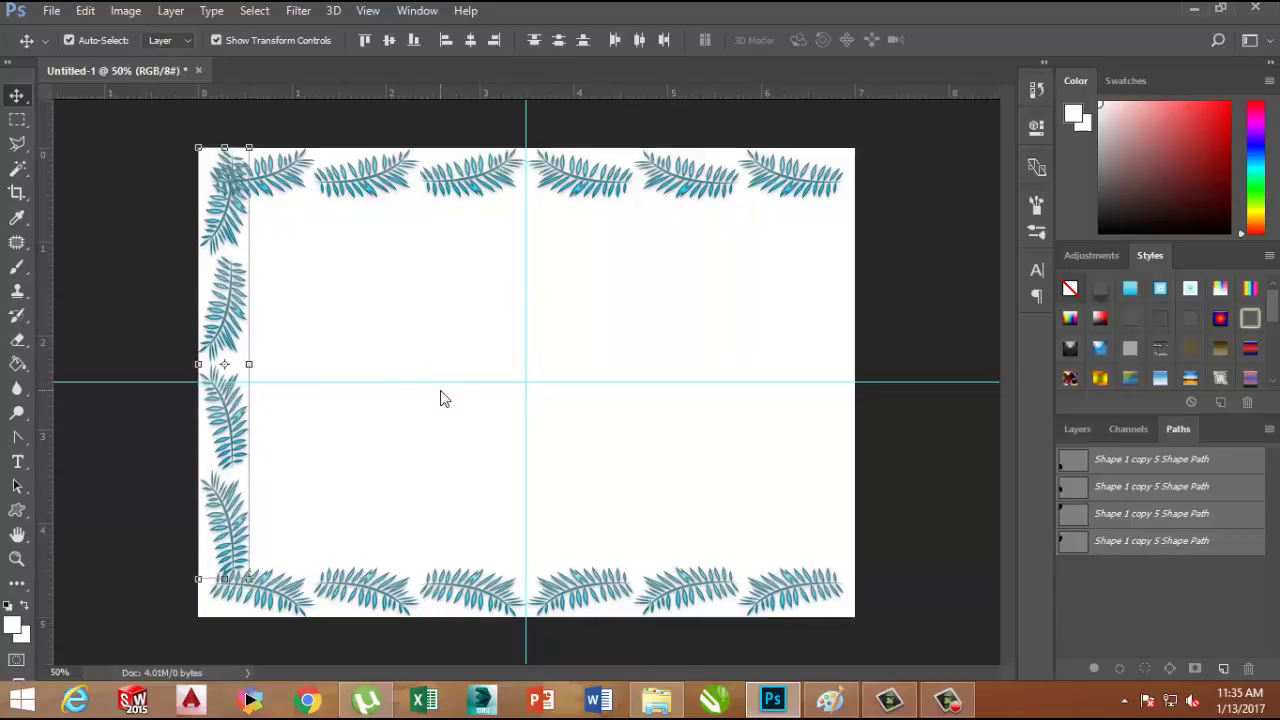
key("Down")
key("Down")
key("Down")
key("Down")
key("Down")
key("Down")
key("Down")
key("Down")
key("Down")
key("Down")
key("Down")
key("Down")
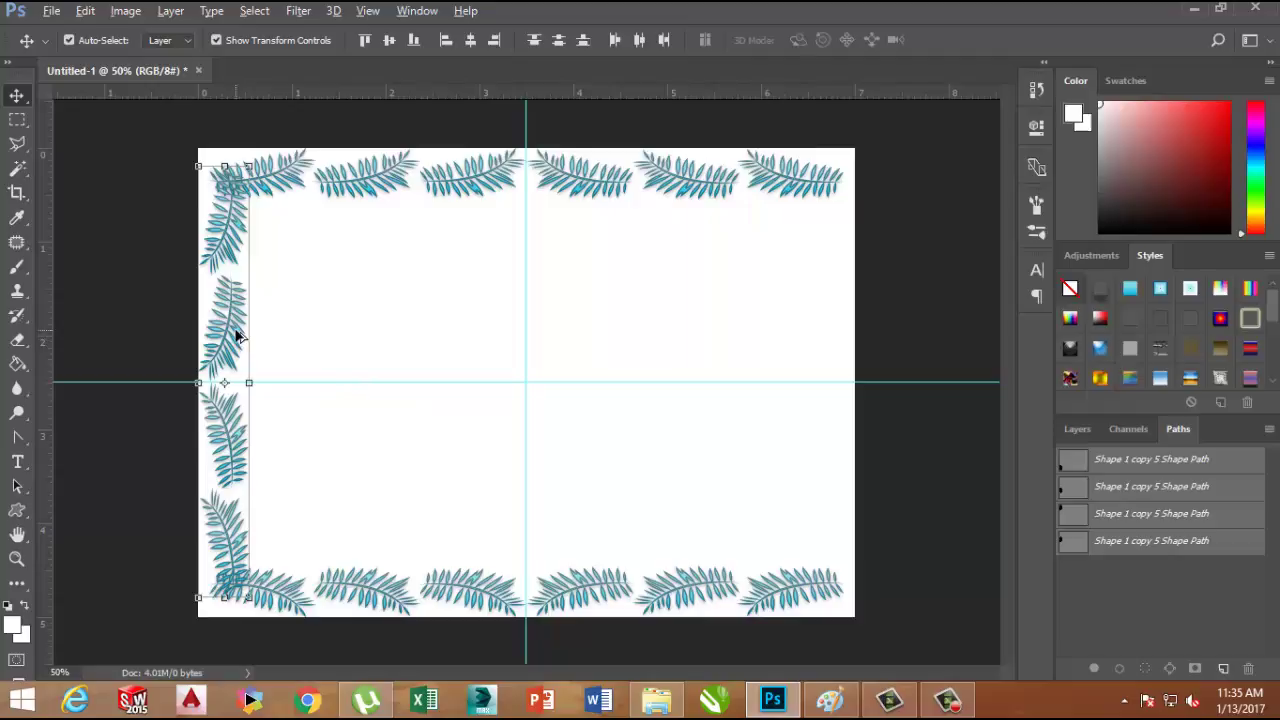
Duplicate the left leaf strip to the right edge and rotate it 180°.
left_click_drag(238, 337, 831, 342)
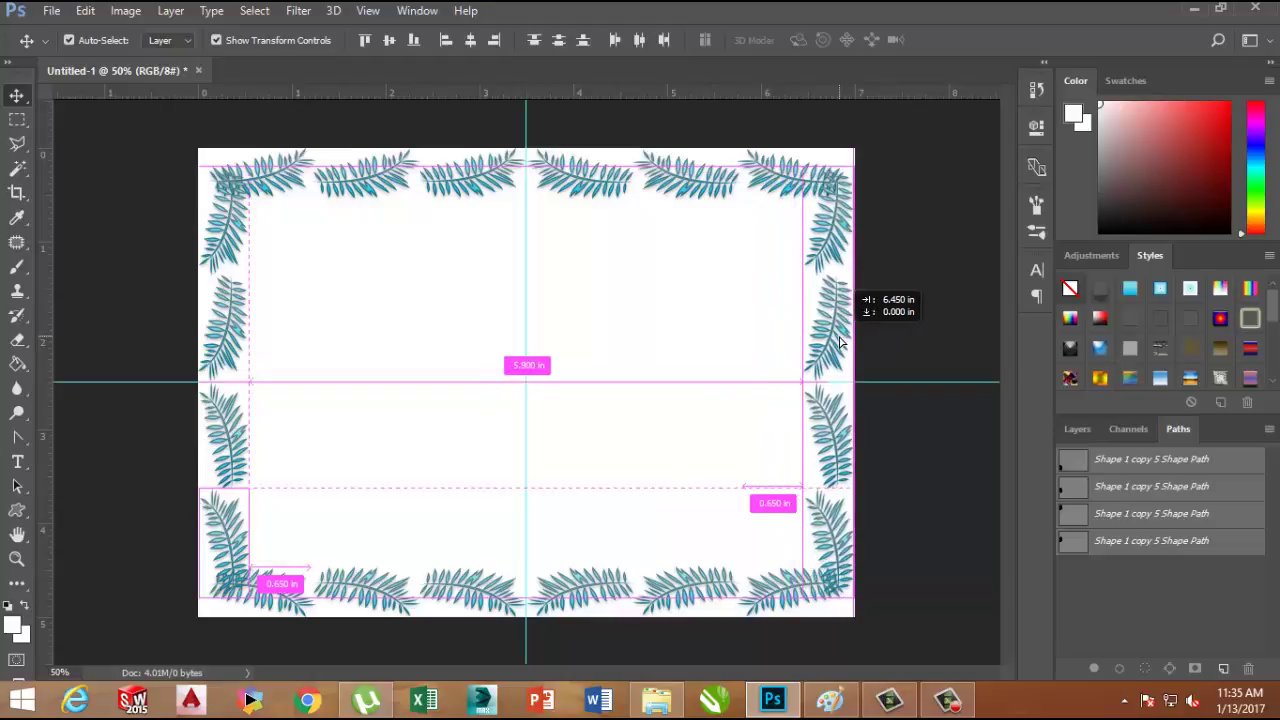
left_click_drag(831, 342, 845, 349)
left_click(84, 11)
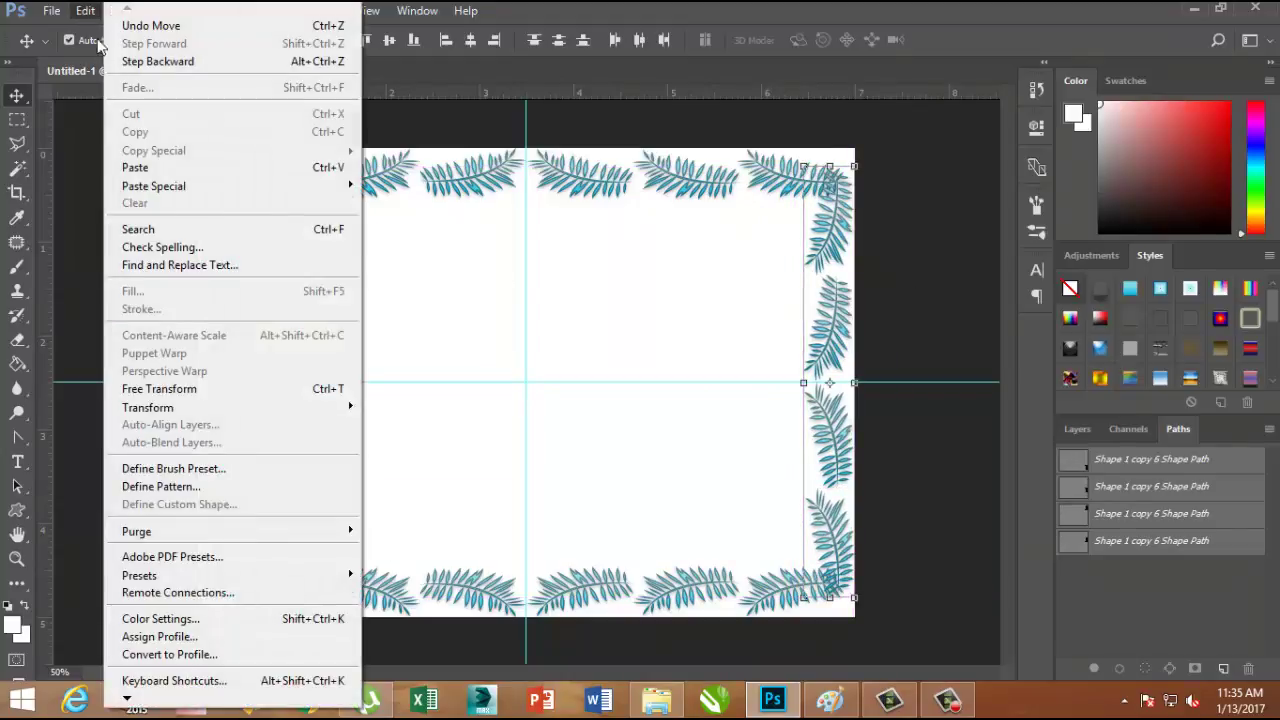
mouse_move(148, 407)
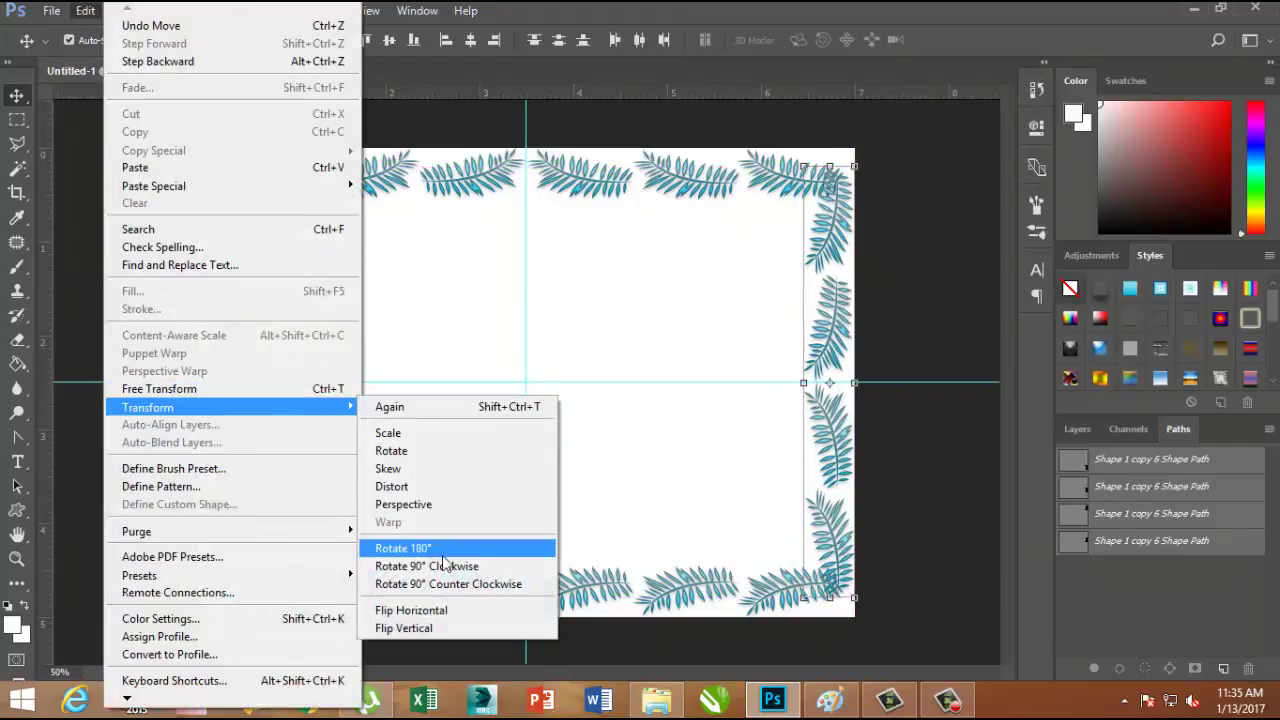
left_click(441, 548)
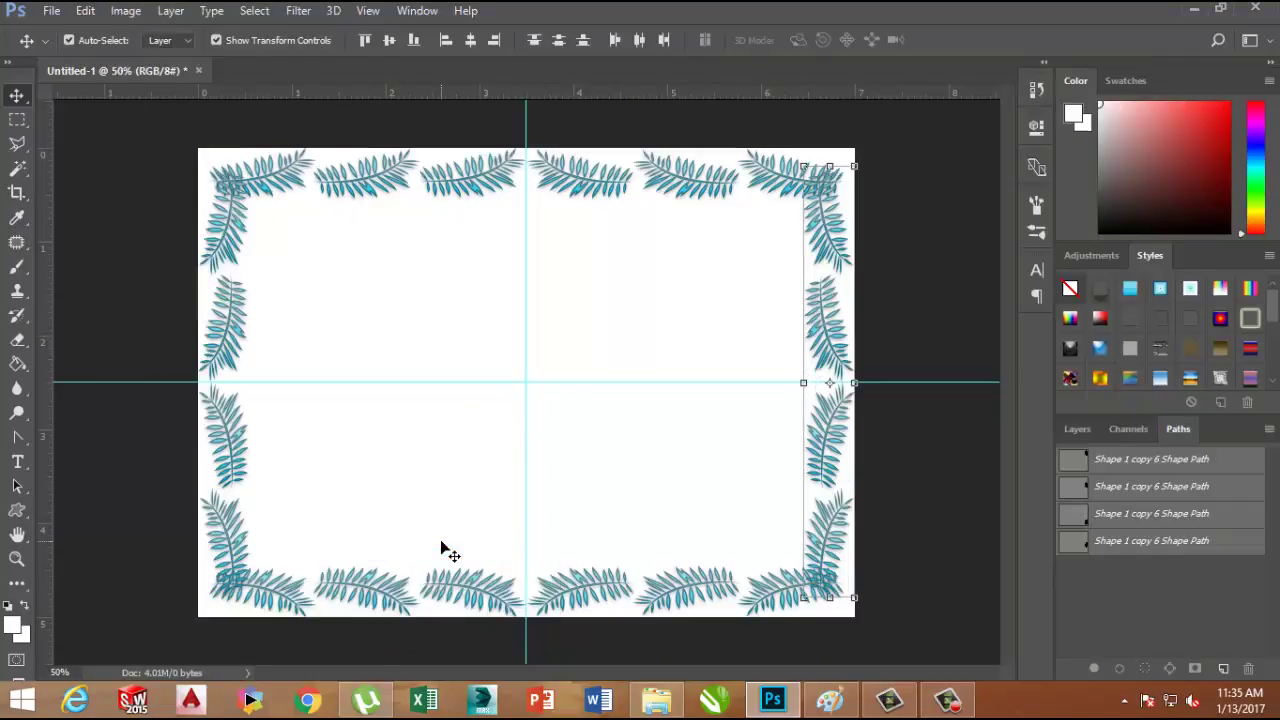
left_click(372, 470)
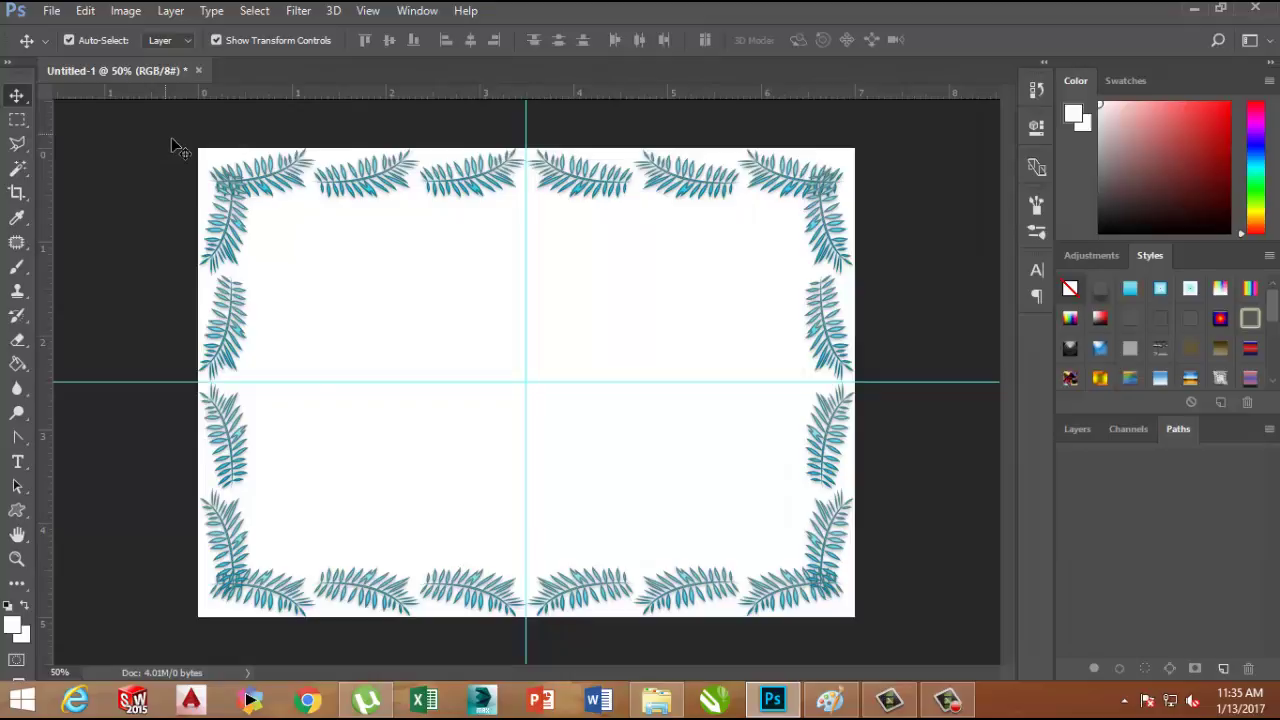
Select every fern leaf around the border and merge them into one shape.
mouse_move(168, 142)
left_mouse_down()
mouse_move(243, 331)
mouse_move(893, 650)
left_mouse_up()
left_click(126, 12)
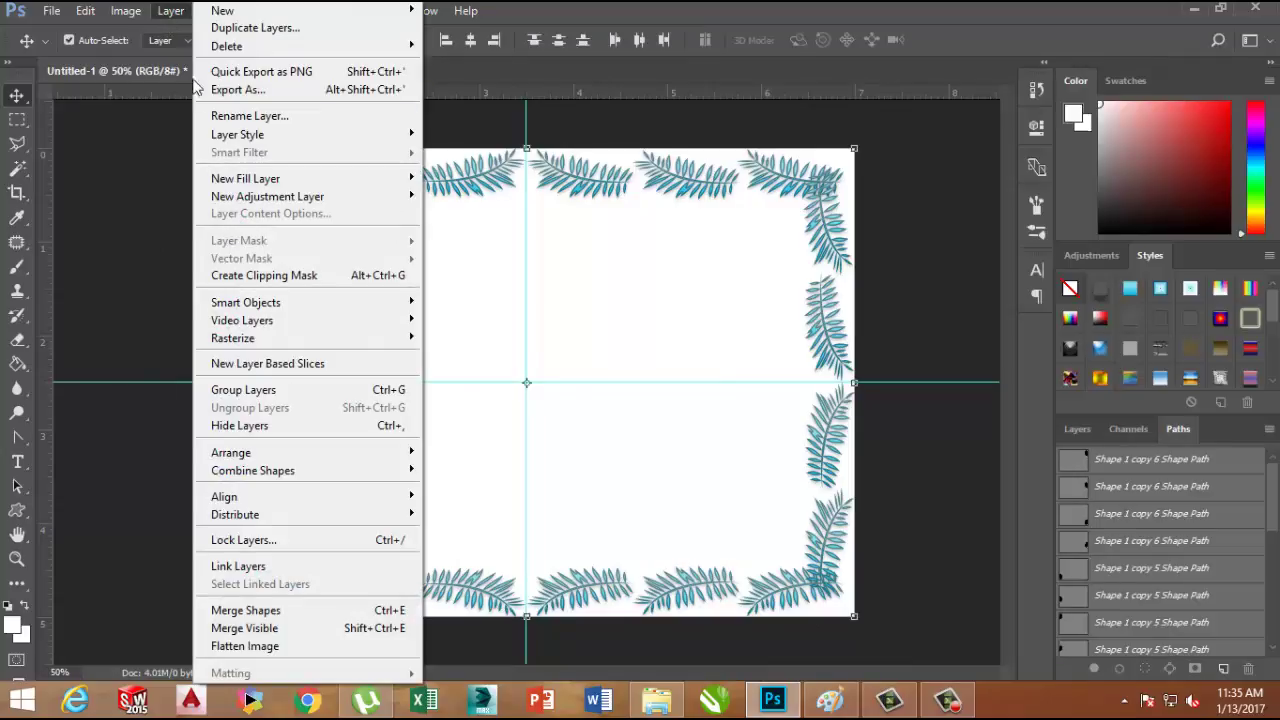
mouse_move(238, 134)
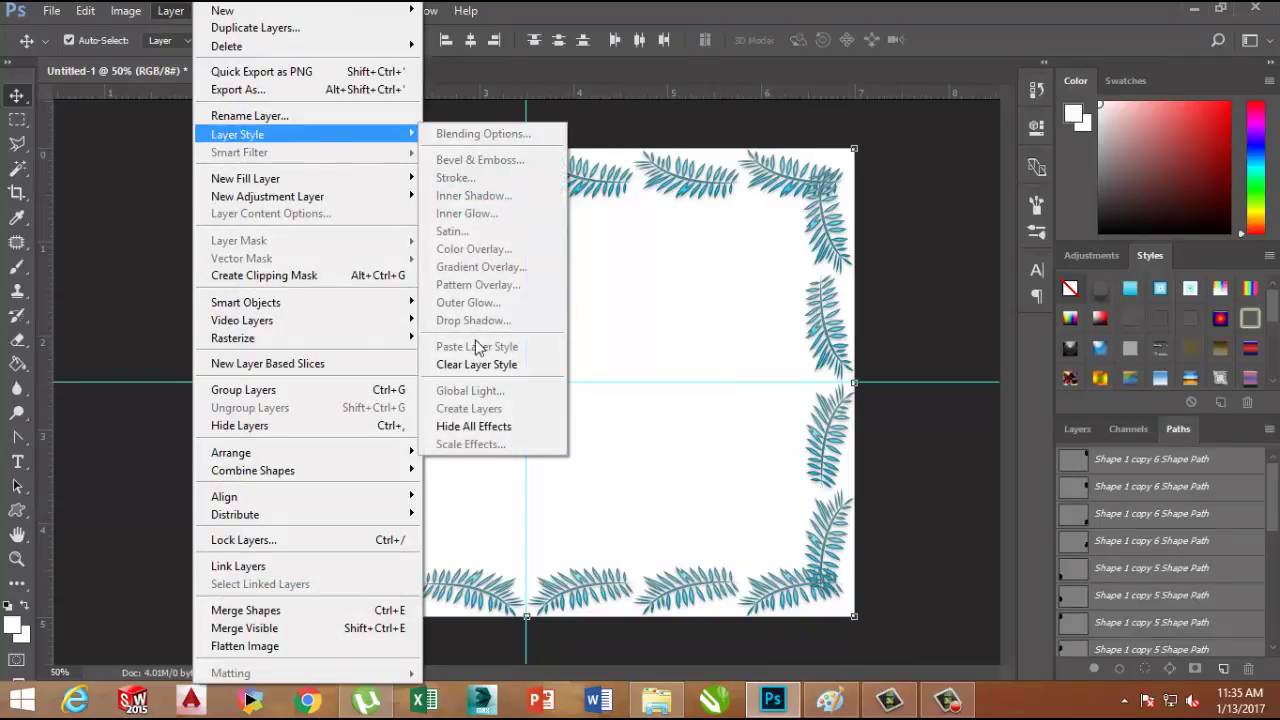
left_click(274, 611)
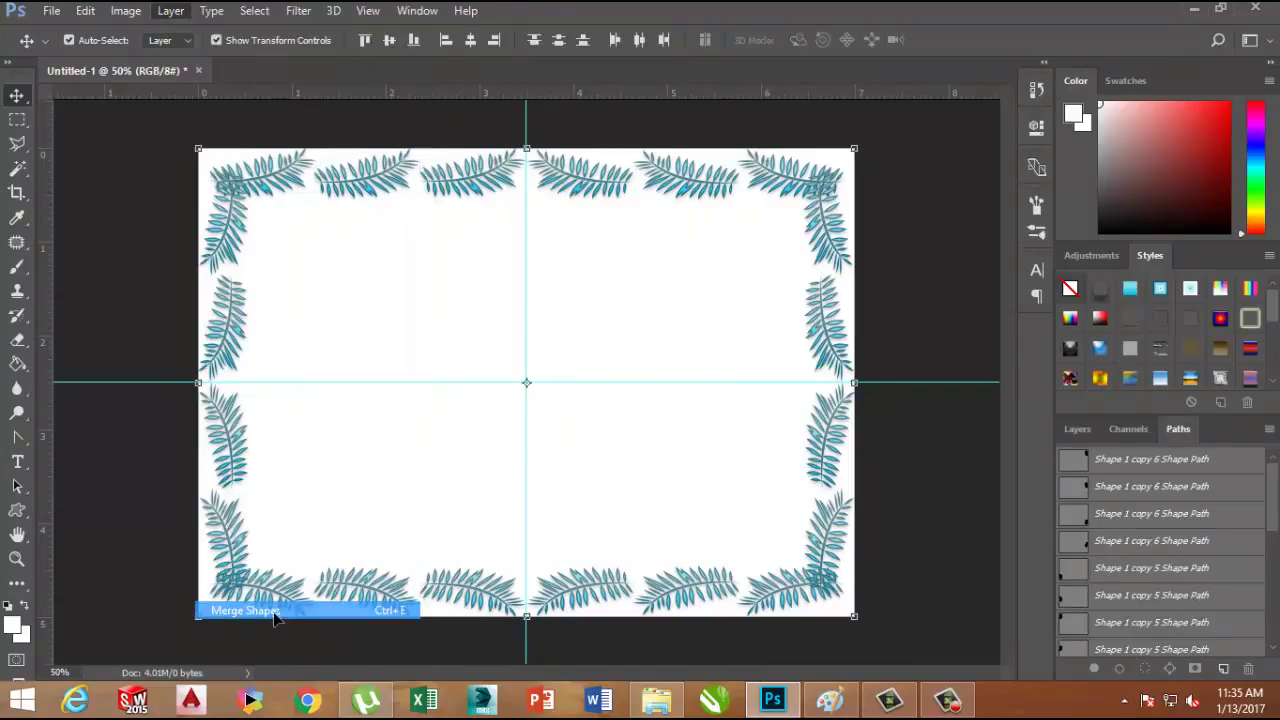
left_click(171, 11)
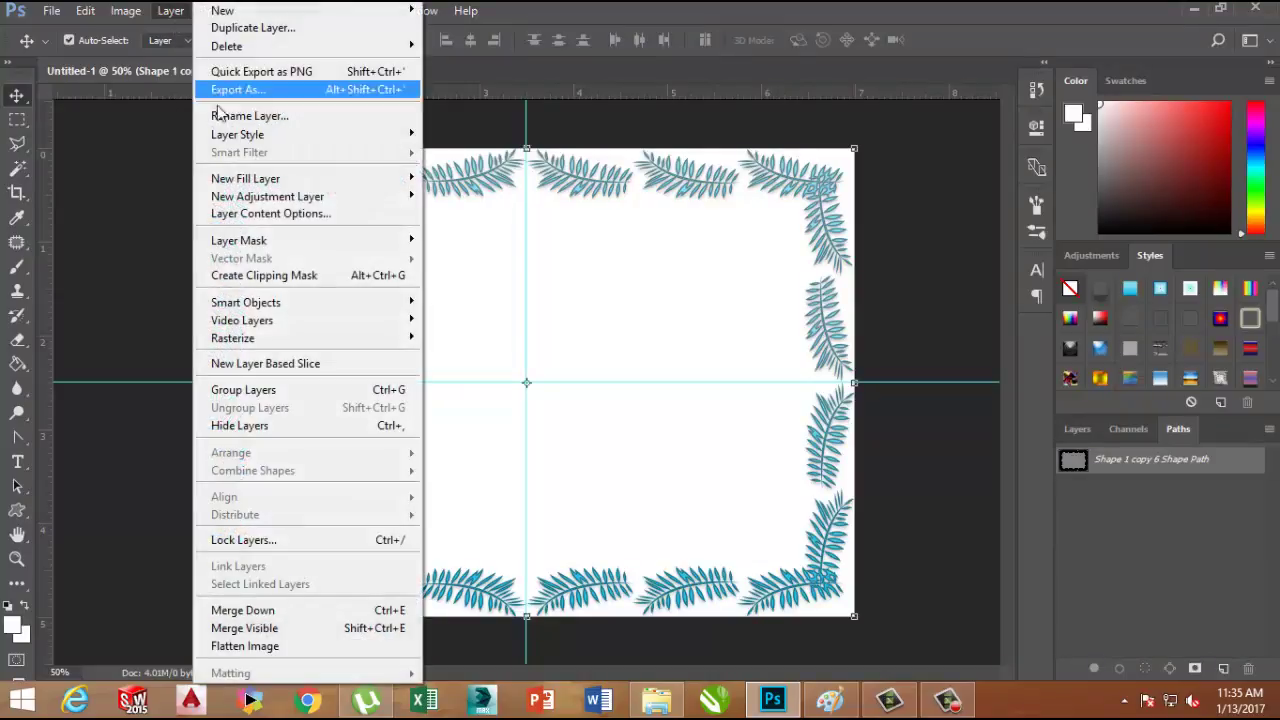
mouse_move(238, 134)
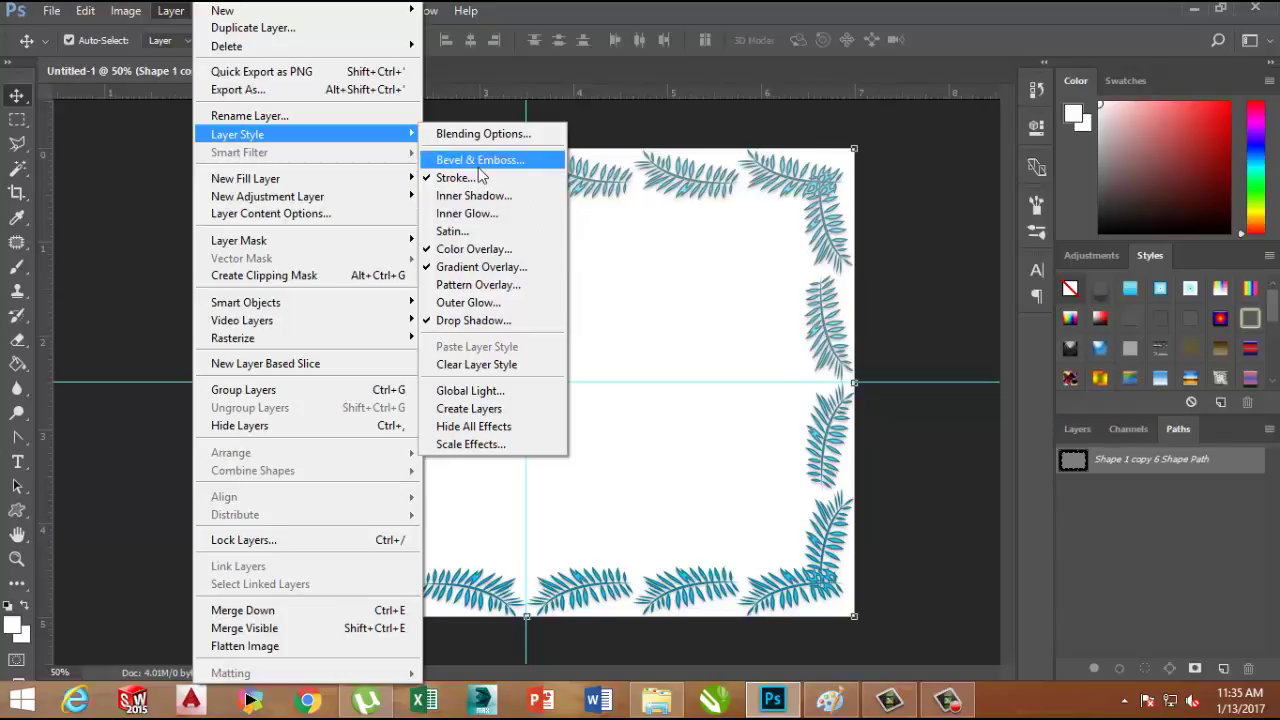
Recolour the fern border's Layer Style Color Overlay from cyan to green.
left_click(478, 196)
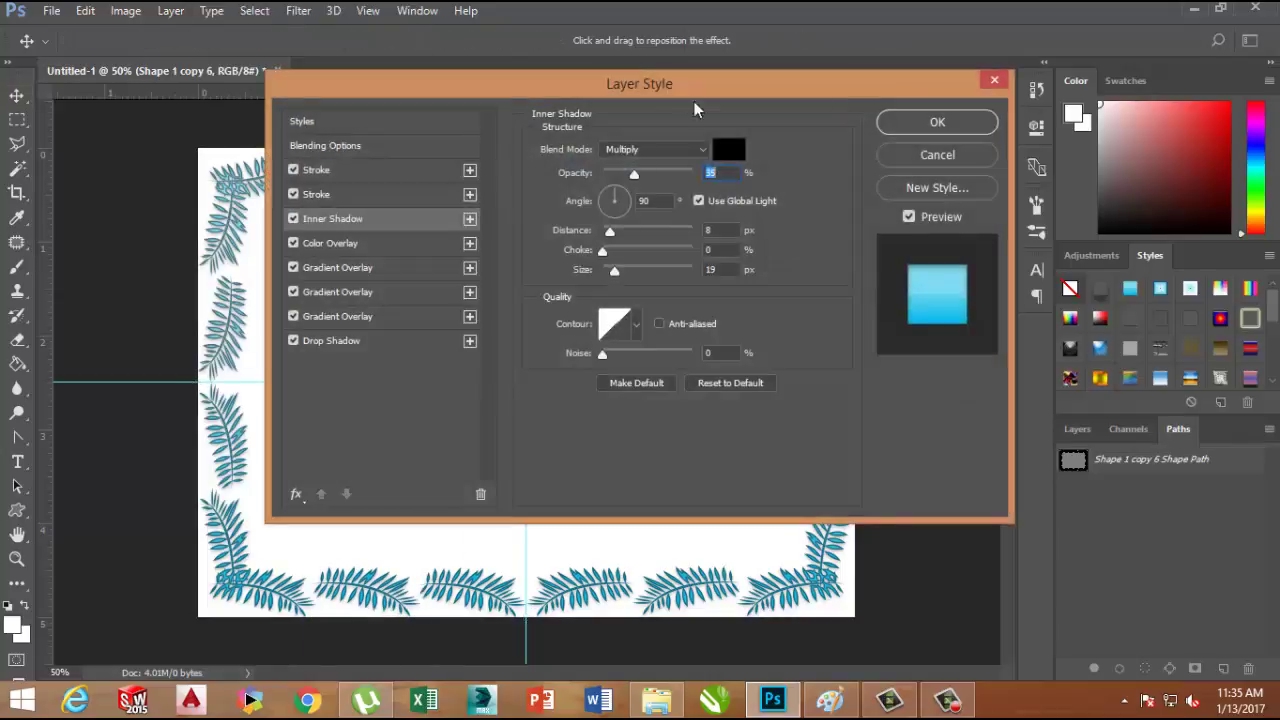
left_click_drag(670, 86, 828, 82)
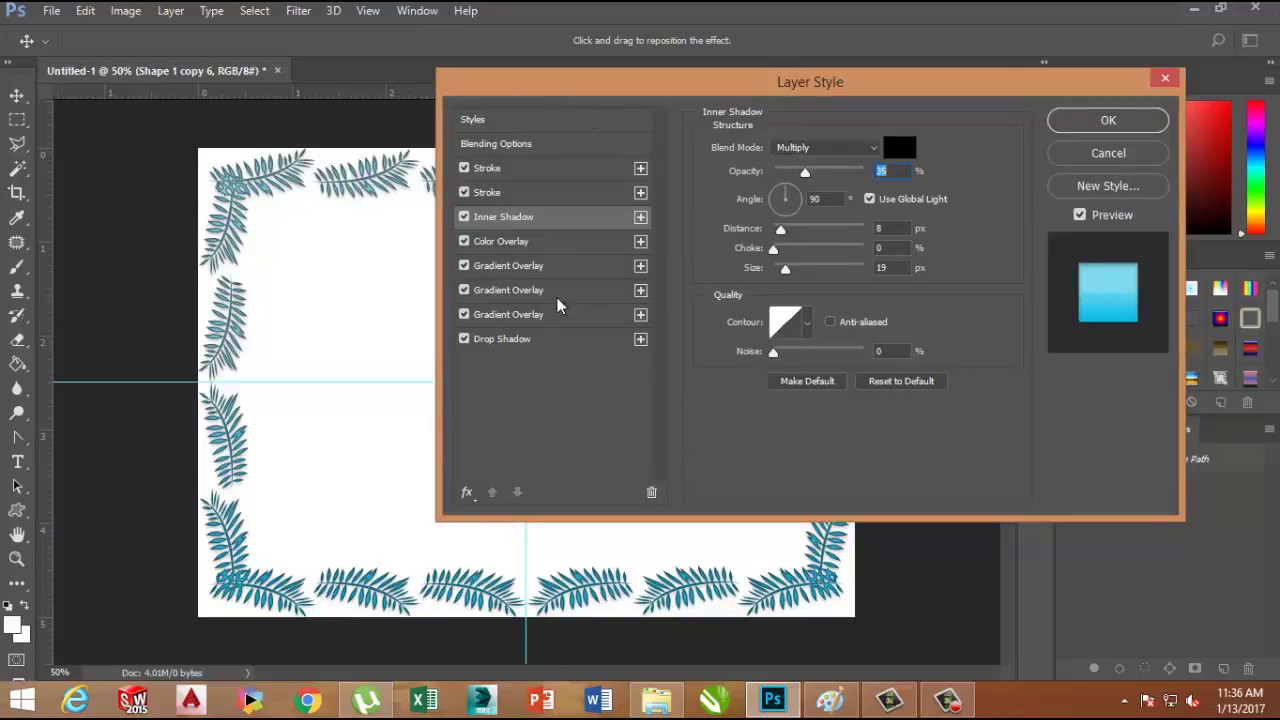
left_click(488, 243)
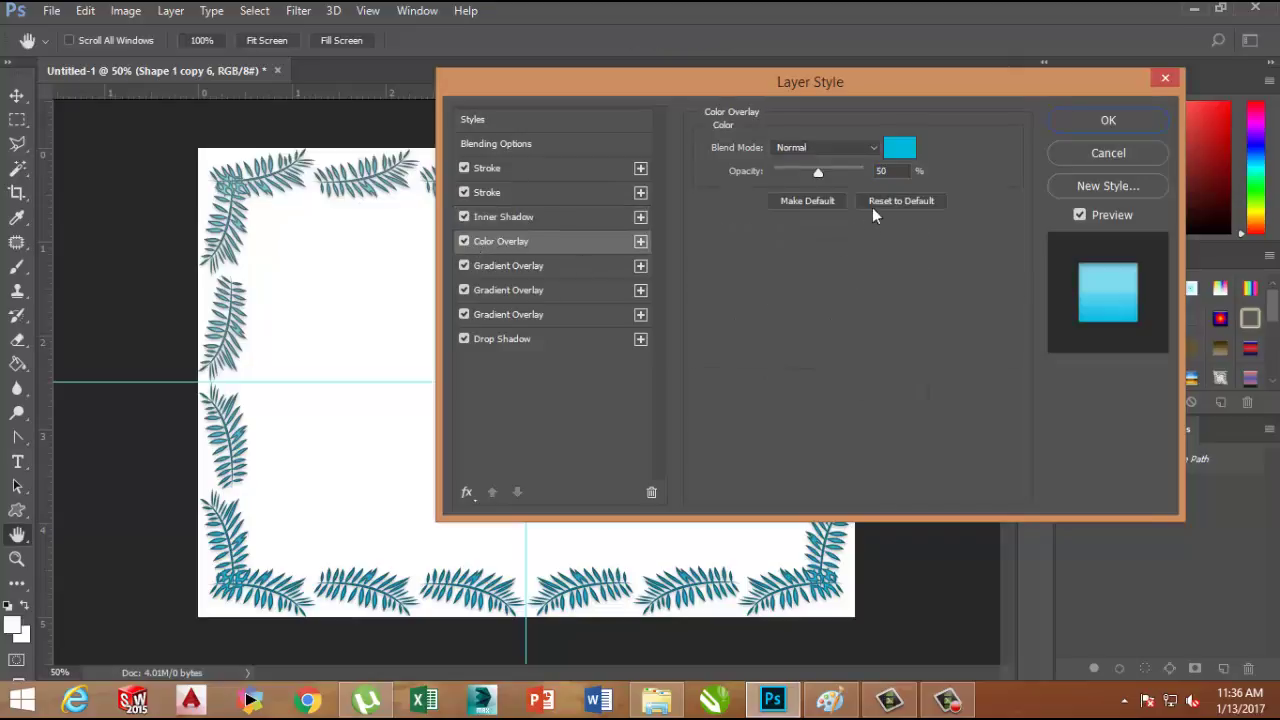
left_click(899, 150)
left_click_drag(664, 305, 662, 328)
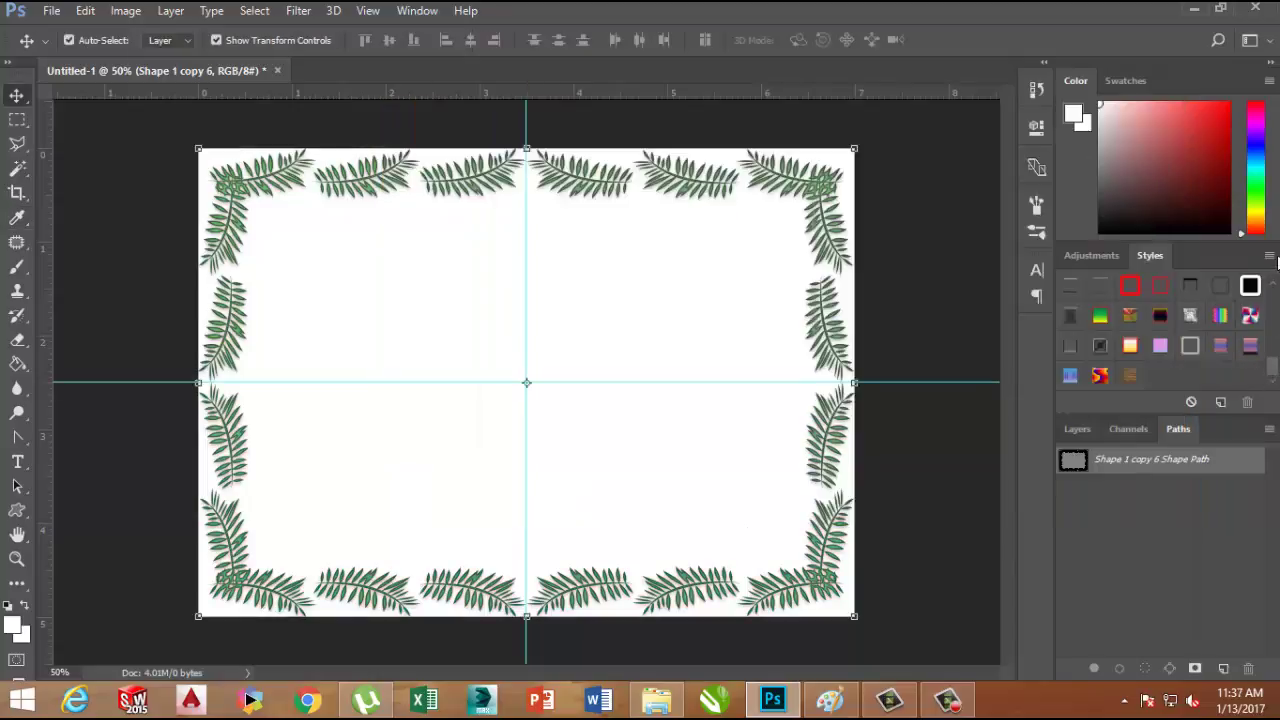
Append the Textures style set to the existing styles in the Styles panel.
left_click(1270, 256)
left_click(1182, 610)
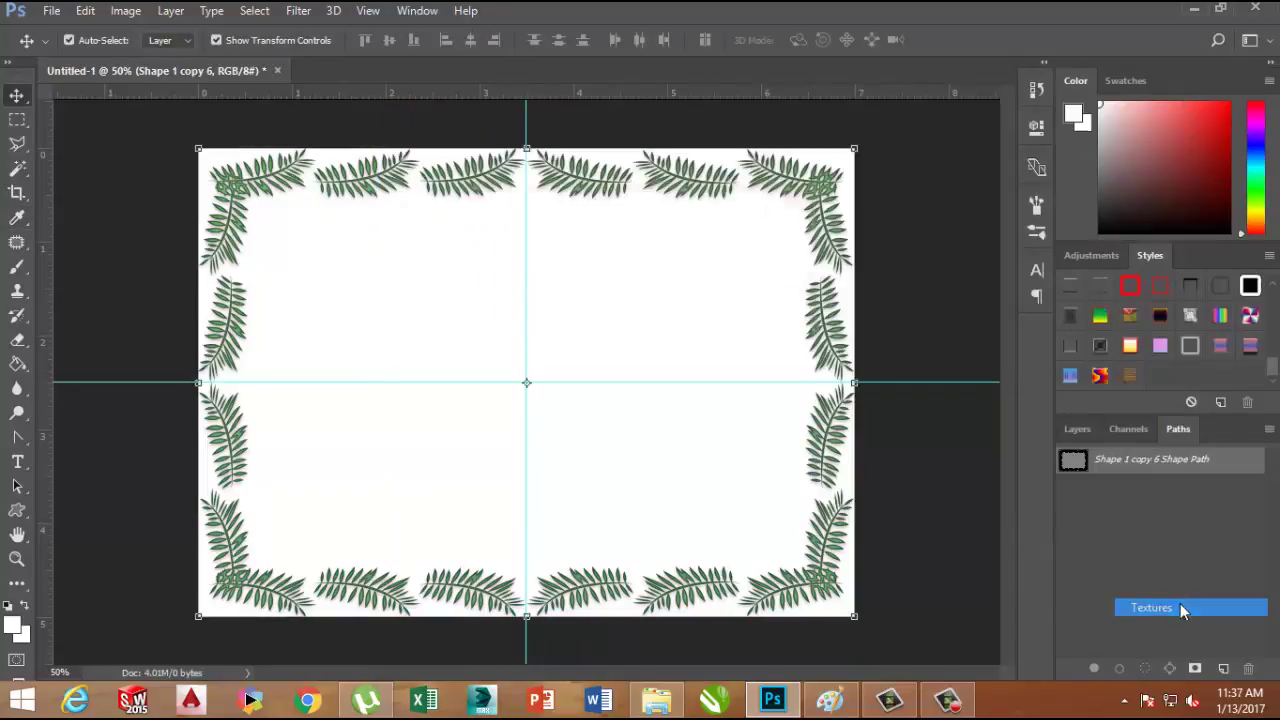
left_click(736, 277)
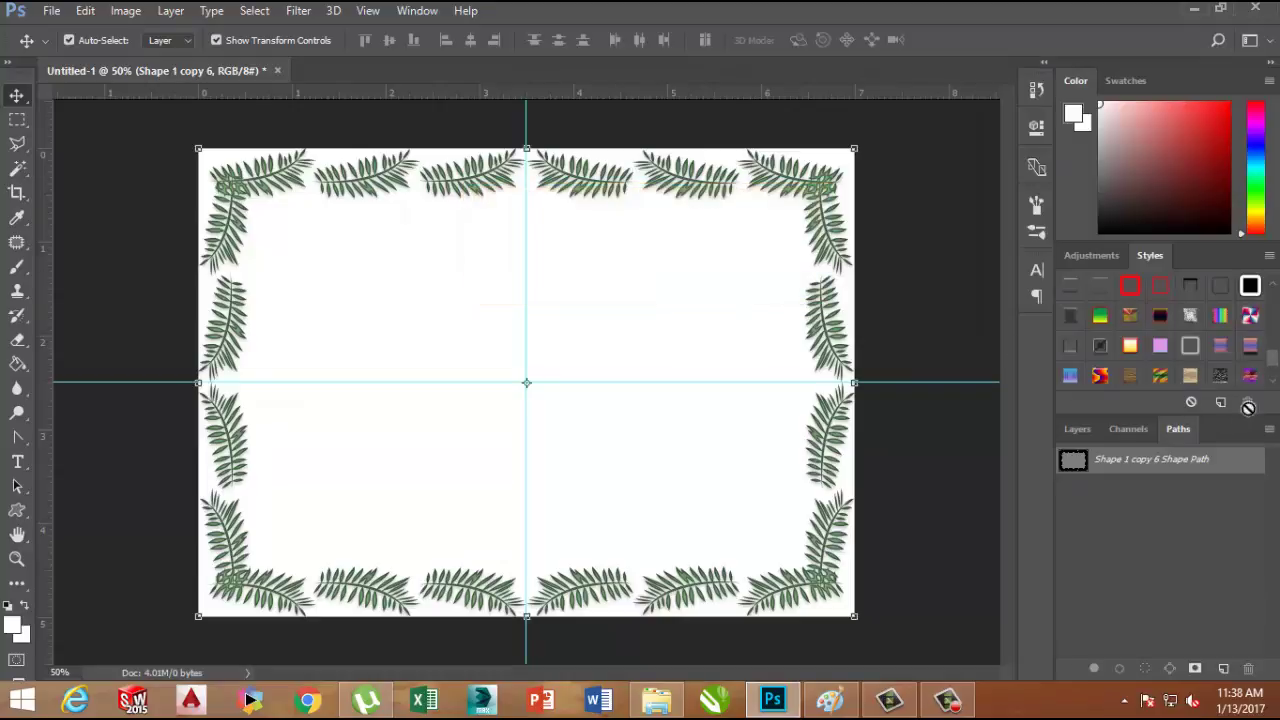
scroll(1268, 388, "down", 5)
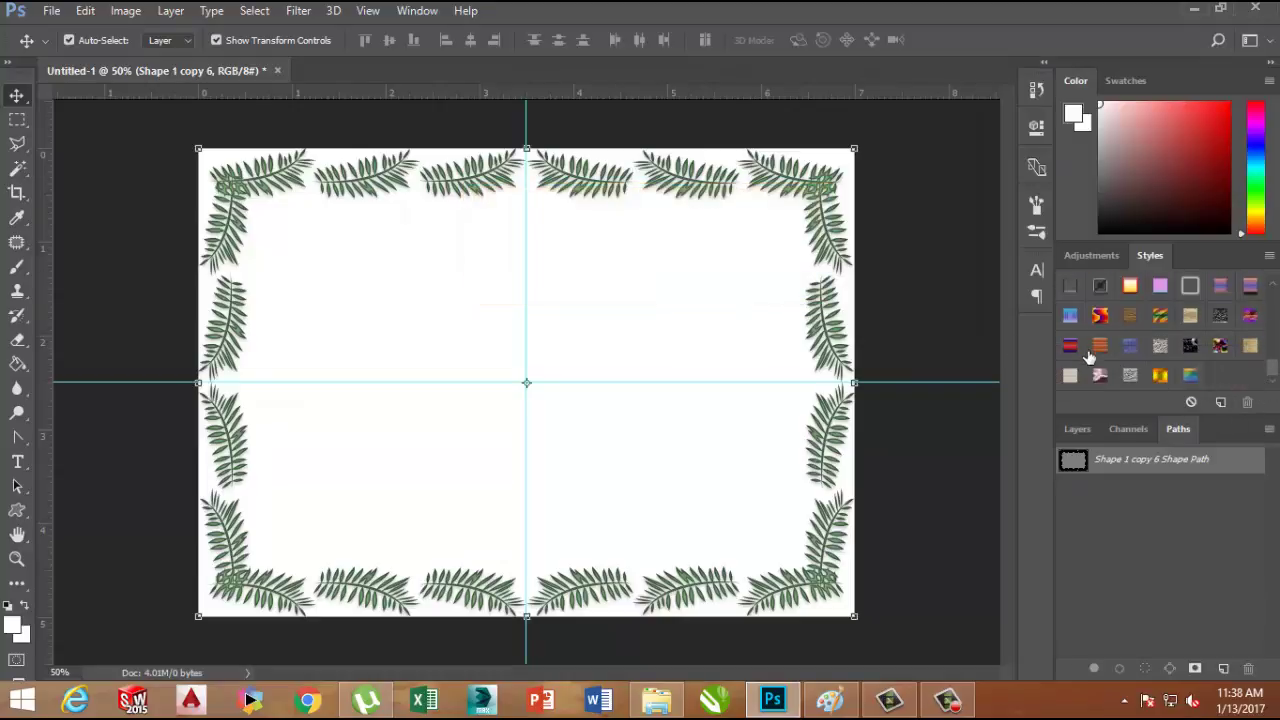
Try texture presets on the fern border, settling on the thin purple-blue style.
left_click(1071, 344)
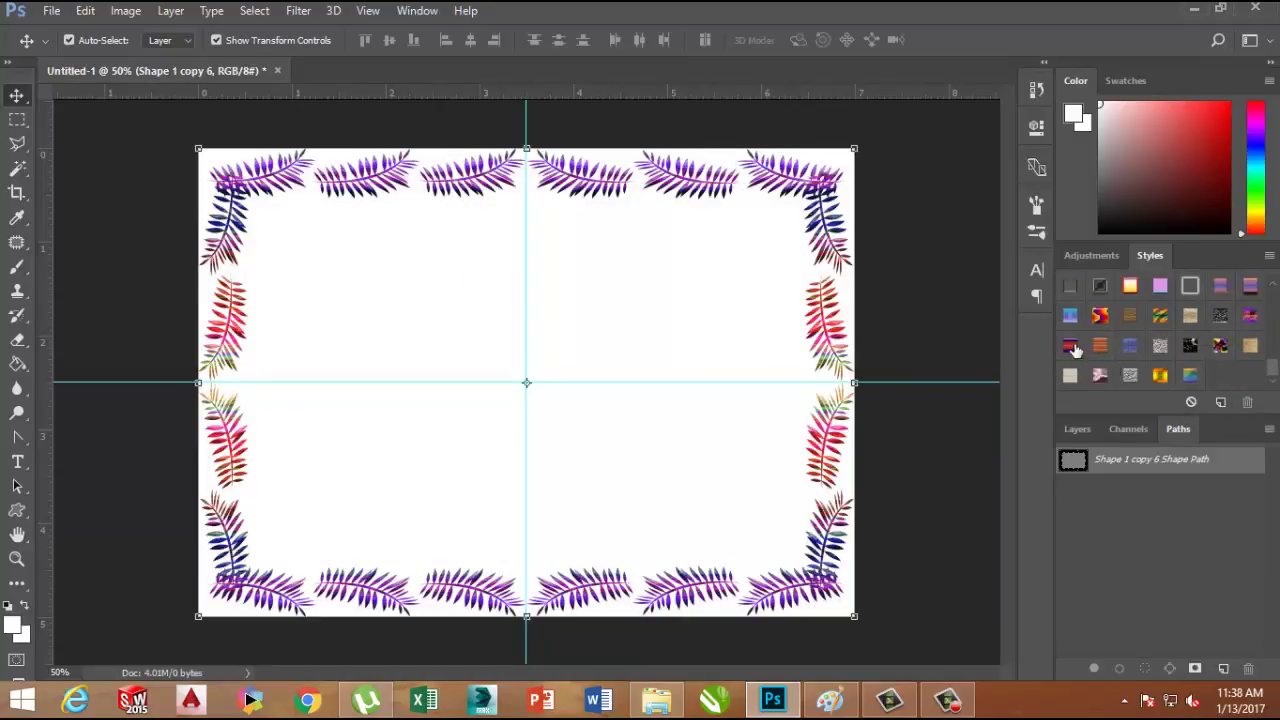
left_click(1101, 315)
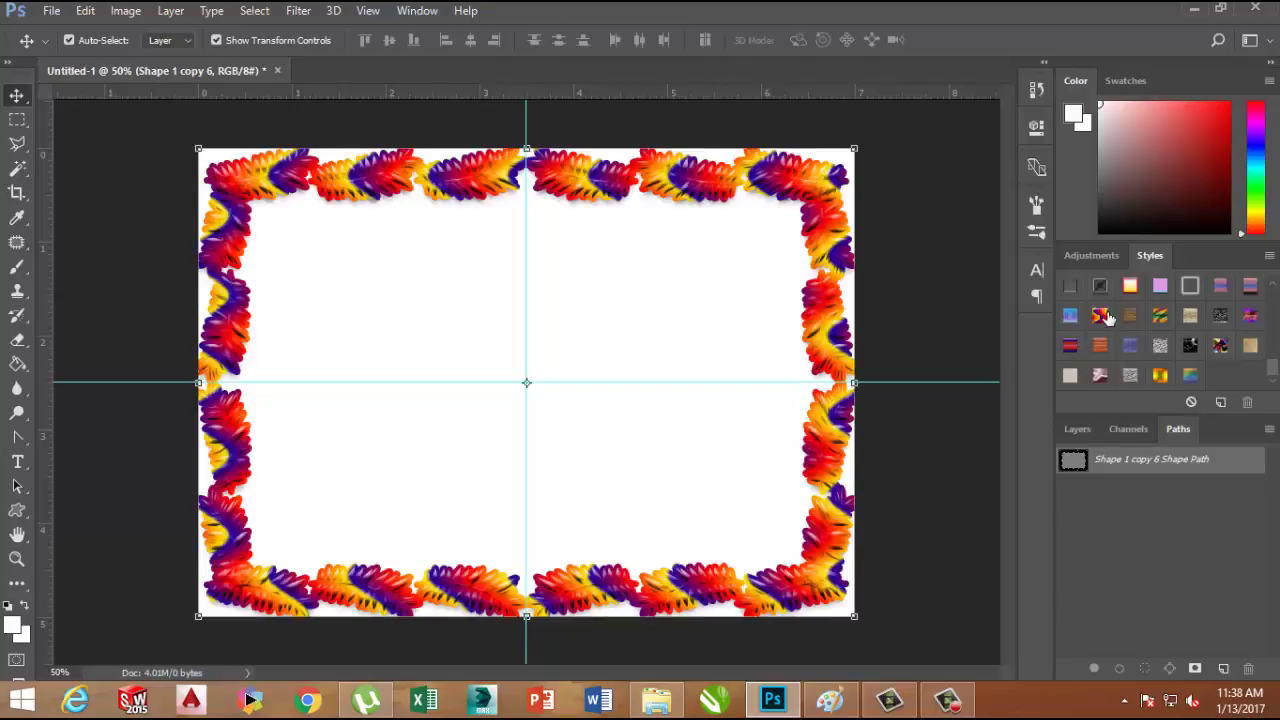
left_click(1160, 316)
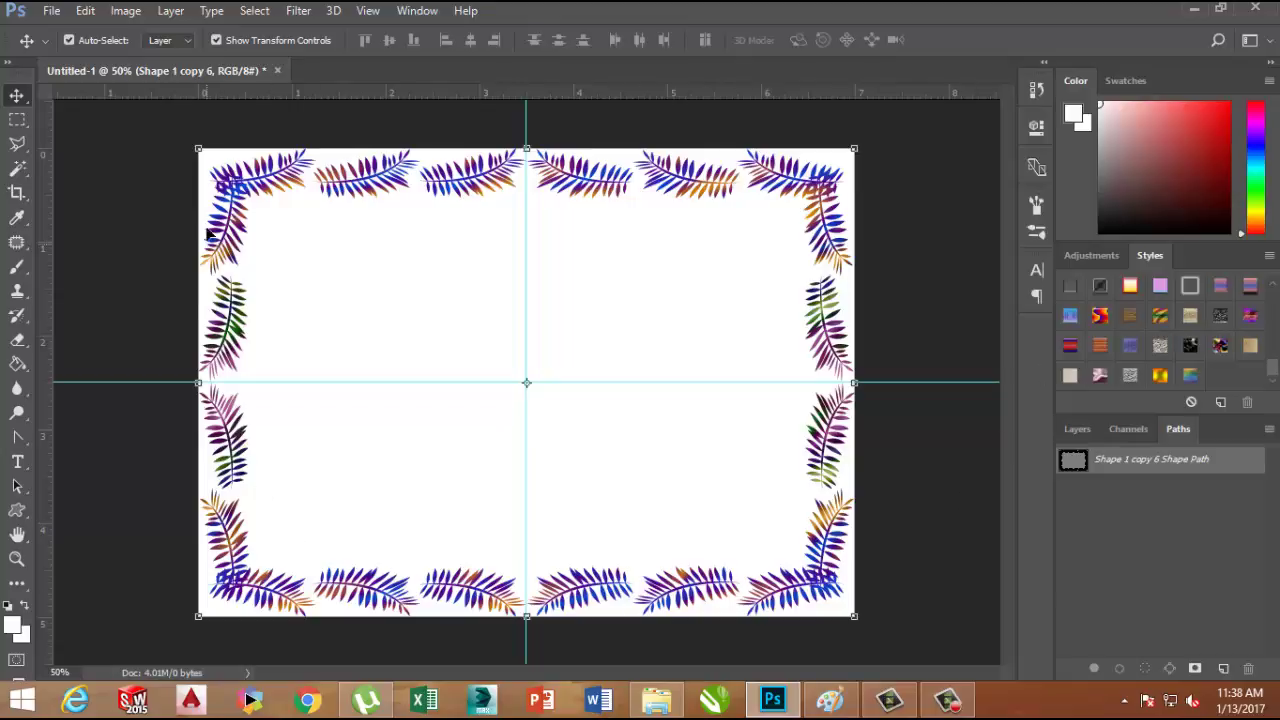
left_click(128, 11)
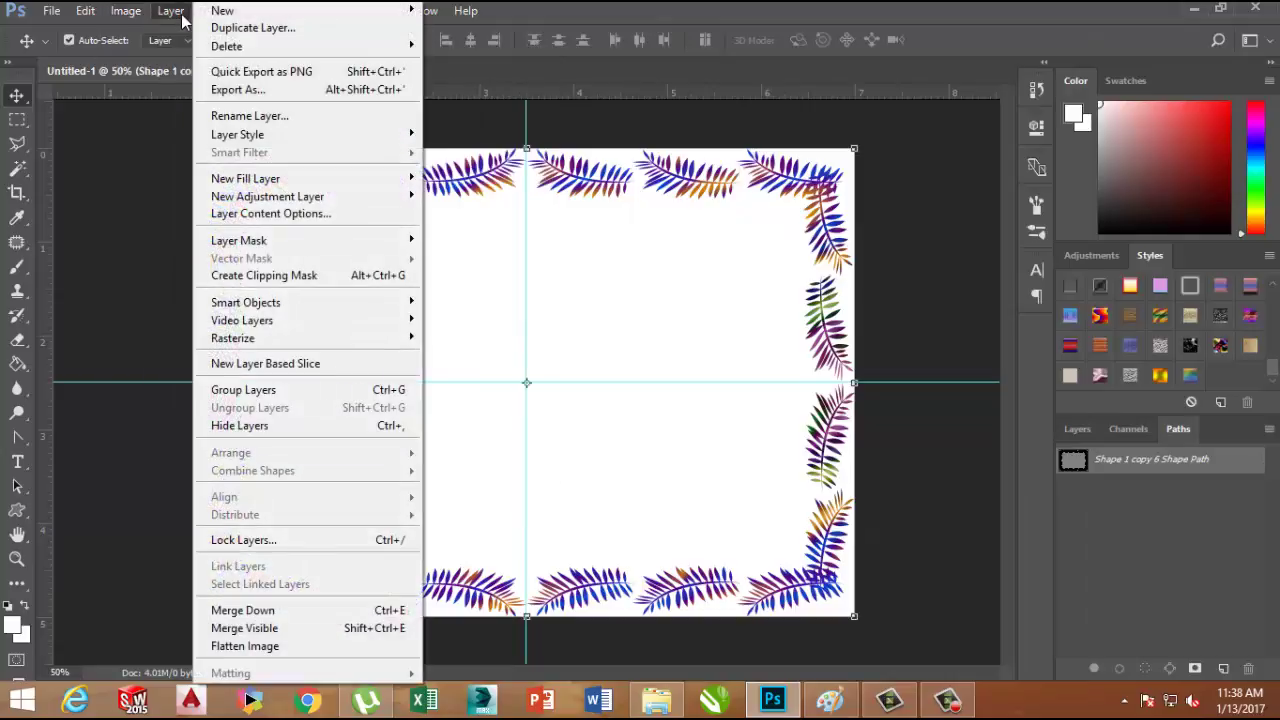
mouse_move(233, 338)
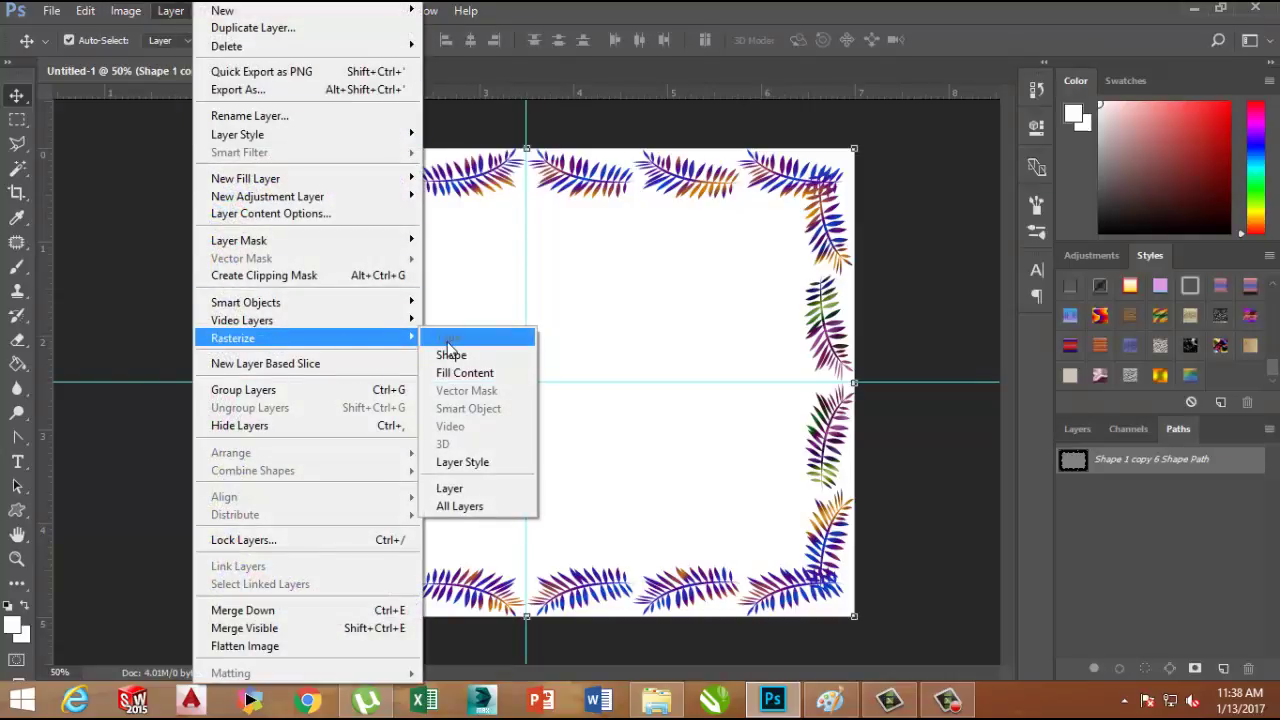
Rasterize the fern border shape layer into pixels.
left_click(450, 356)
left_click(126, 11)
mouse_move(153, 58)
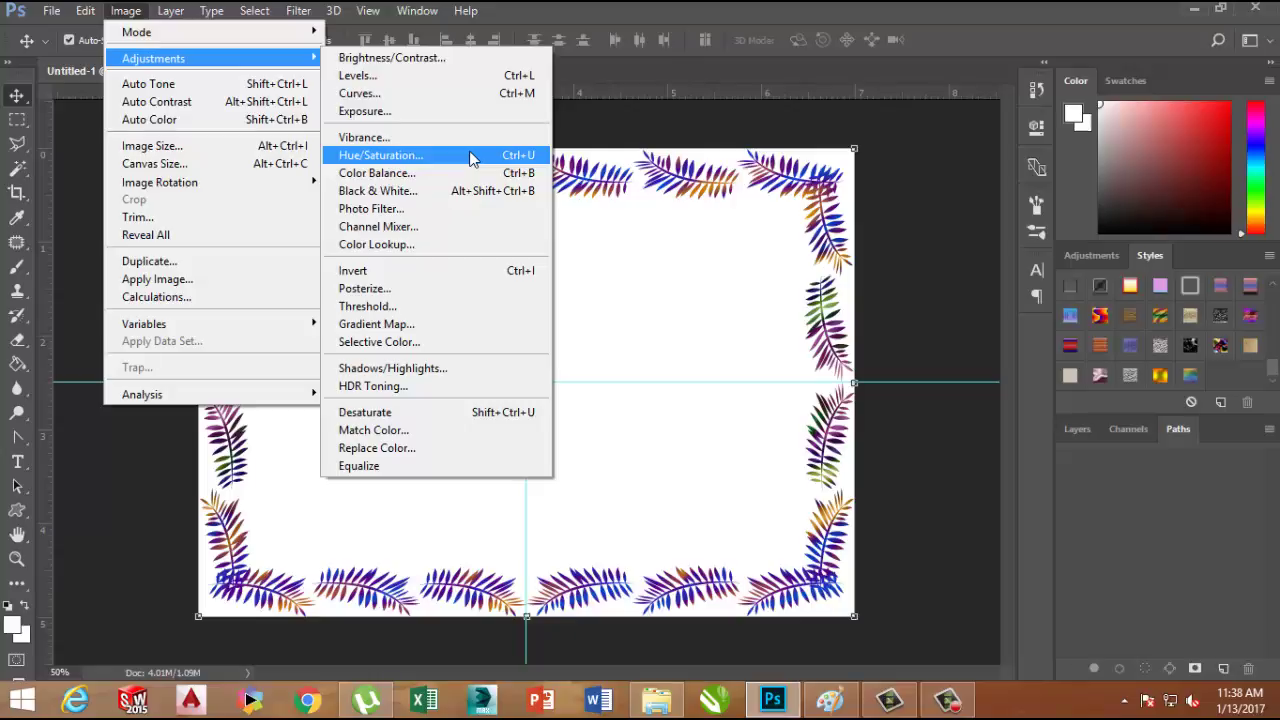
In the Exposure adjustment, set gamma to about 1.02 and offset near zero (-0.0079).
left_click(468, 111)
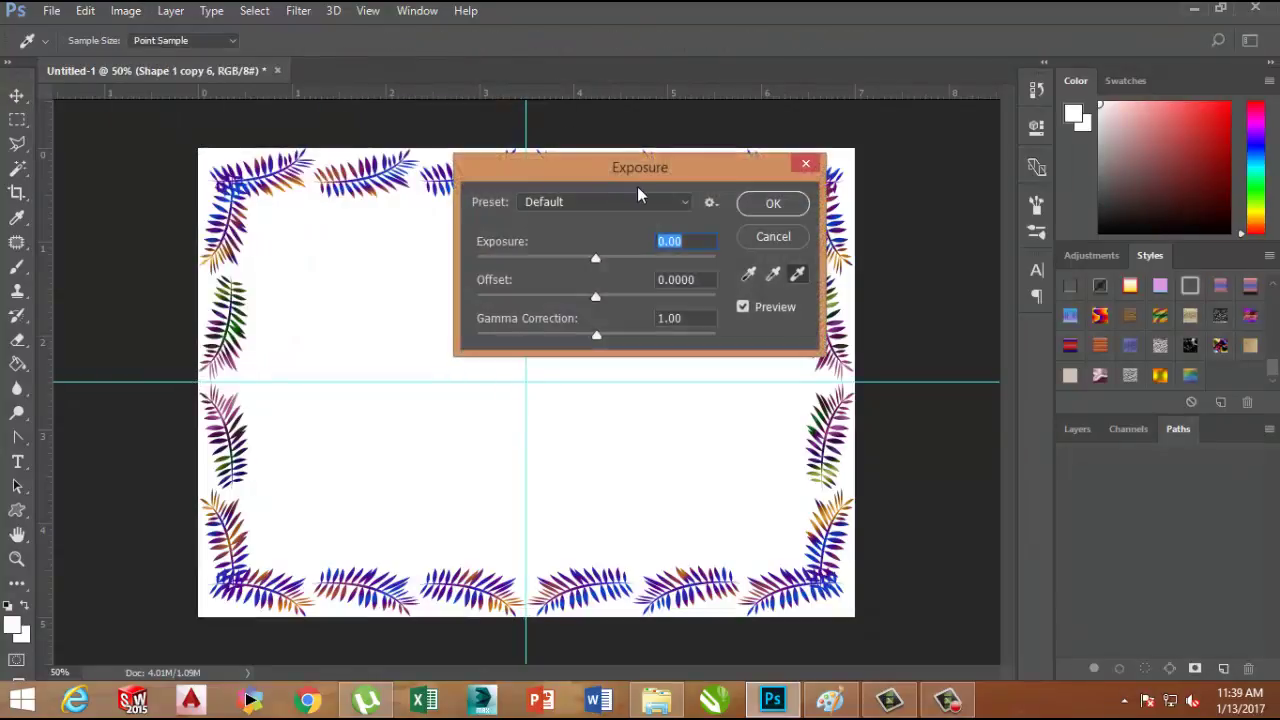
left_click_drag(672, 159, 999, 51)
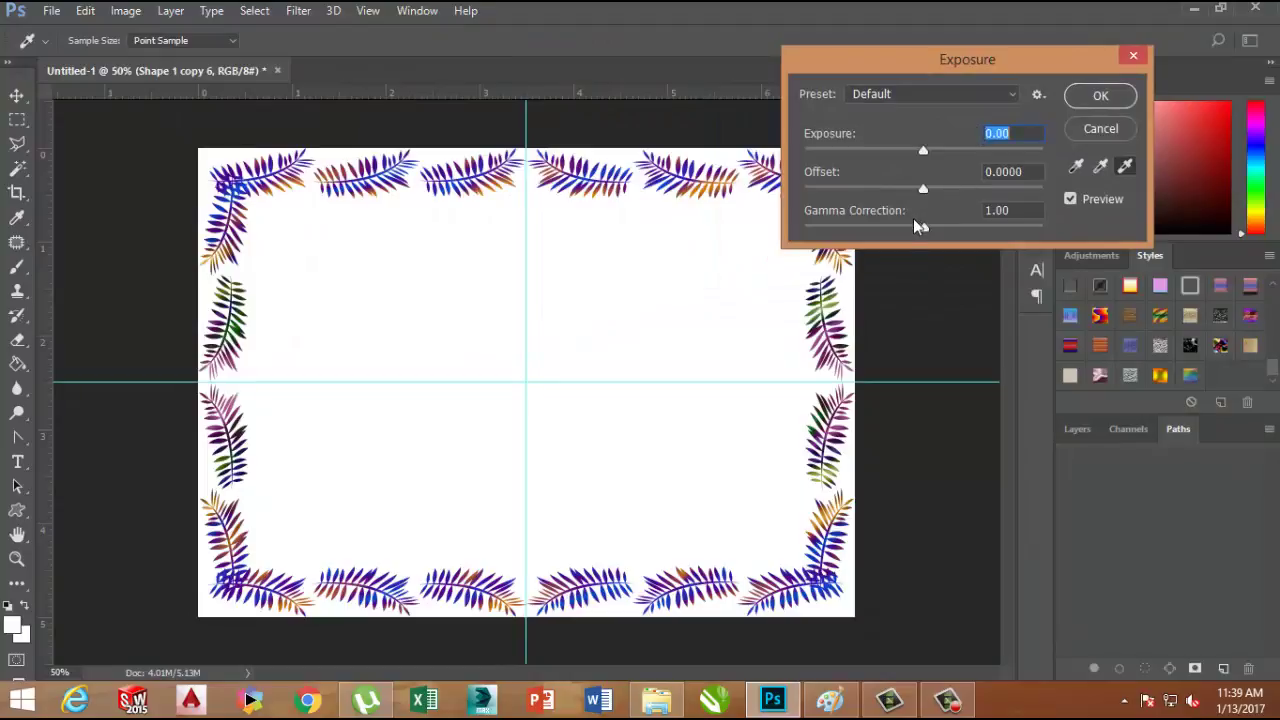
mouse_move(923, 228)
left_mouse_down()
mouse_move(862, 232)
mouse_move(1050, 216)
mouse_move(1014, 244)
left_mouse_up()
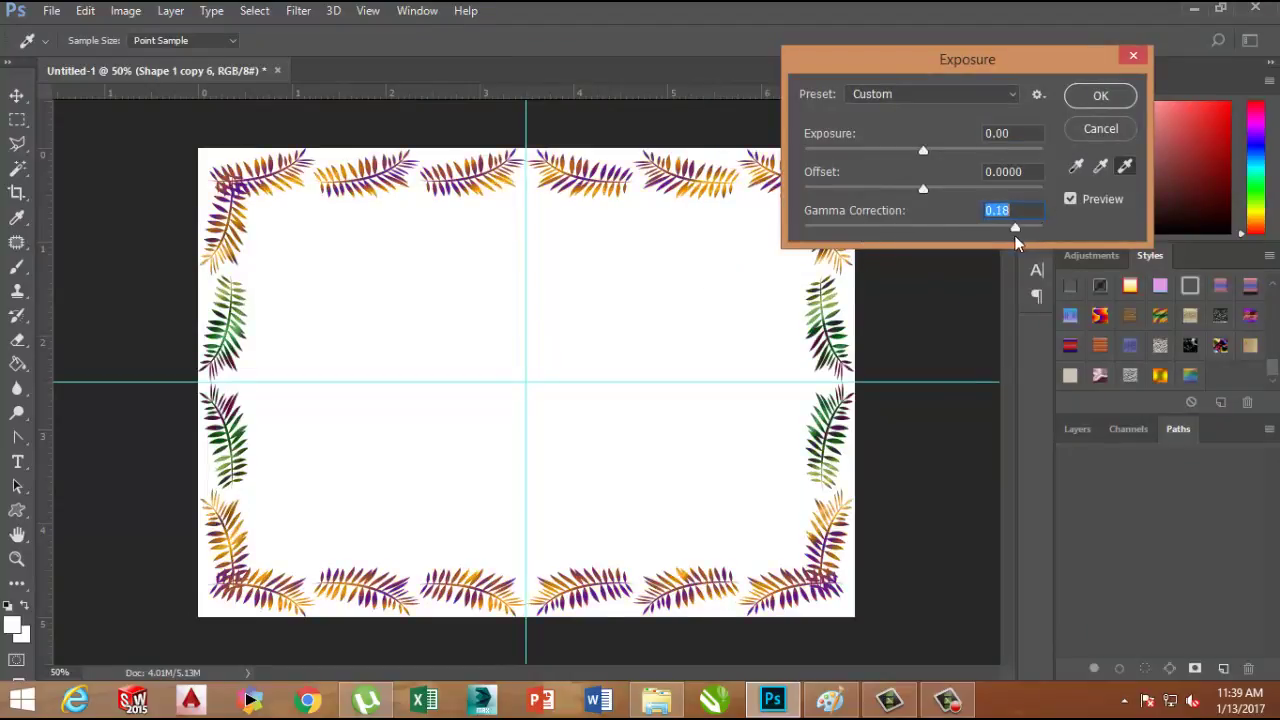
left_click(922, 229)
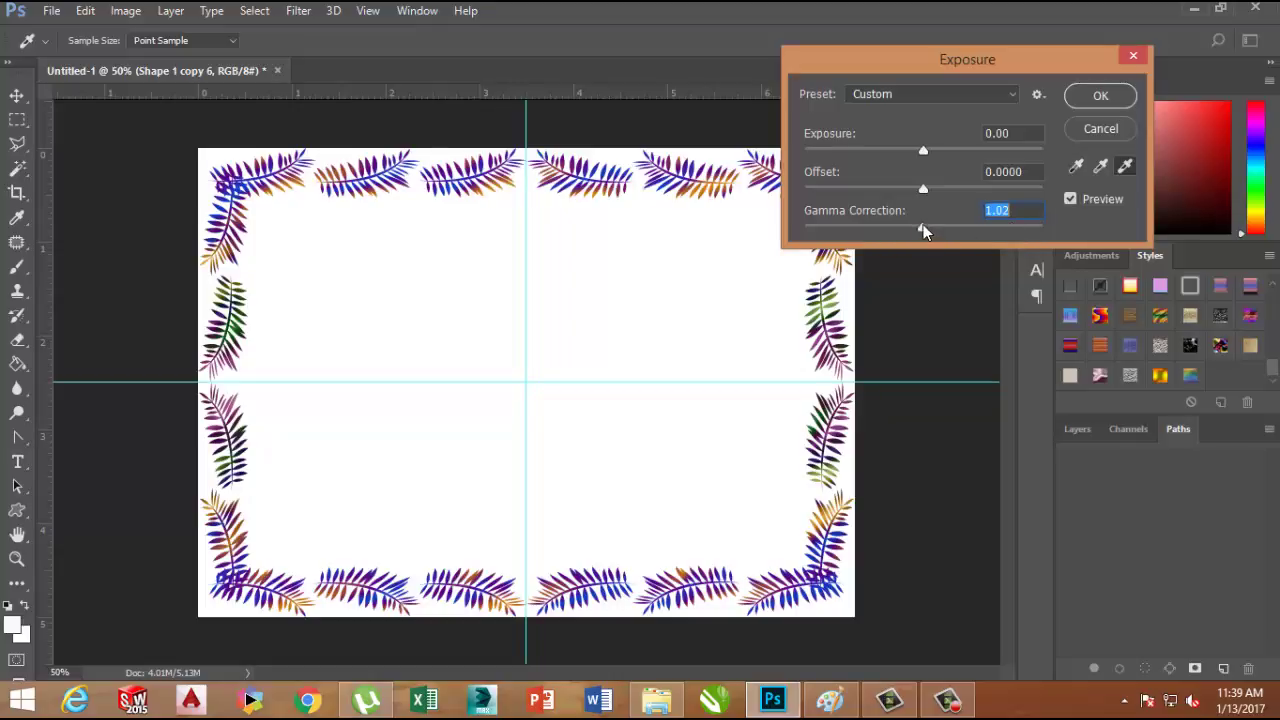
left_click_drag(929, 188, 962, 187)
left_click(829, 188)
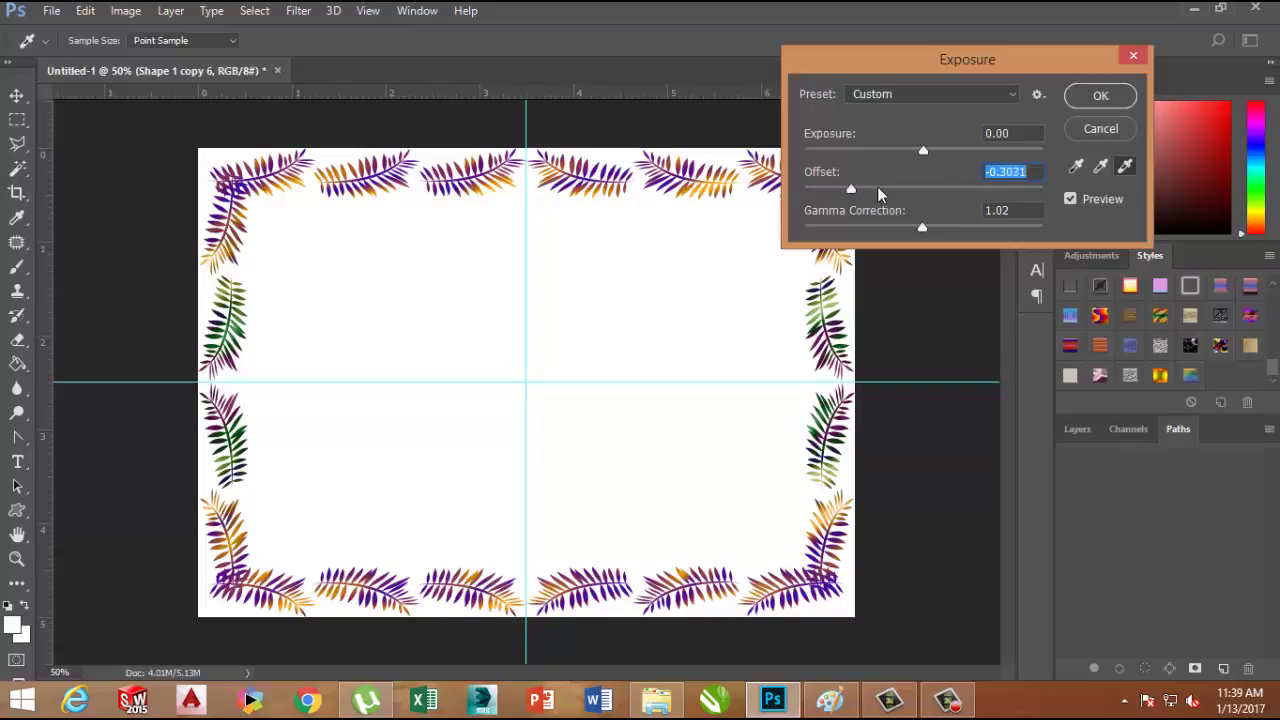
left_click_drag(826, 189, 996, 197)
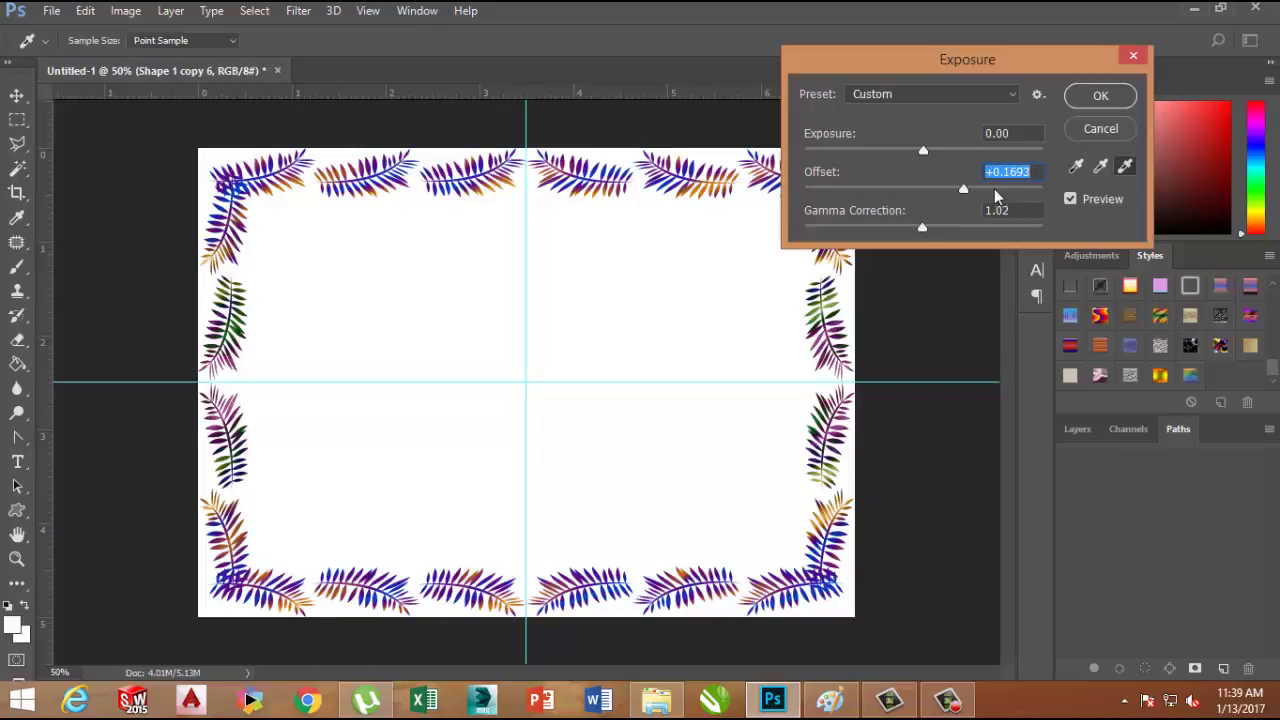
left_click(922, 191)
Set exposure to about -0.52 and apply the adjustment to the fern border.
left_click_drag(900, 151, 822, 151)
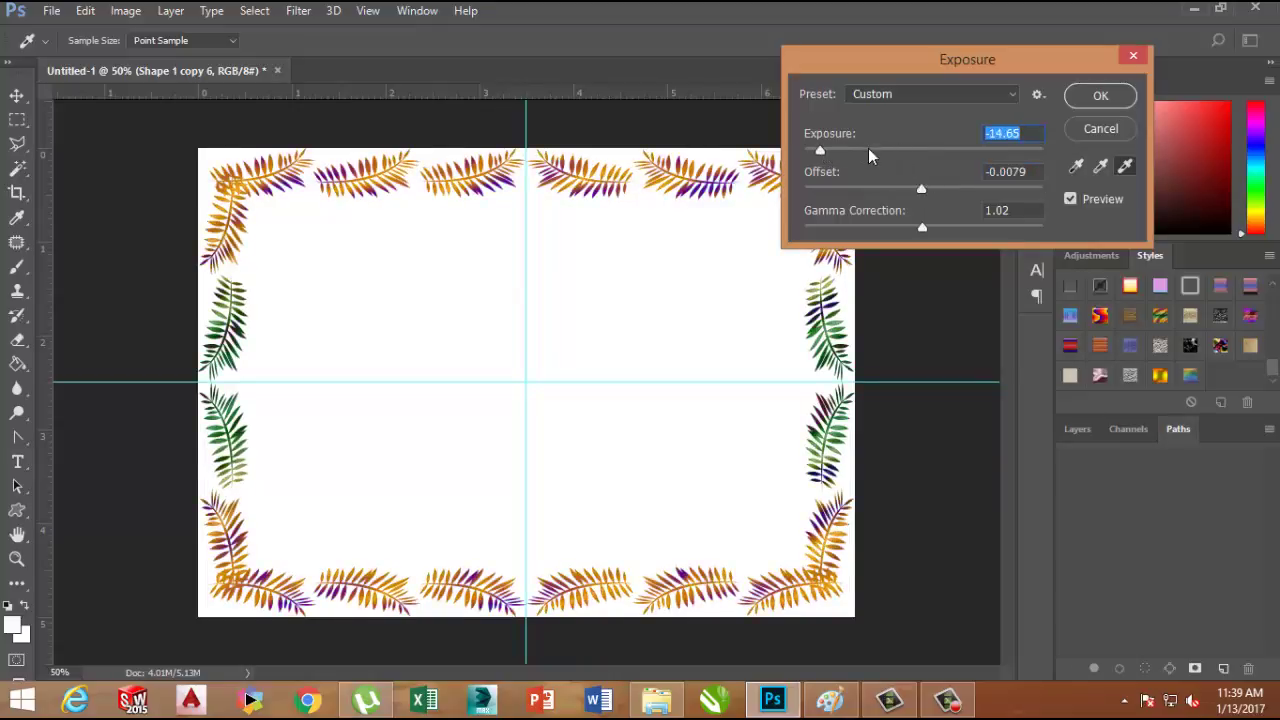
left_click(912, 150)
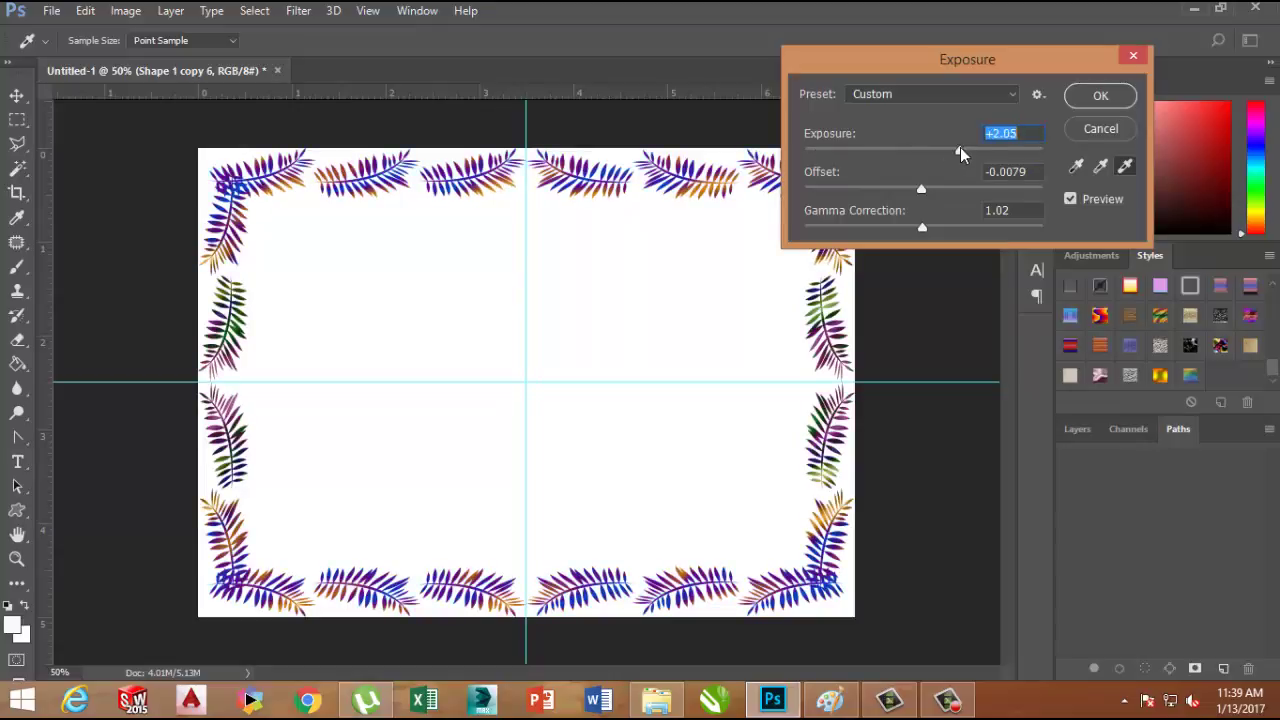
left_click_drag(996, 152, 1025, 152)
left_click(918, 150)
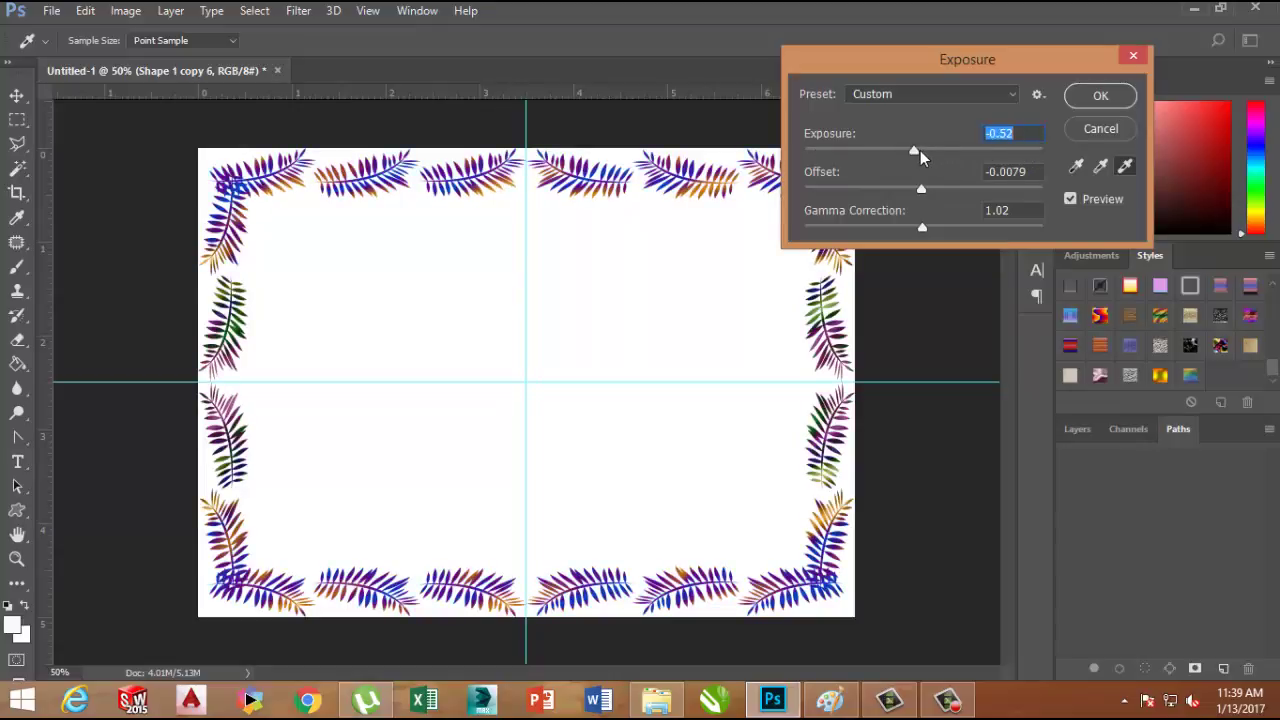
left_click(1100, 95)
Add a black Outer Glow with Normal blend mode to the fern border layer.
left_click(128, 11)
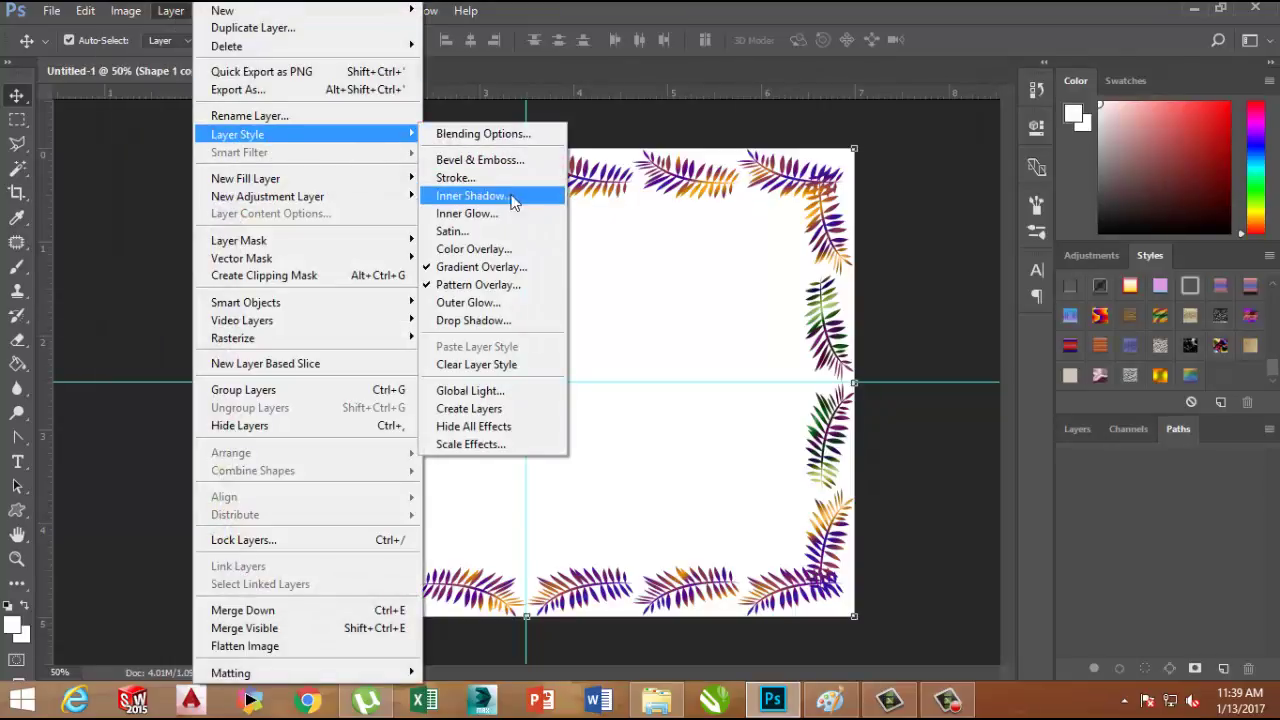
mouse_move(237, 134)
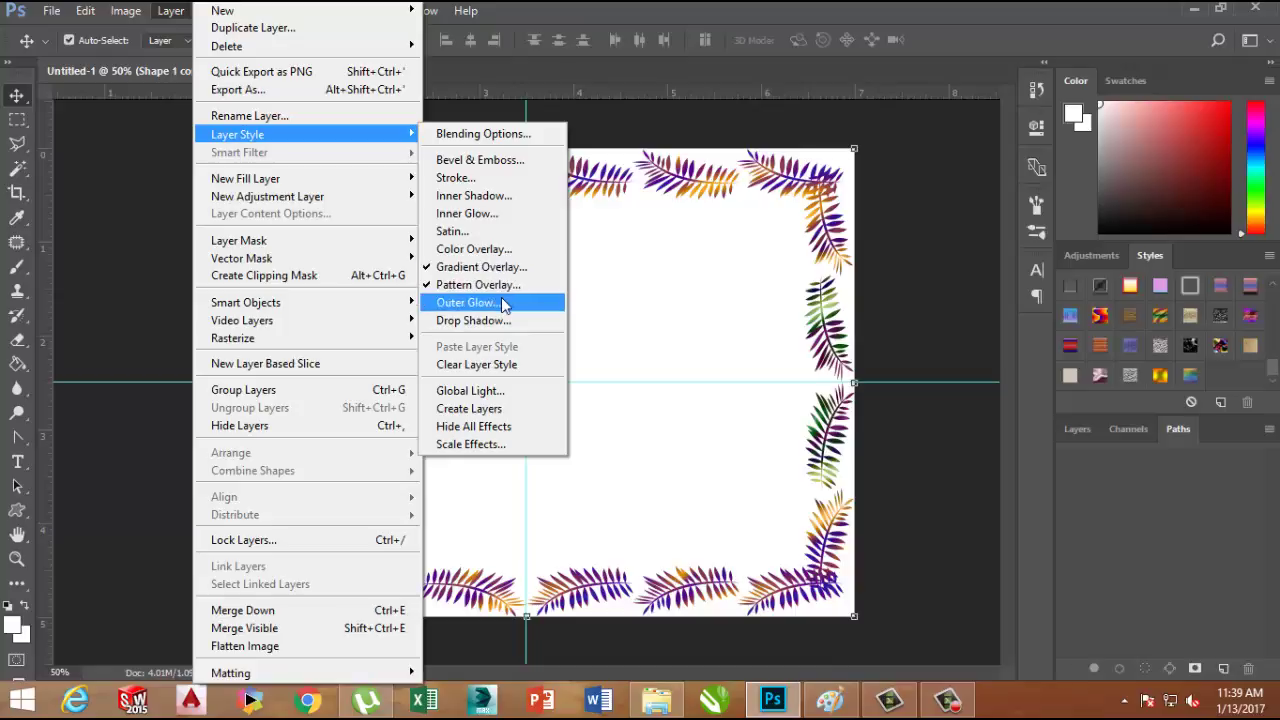
left_click(503, 304)
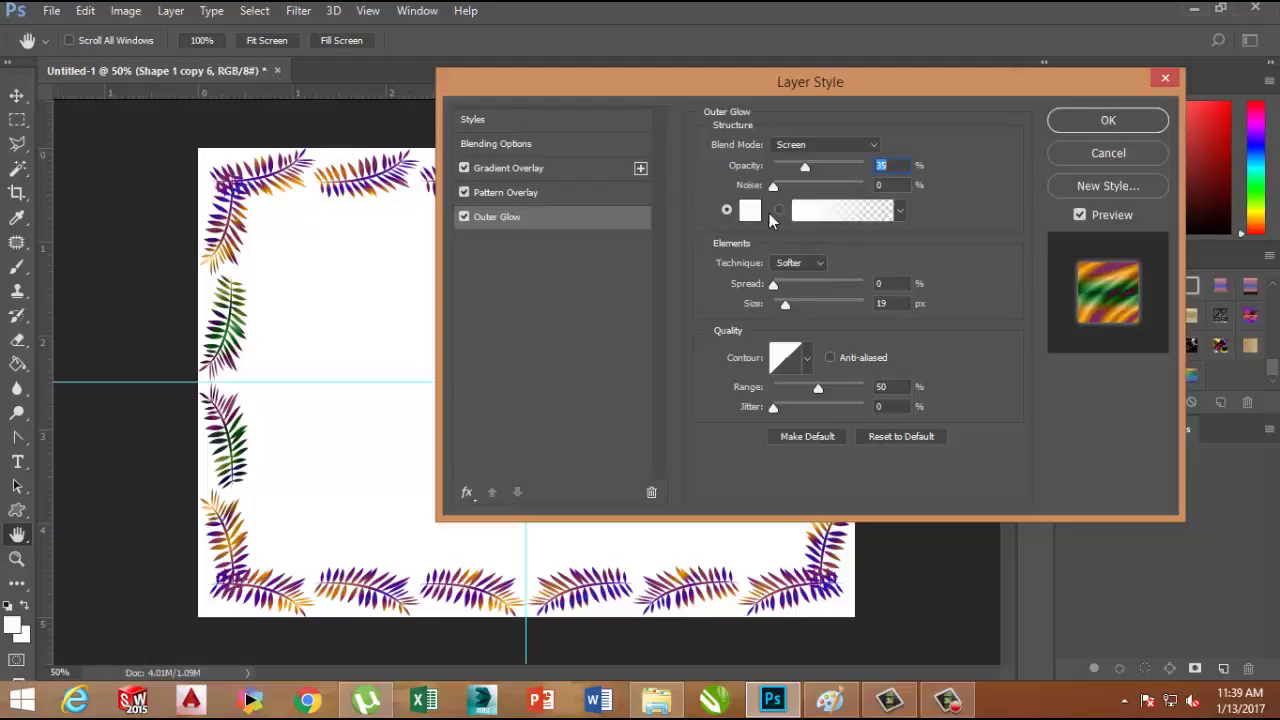
left_click(796, 146)
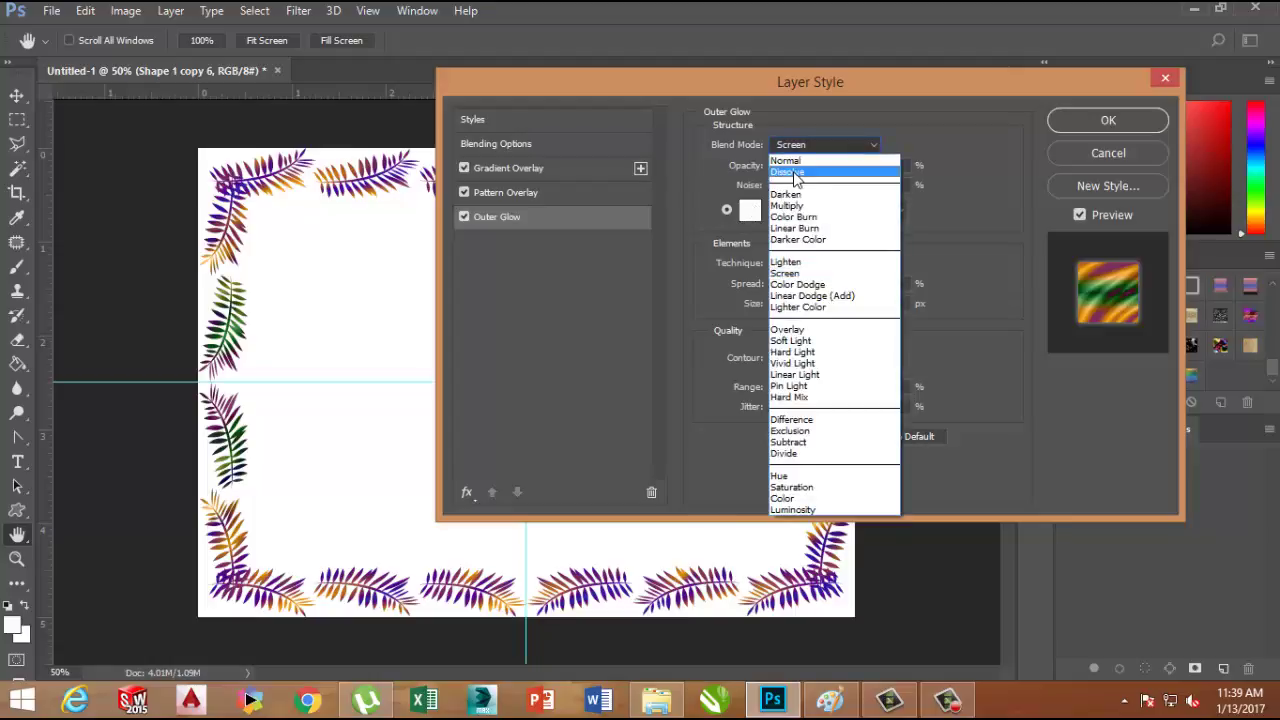
left_click(745, 213)
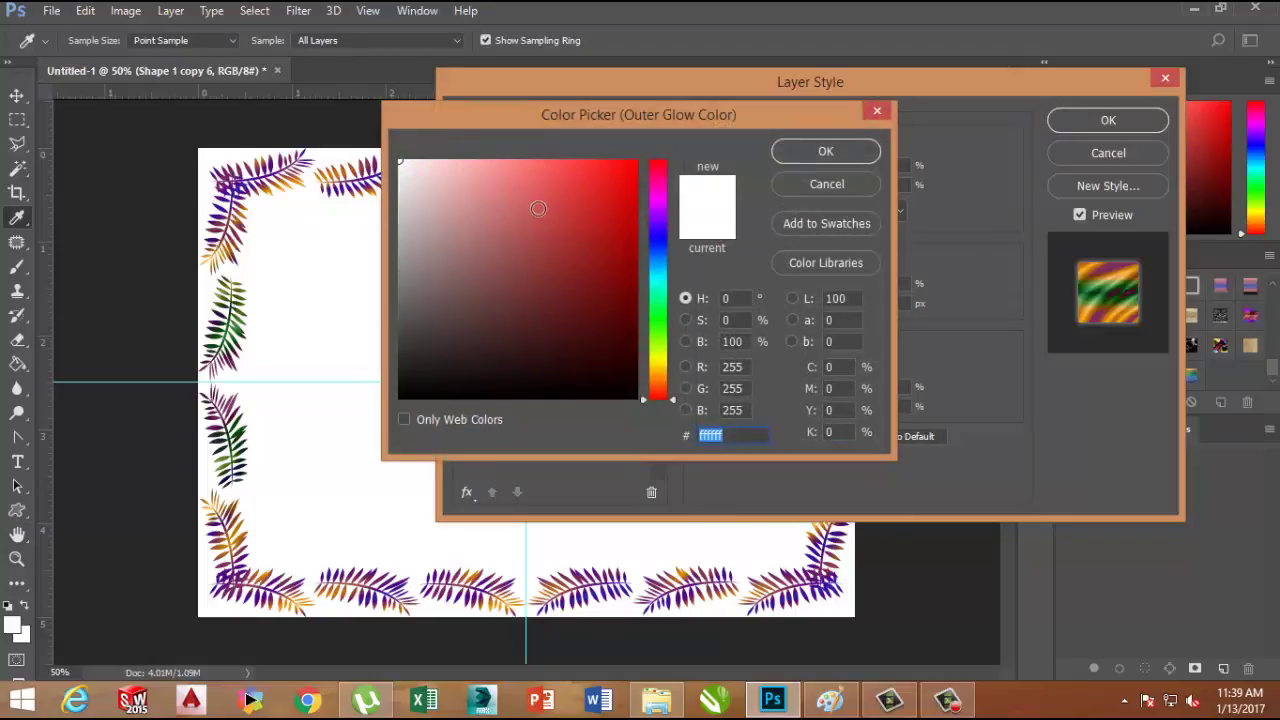
left_click_drag(539, 209, 636, 398)
left_click(815, 151)
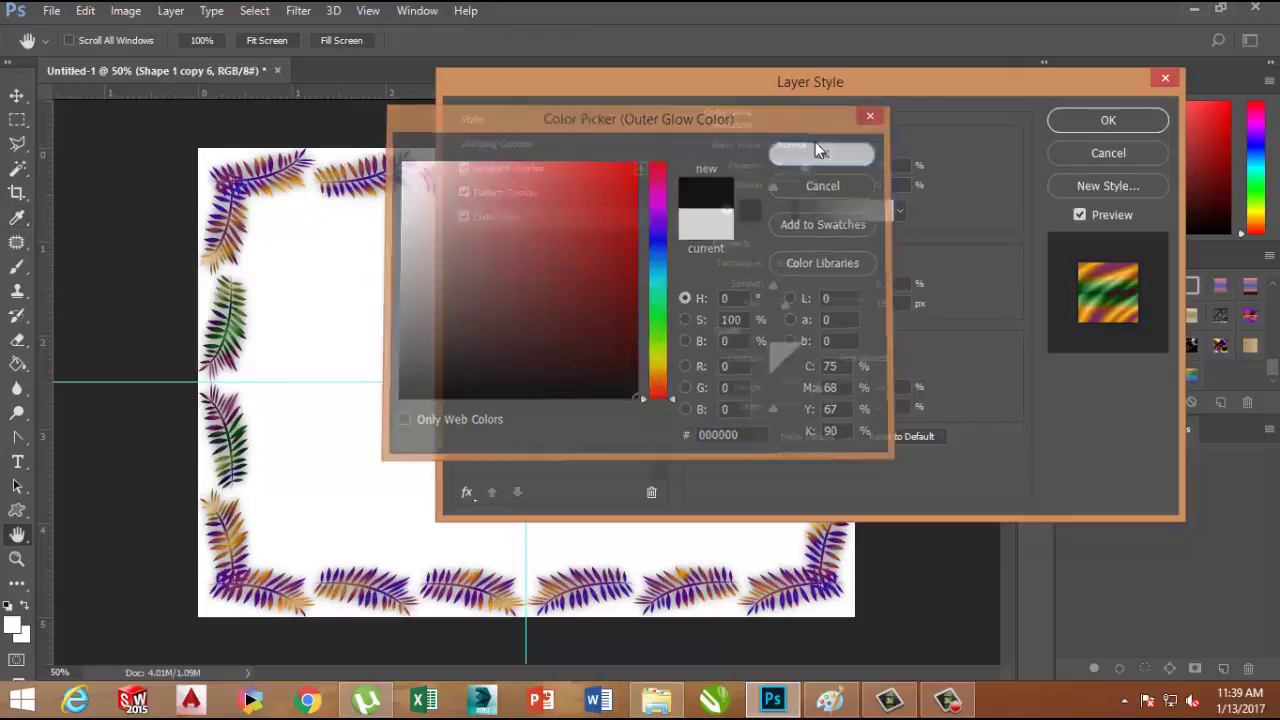
left_click(1063, 122)
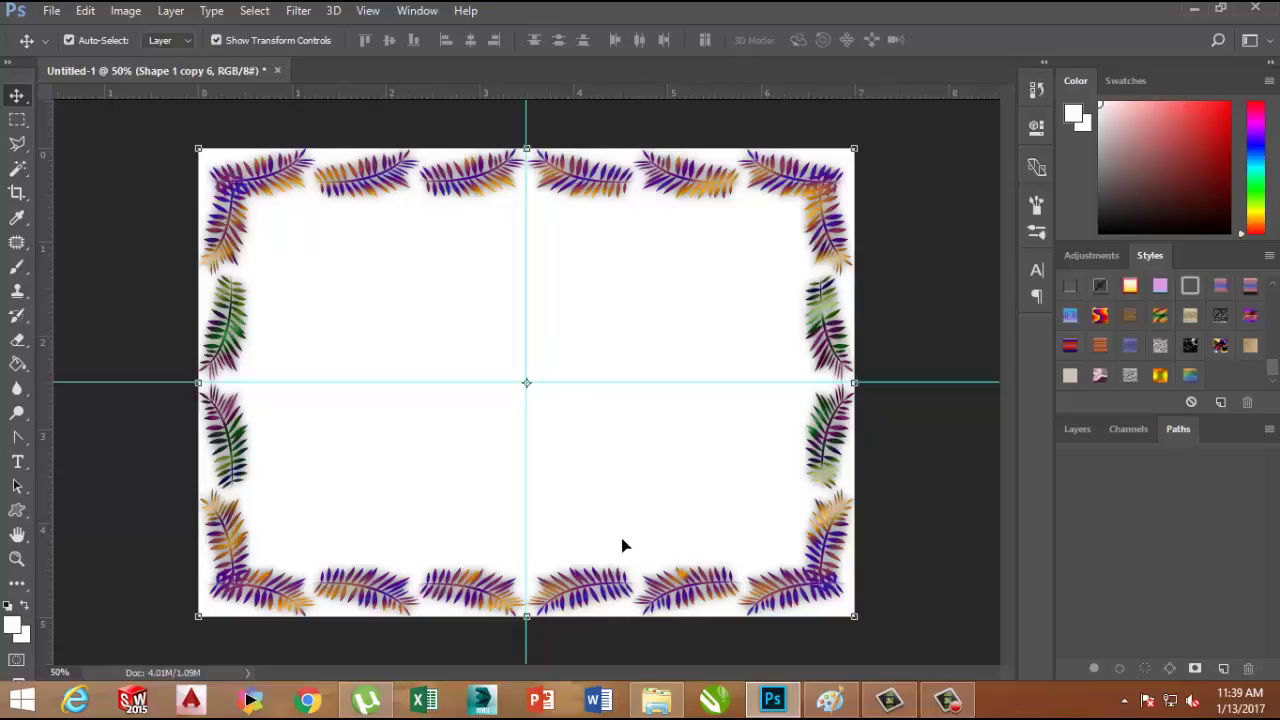
Select the Horizontal Type tool and set the text colour to red (ff0000).
left_click(960, 700)
left_click(18, 461)
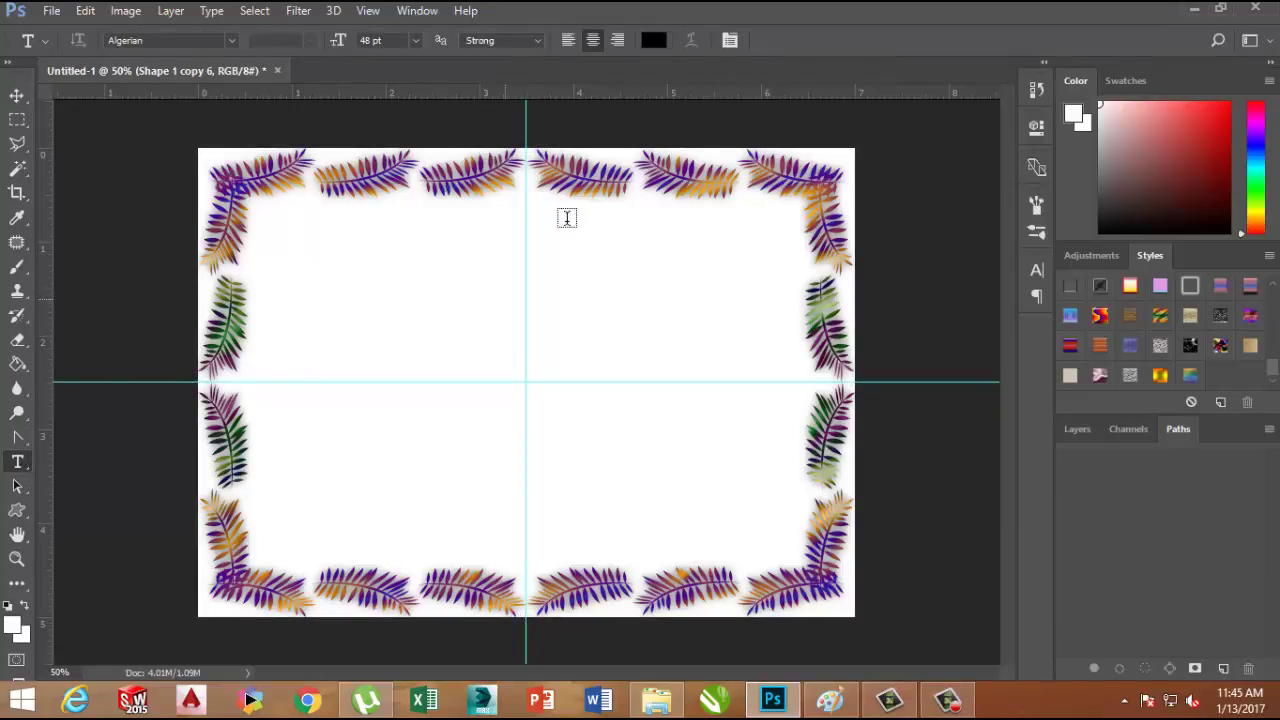
left_click(652, 40)
type("ff0000")
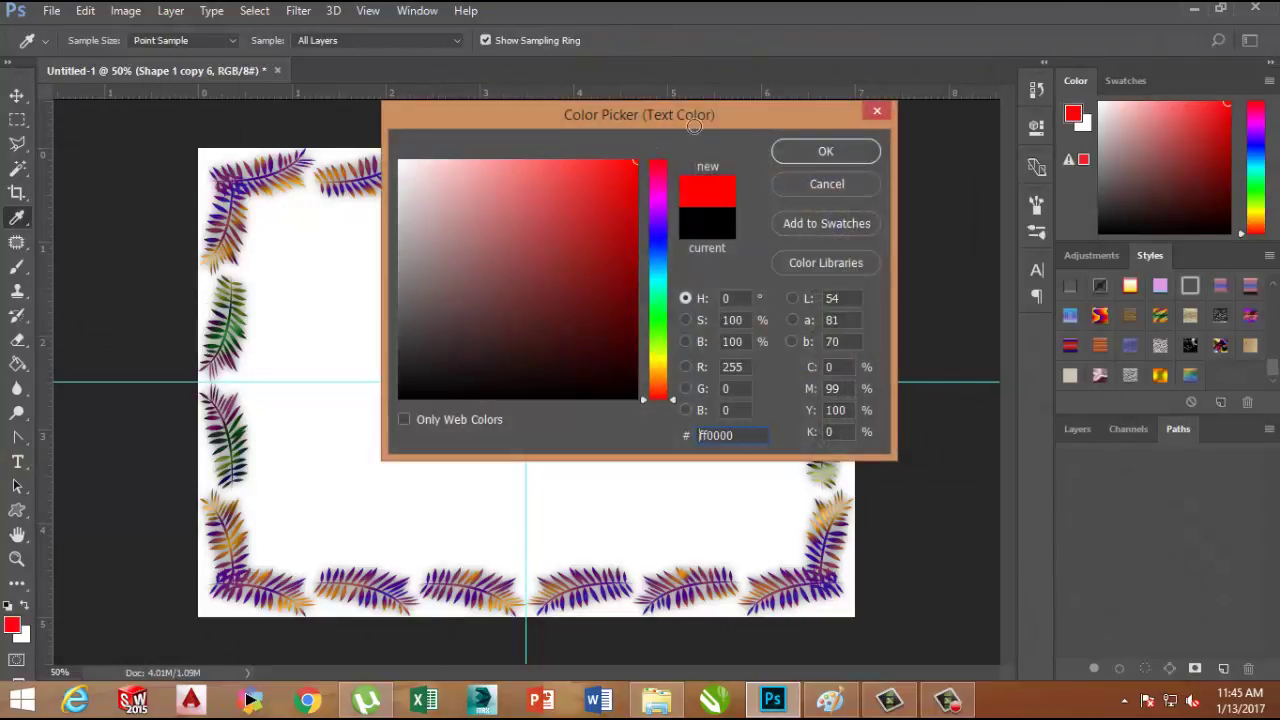
left_click(813, 156)
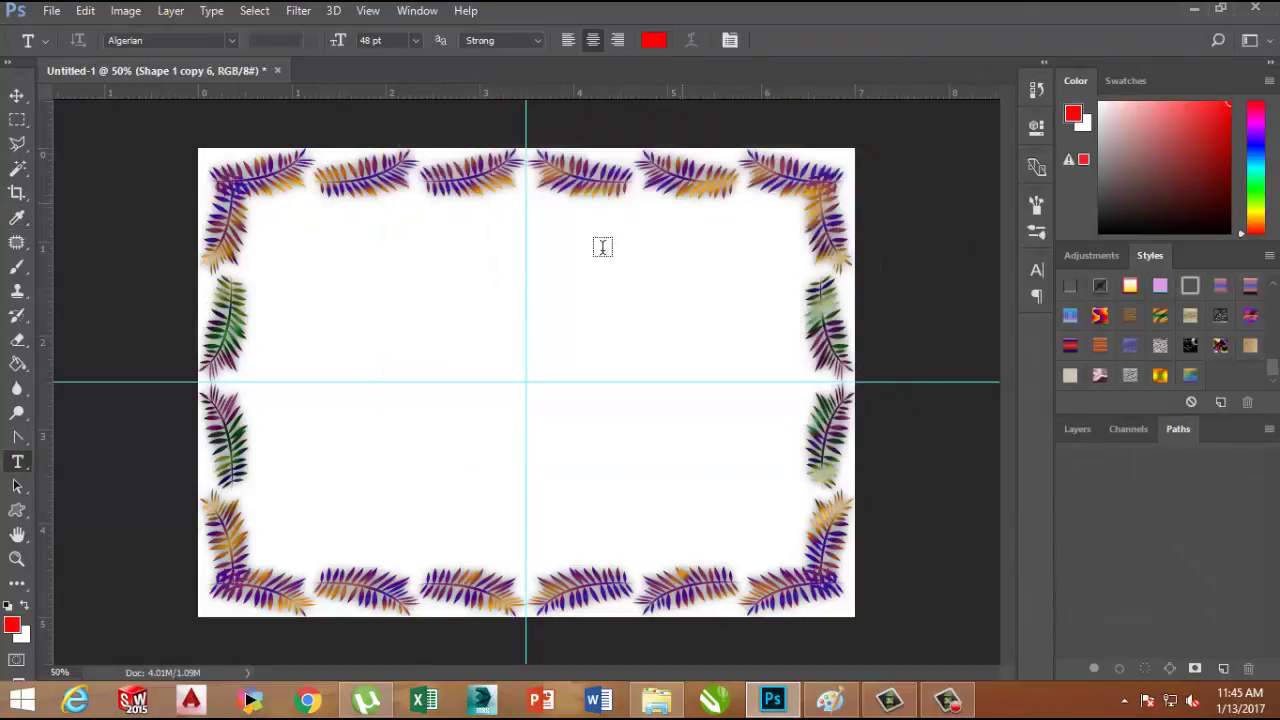
Type 'V.C.E' with 'COMPUTER EXPERTS' on a second line inside the border.
left_click(445, 383)
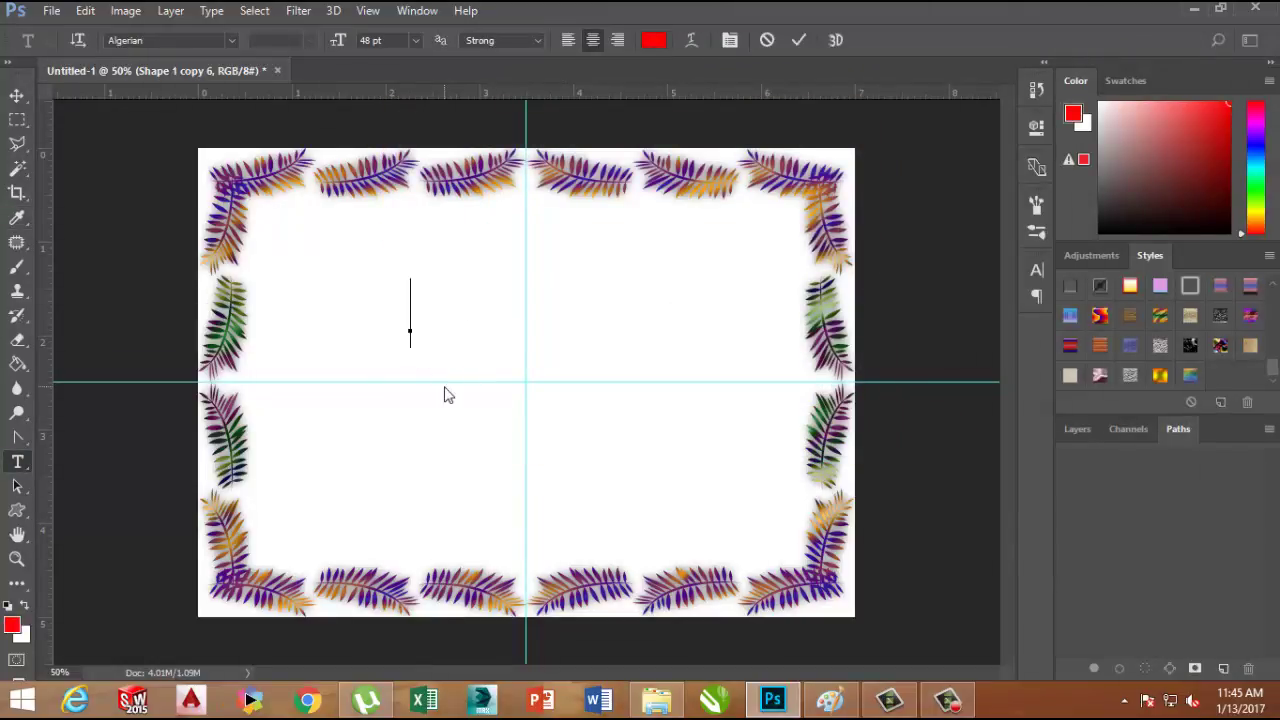
type("V")
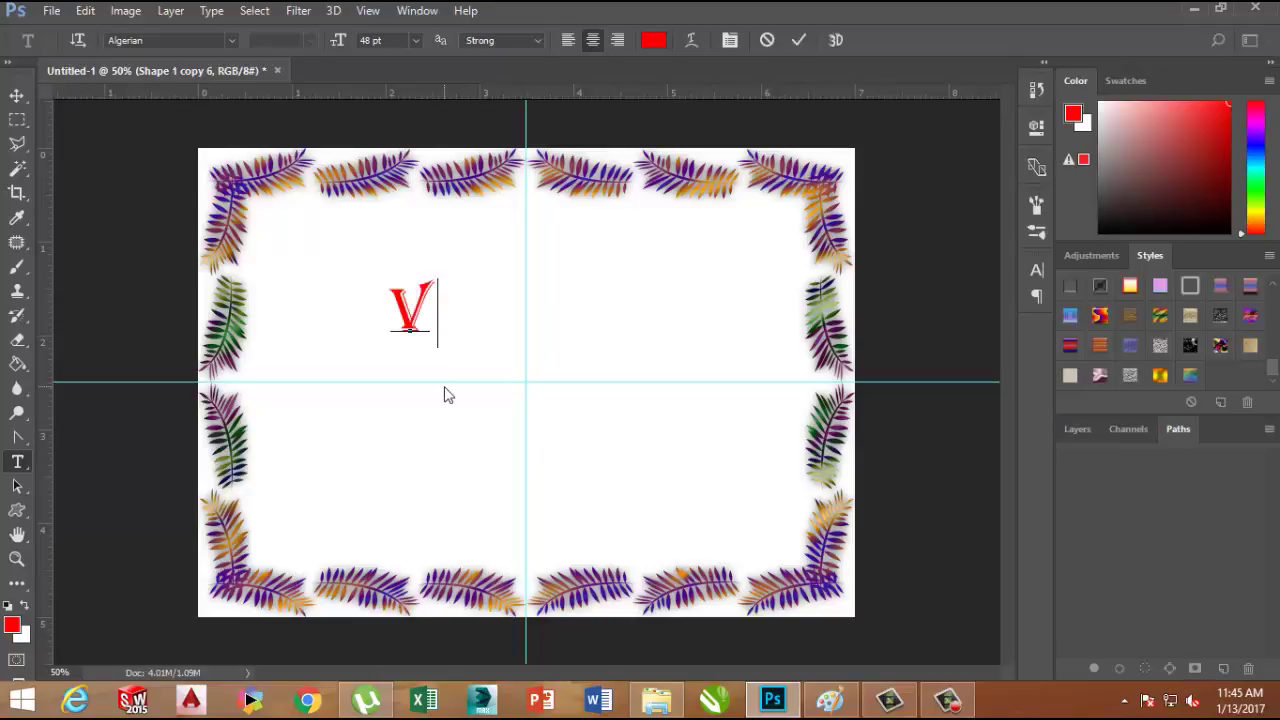
type(".C.E")
key("Return")
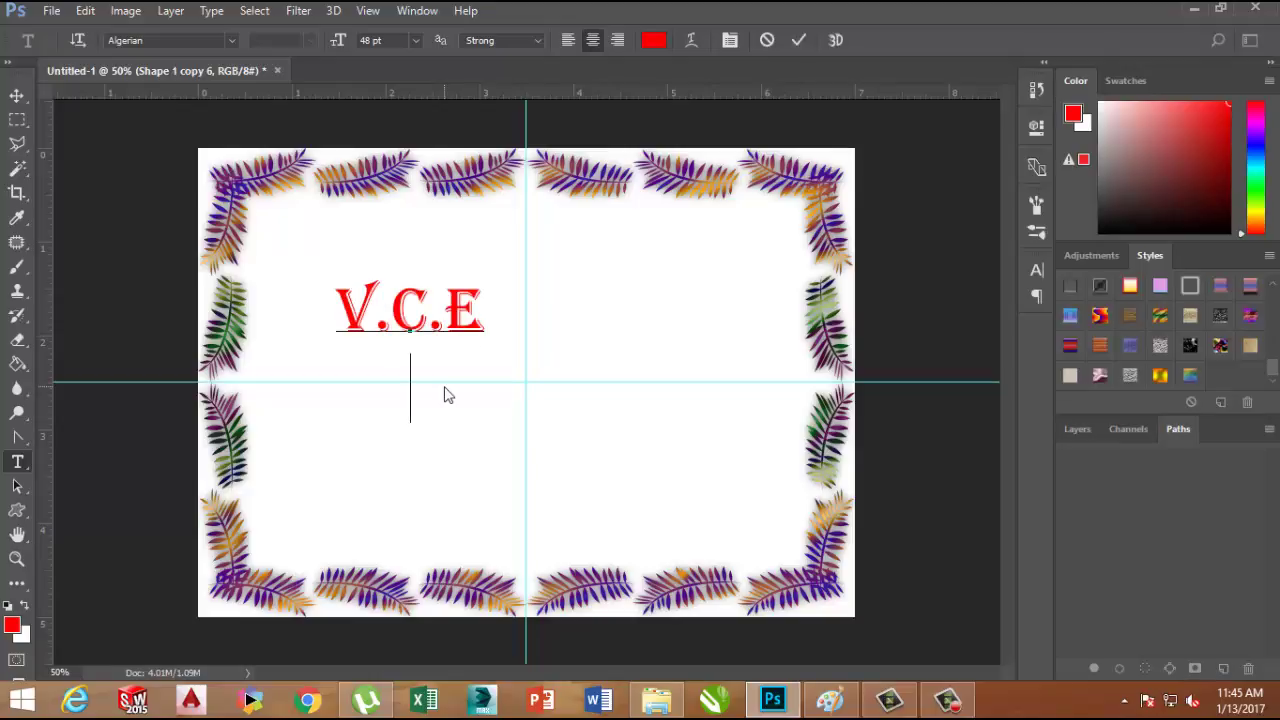
type("COMPU")
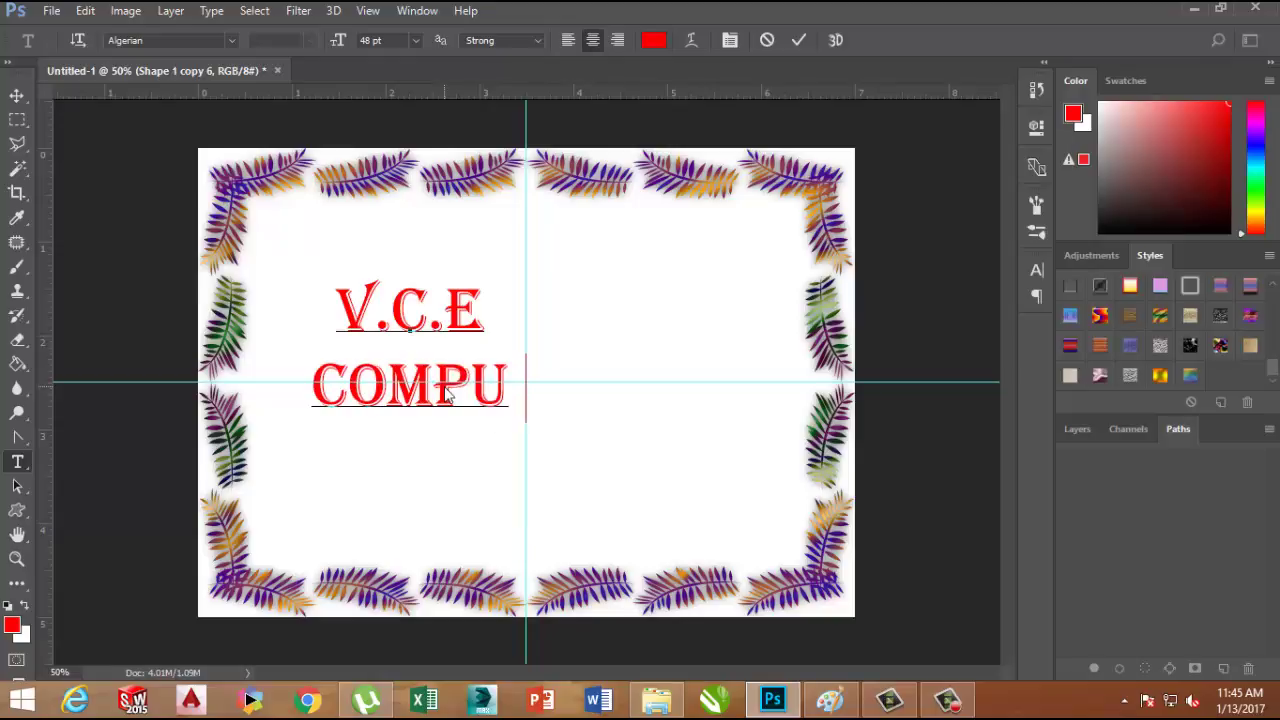
type("TERE")
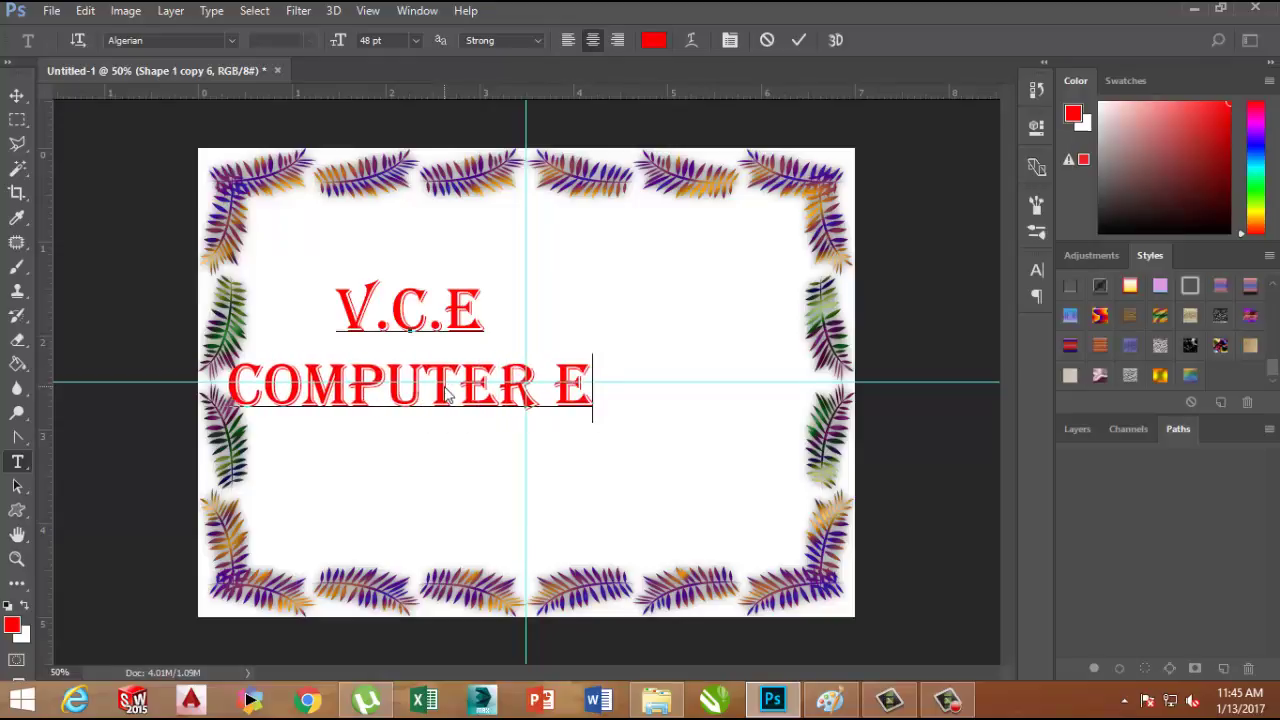
type("XPERTS")
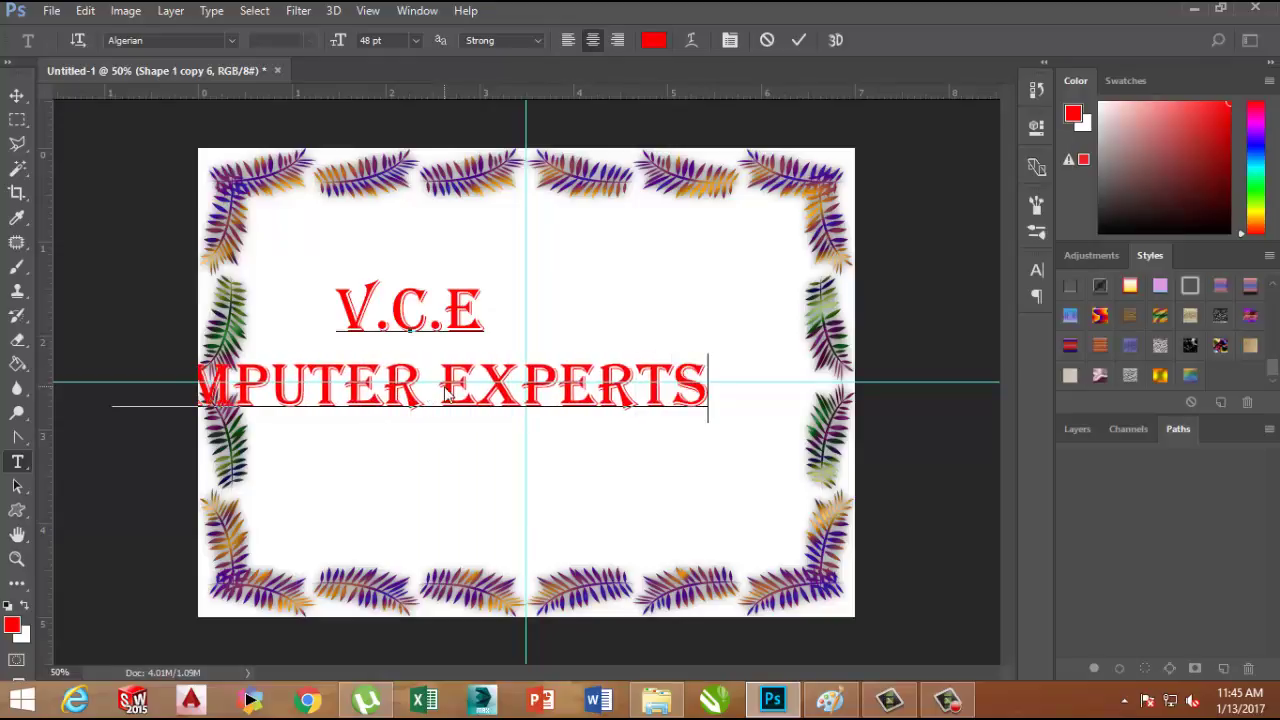
Narrow the red title text to about 83% width and centre it horizontally on the page.
left_click(22, 98)
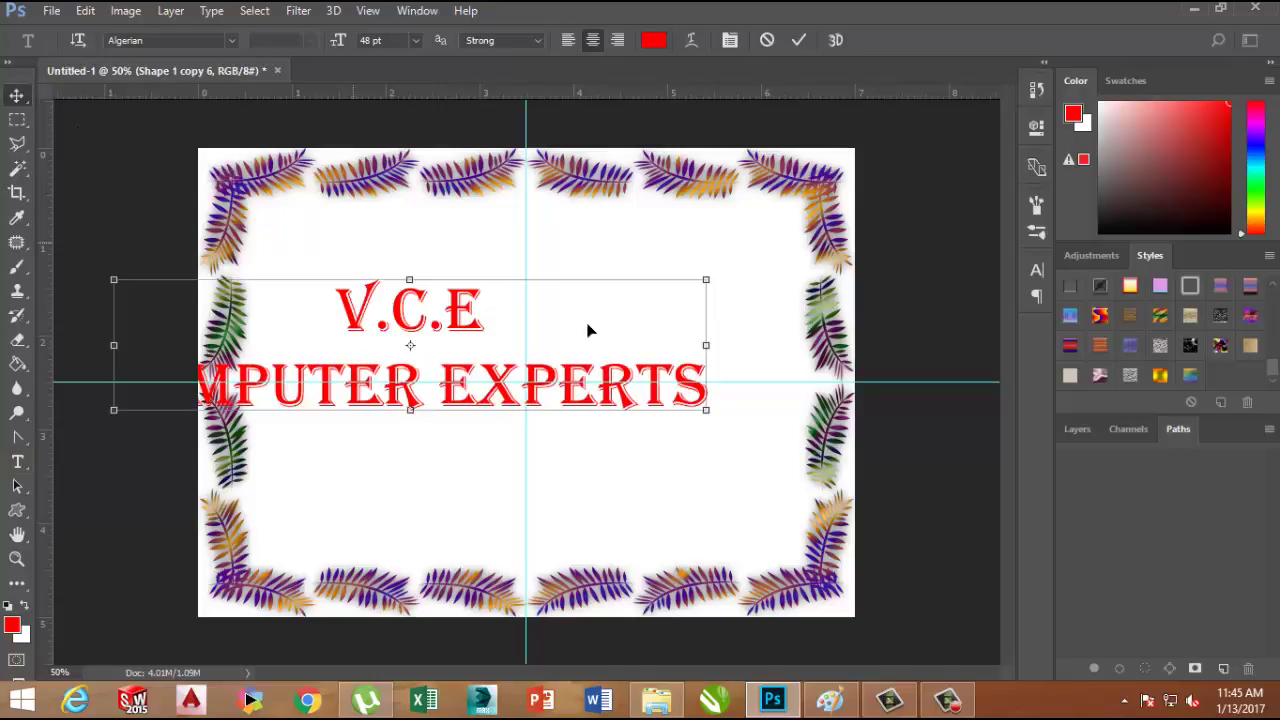
left_click_drag(474, 332, 581, 333)
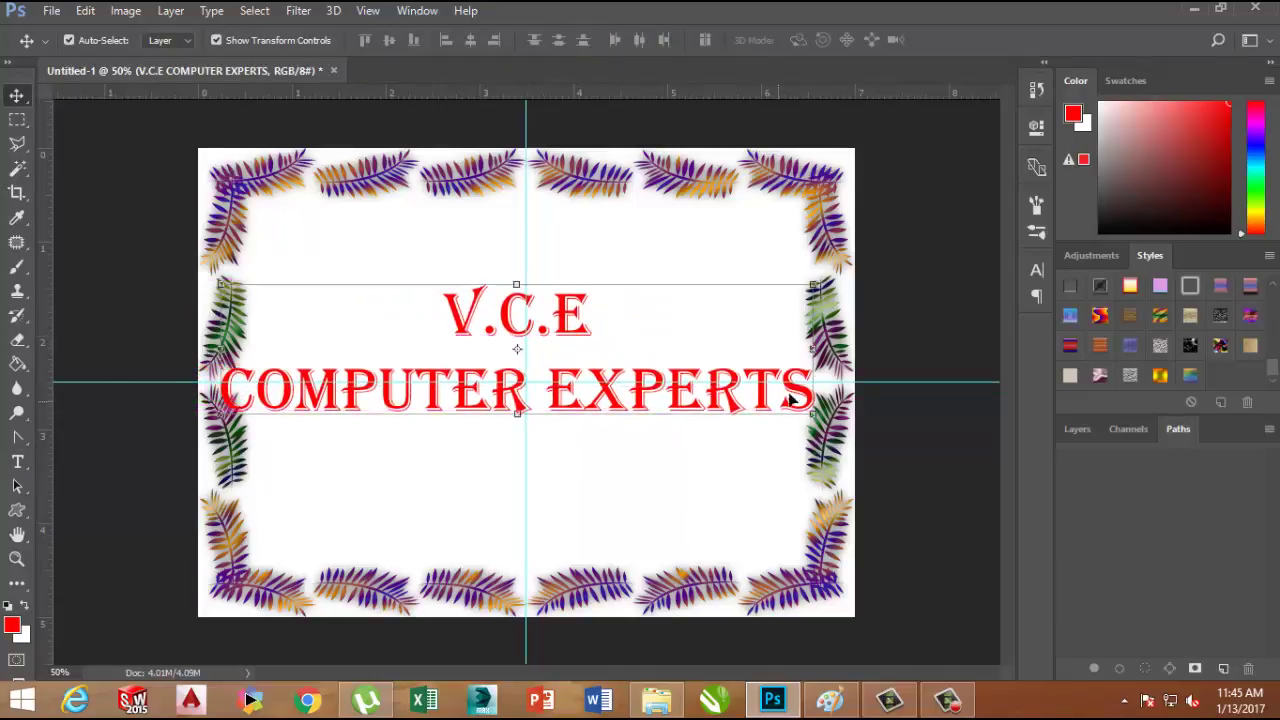
left_click_drag(813, 348, 713, 350)
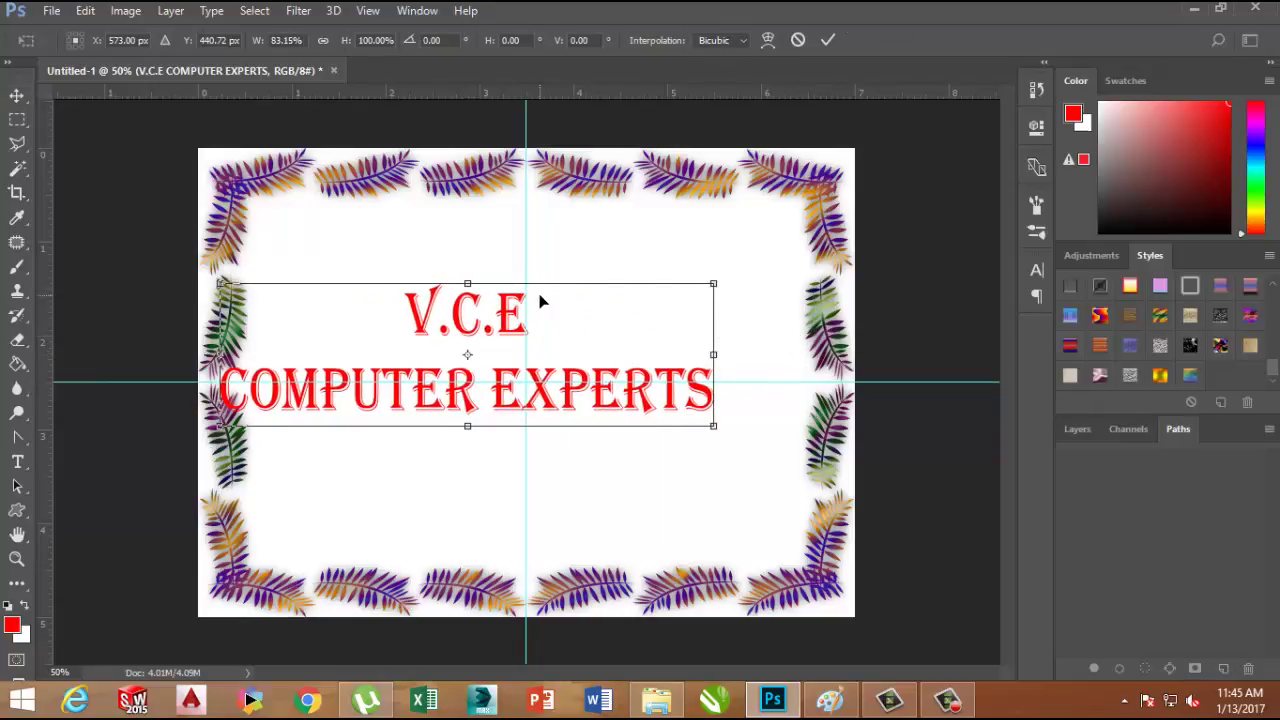
key("Return")
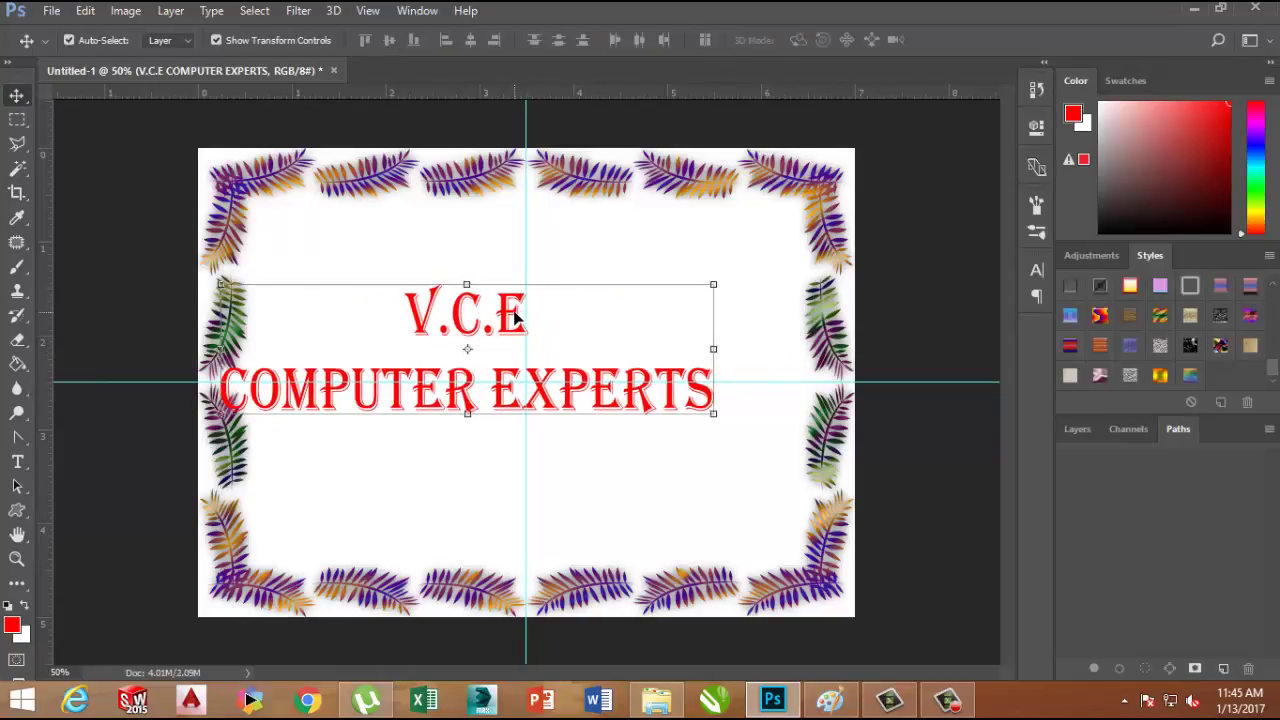
left_click_drag(516, 317, 577, 317)
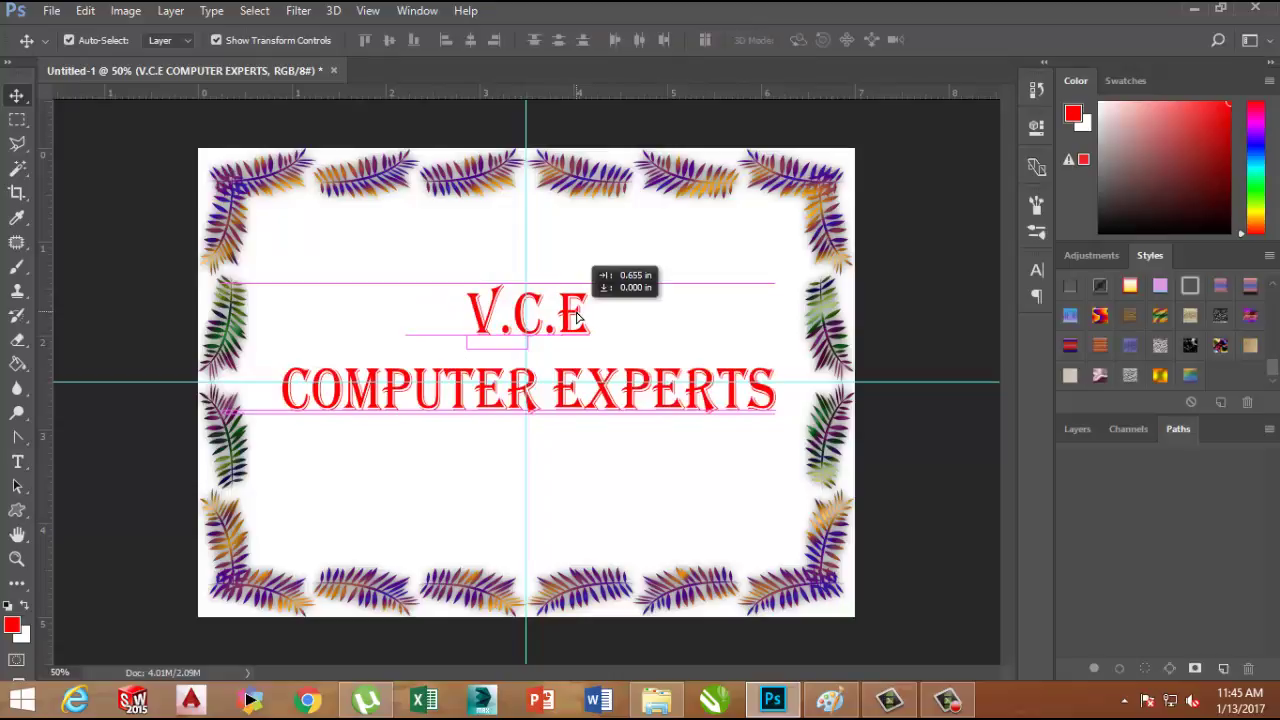